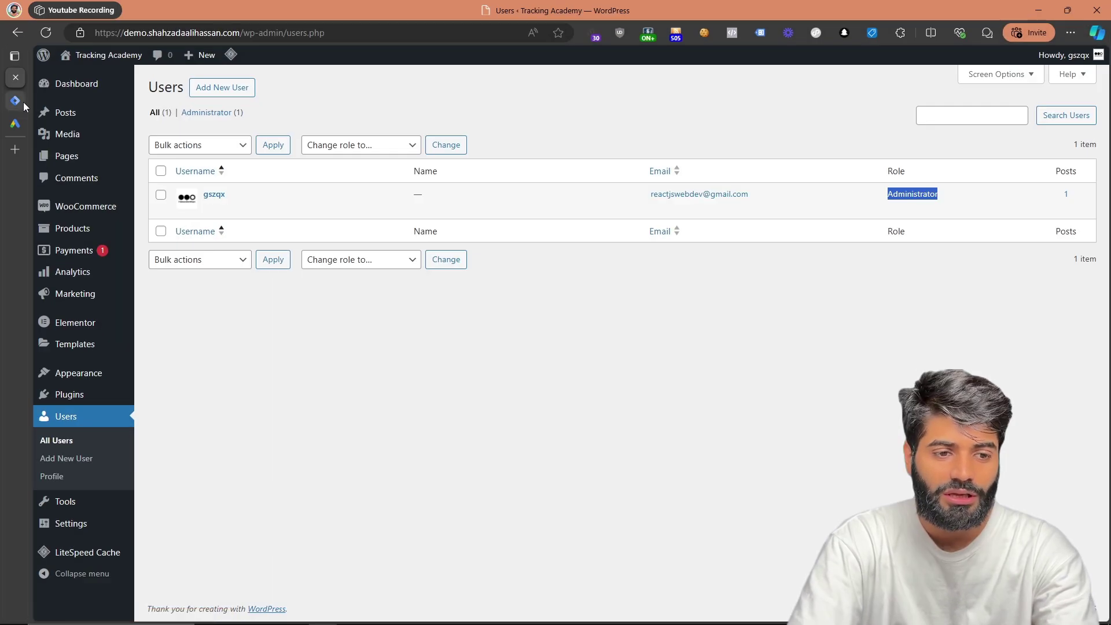
Switch to Google Tag Manager and look over the container's admin options, including its user management.
{"action": "left_click", "coordinate": [23, 102]}
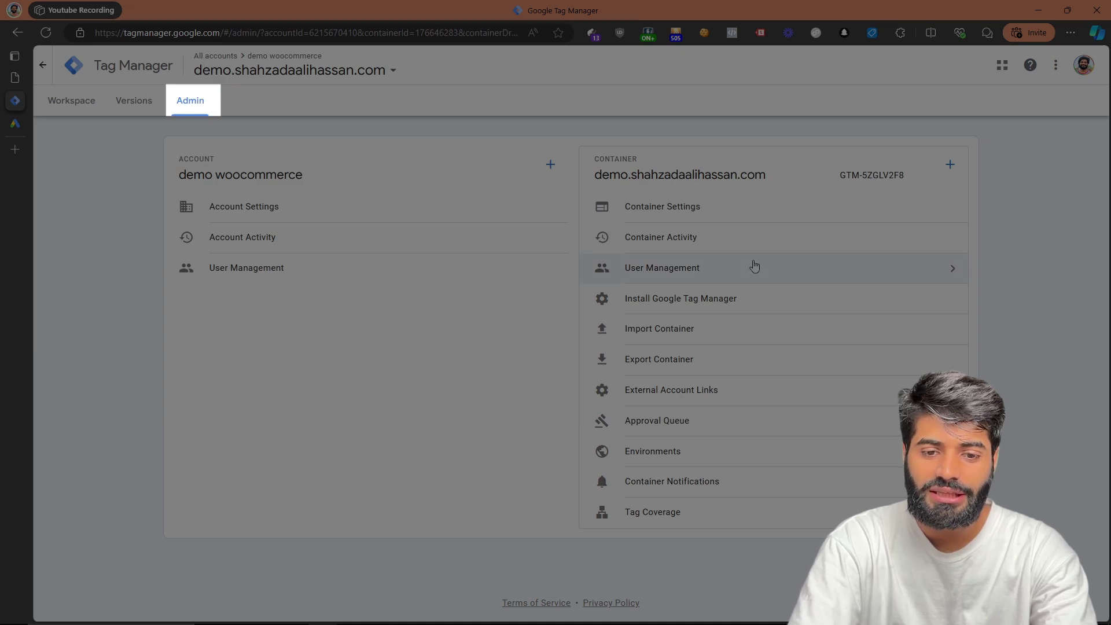
{"action": "left_click", "coordinate": [755, 265]}
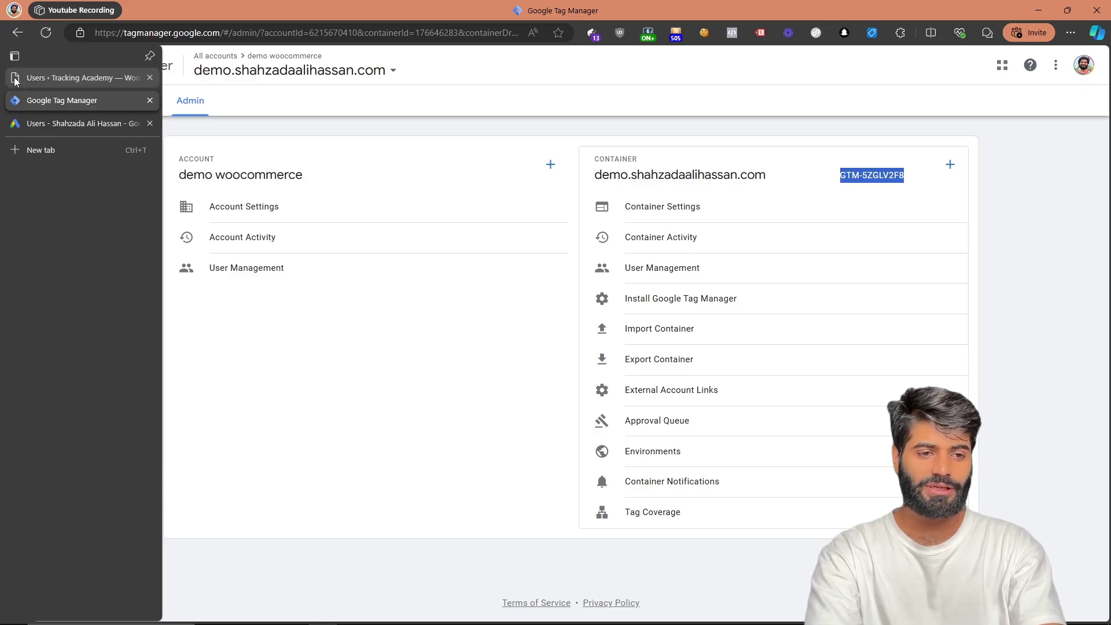
Switch to the WordPress admin, search the plugin directory for gtm4wp, and install and activate the GTM4WP plugin.
{"action": "left_click", "coordinate": [15, 79]}
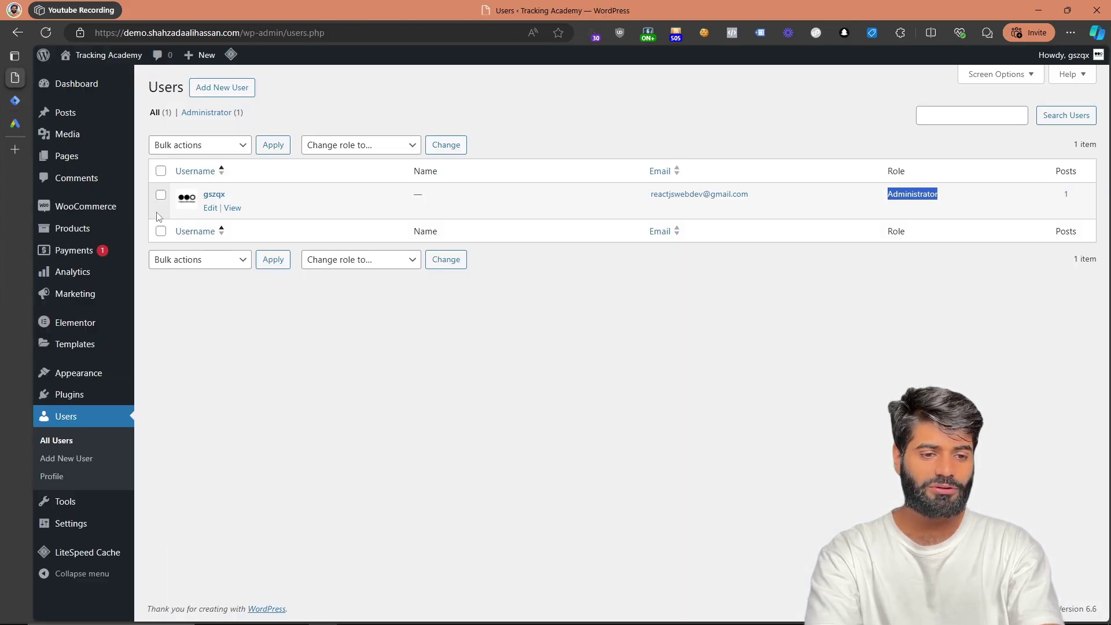
{"action": "mouse_move", "coordinate": [104, 392]}
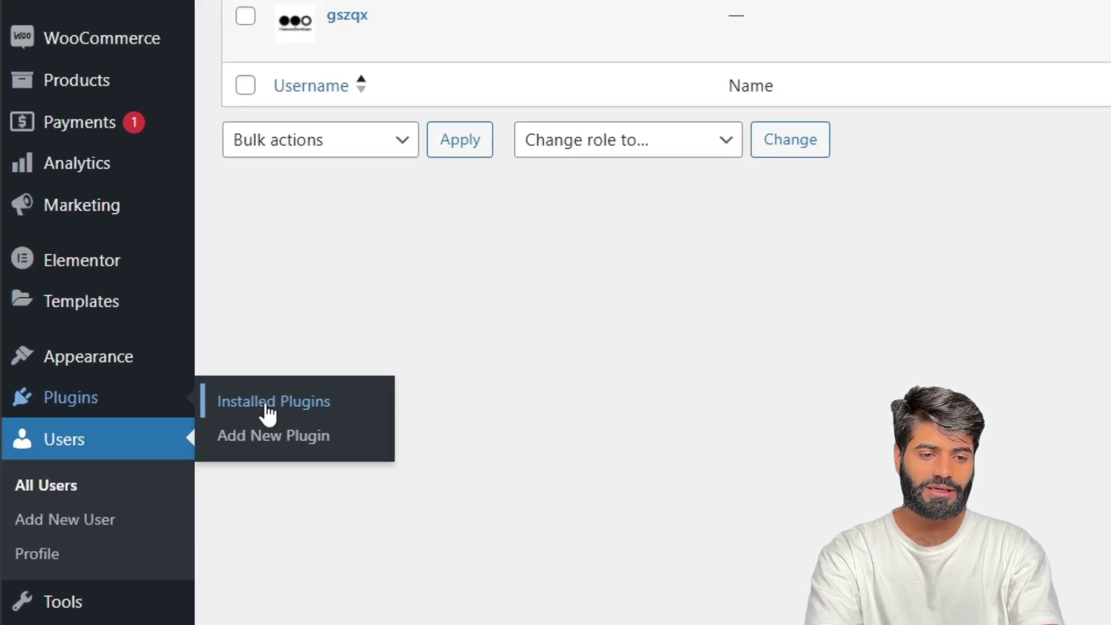
{"action": "left_click", "coordinate": [277, 446]}
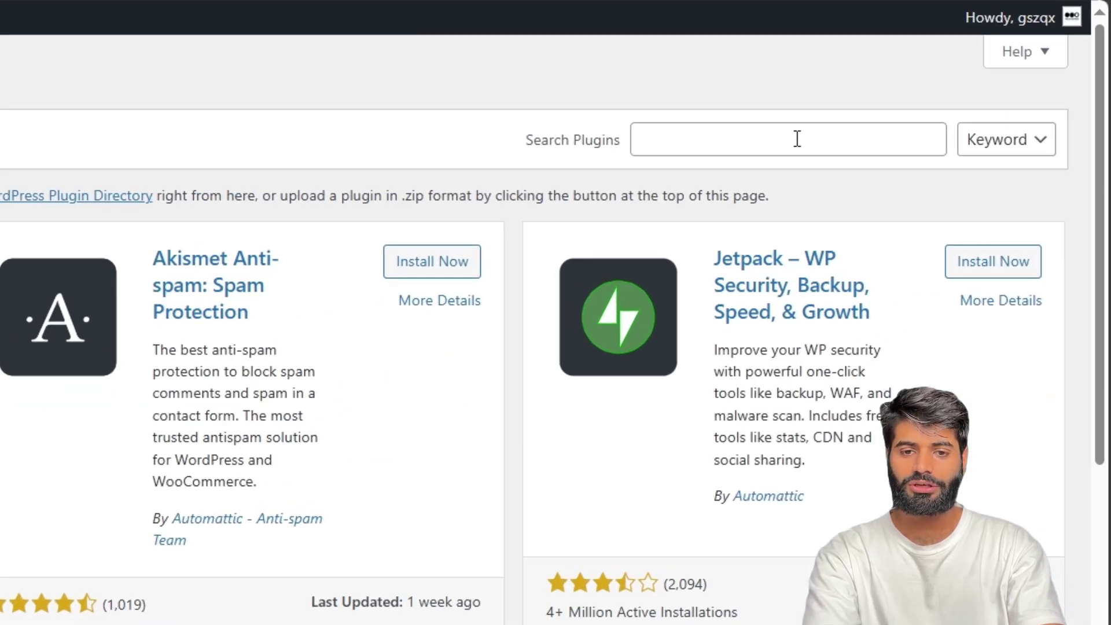
{"action": "left_click", "coordinate": [935, 124]}
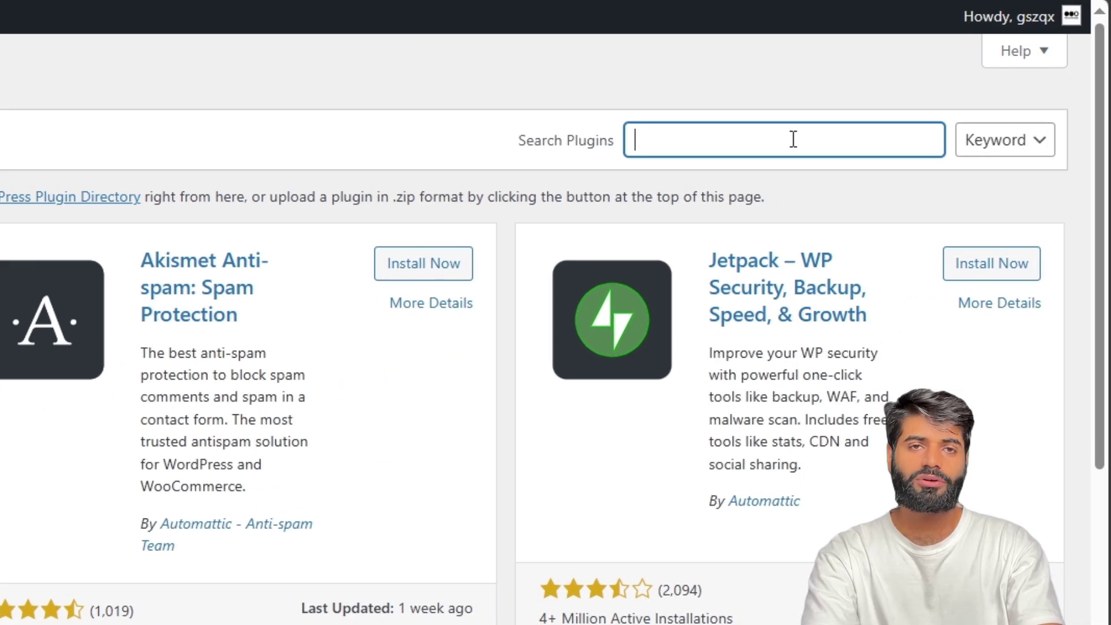
{"action": "type", "text": "gtm4wp"}
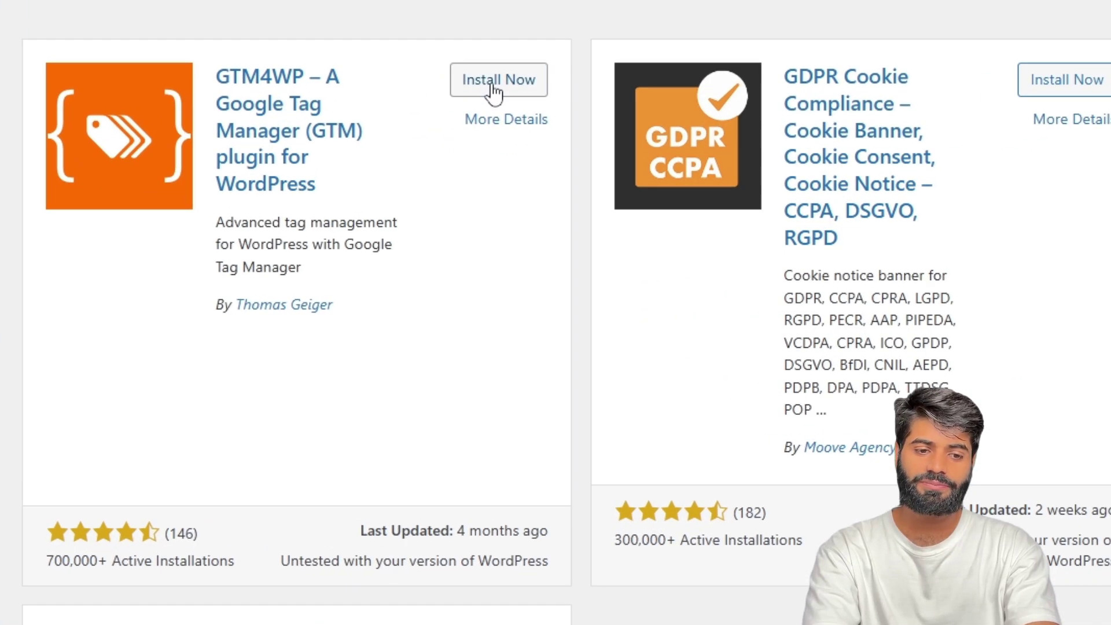
{"action": "left_click", "coordinate": [411, 197]}
{"action": "left_click_drag", "start_coordinate": [369, 318], "coordinate": [217, 319]}
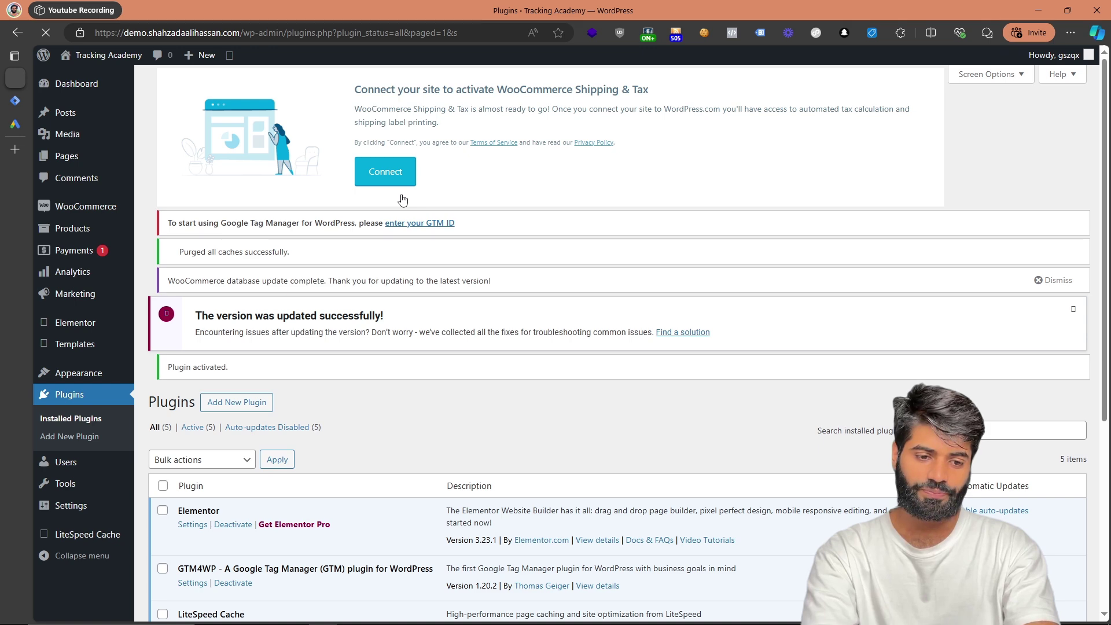
Open the settings of the GTM4WP plugin from the list of installed plugins.
{"action": "scroll", "coordinate": [403, 200], "scroll_direction": "down", "scroll_amount": 4}
{"action": "scroll", "coordinate": [467, 267], "scroll_direction": "up", "scroll_amount": 2}
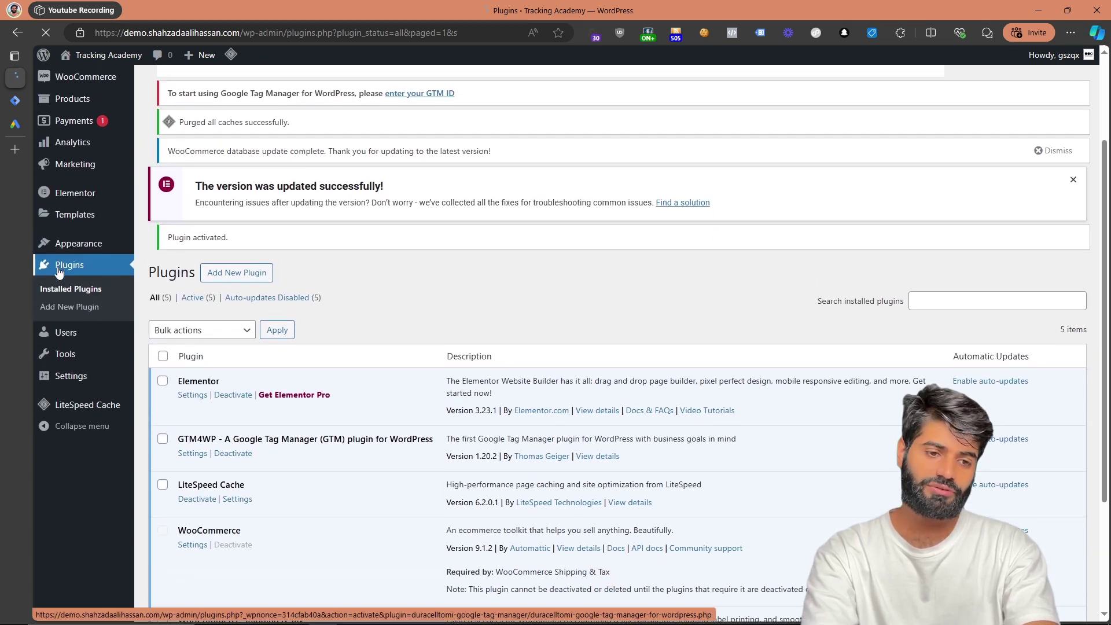
{"action": "scroll", "coordinate": [59, 270], "scroll_direction": "up", "scroll_amount": 2}
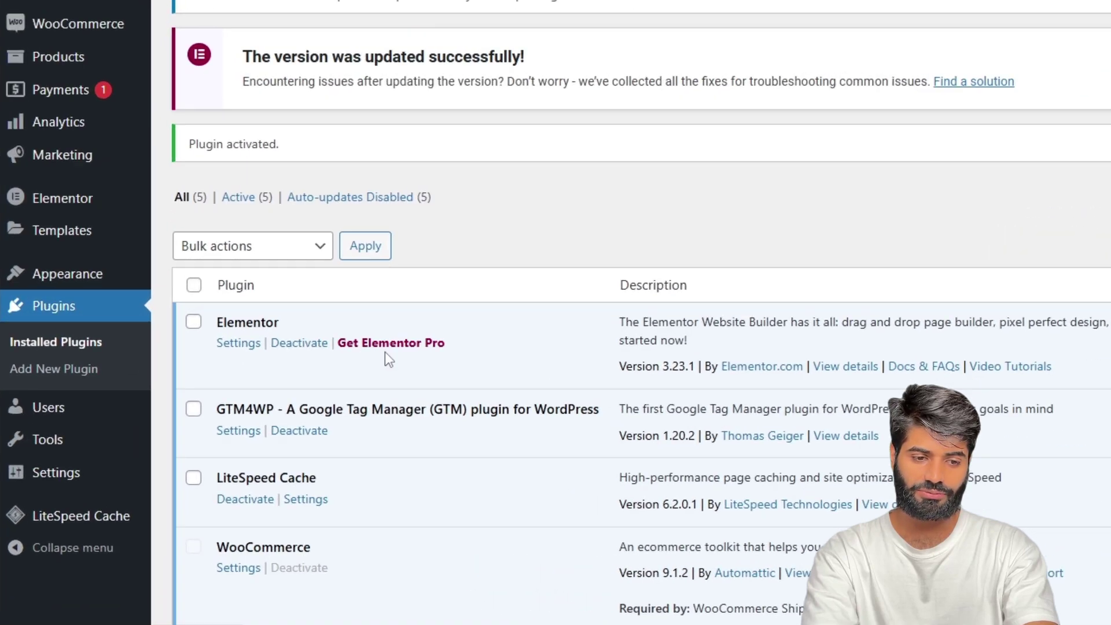
{"action": "scroll", "coordinate": [205, 435], "scroll_direction": "down", "scroll_amount": 1}
{"action": "left_click", "coordinate": [230, 330]}
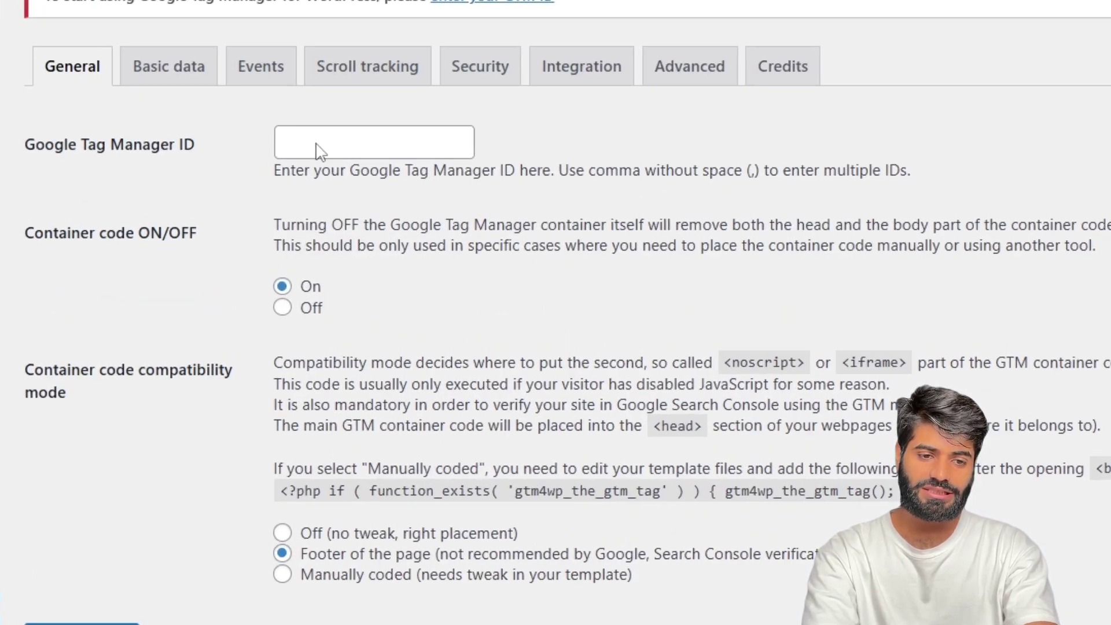
Copy container ID GTM-5ZGLV2F8 from Tag Manager into the plugin's Google Tag Manager ID, and save with compatibility mode "Off (no tweak, right placement)".
{"action": "left_click", "coordinate": [313, 197]}
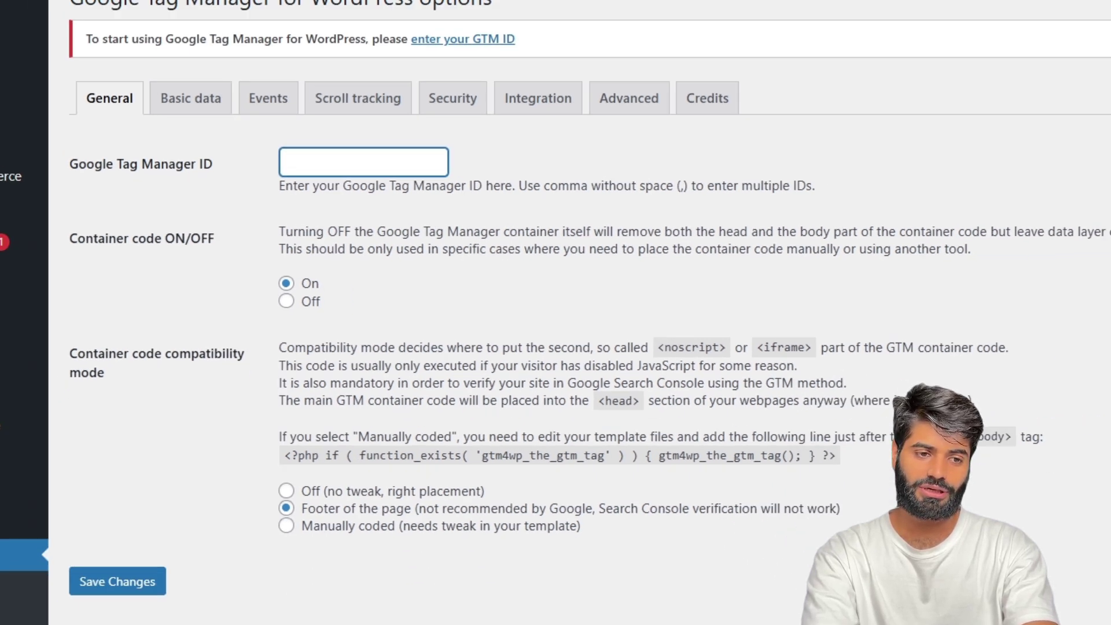
{"action": "left_click", "coordinate": [15, 102]}
{"action": "right_click", "coordinate": [875, 174]}
{"action": "left_click", "coordinate": [886, 184]}
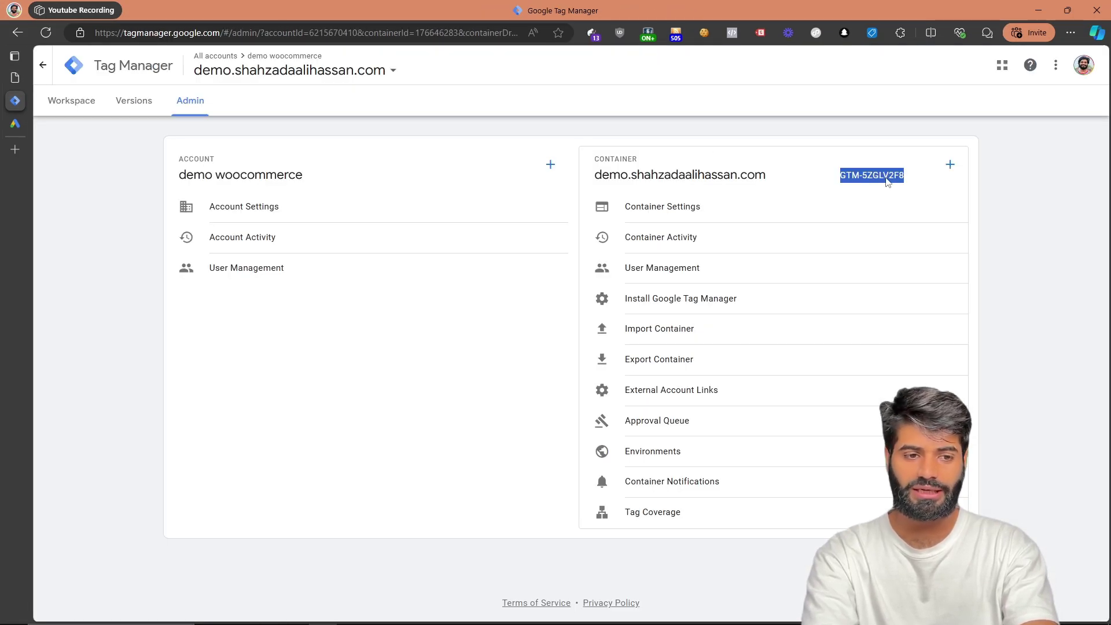
{"action": "left_click", "coordinate": [11, 81]}
{"action": "right_click", "coordinate": [311, 196]}
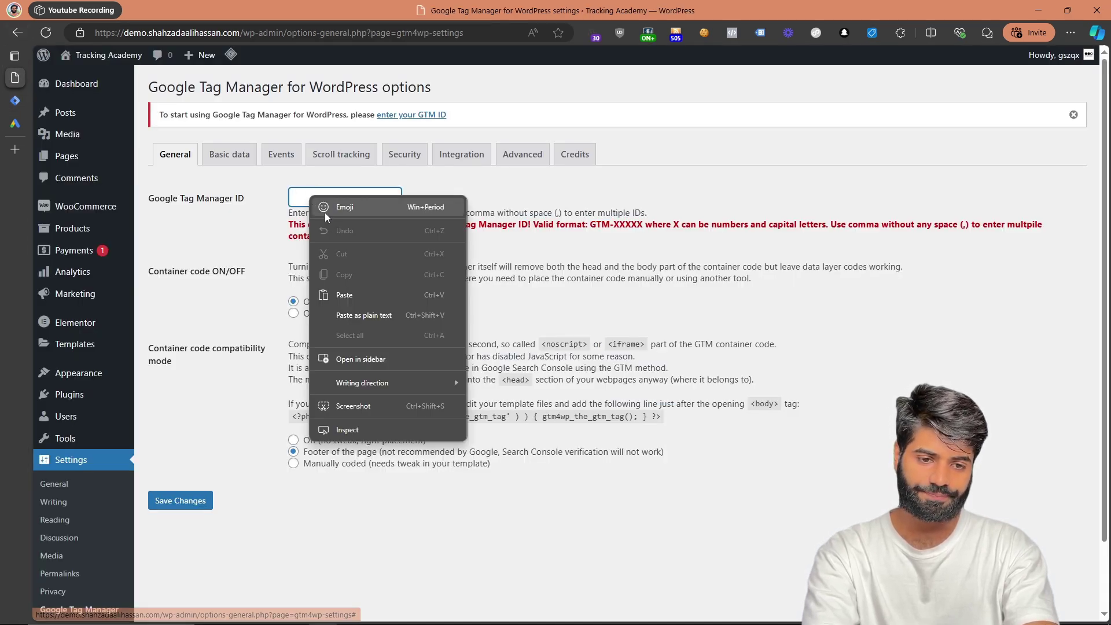
{"action": "left_click", "coordinate": [344, 296]}
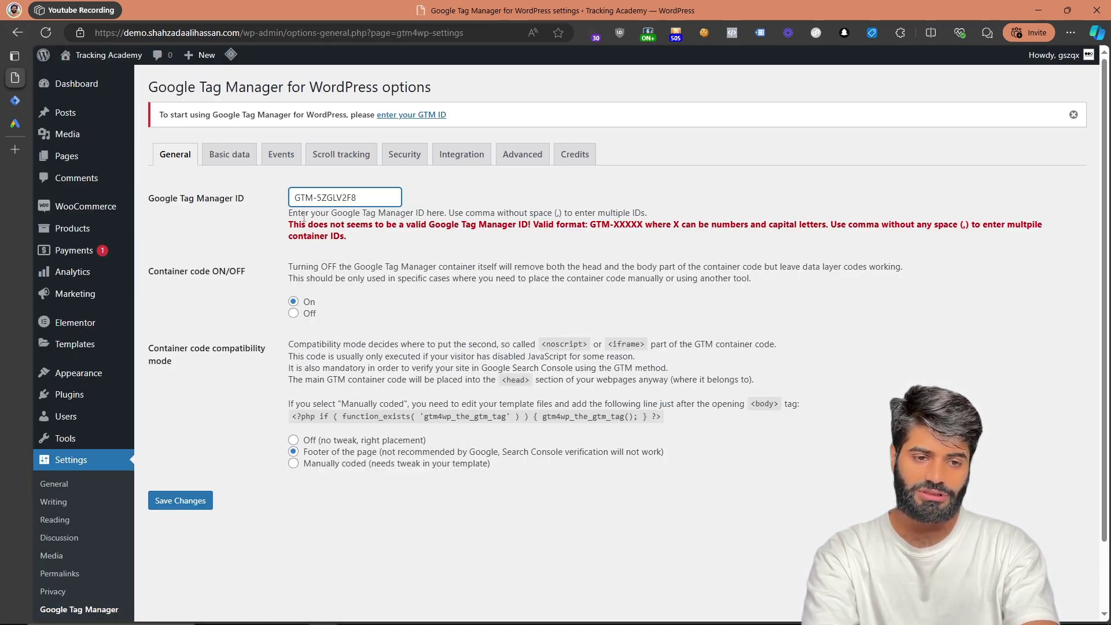
{"action": "left_click", "coordinate": [190, 501]}
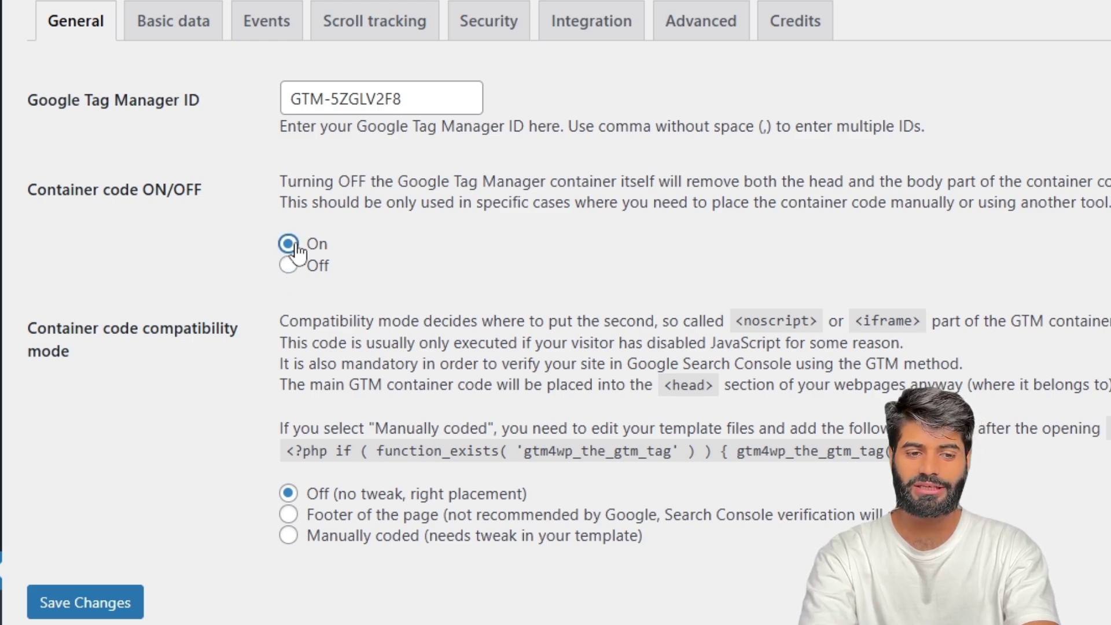
{"action": "left_click", "coordinate": [110, 586]}
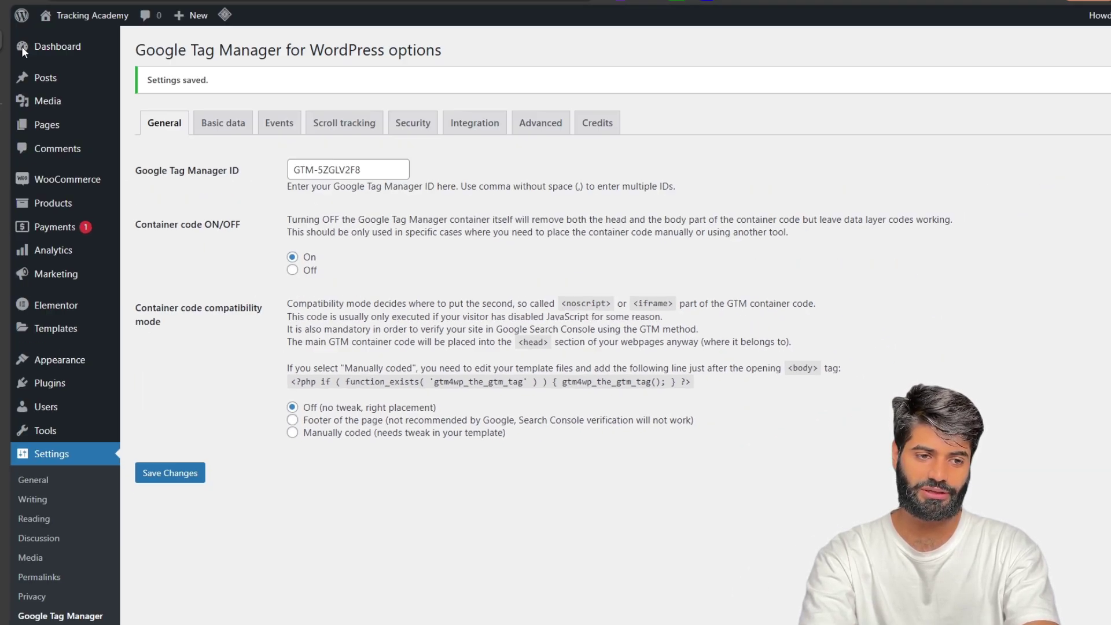
Switch to the Tag Manager workspace's Tags page and start preview mode, connecting Tag Assistant to the demo site's shop page.
{"action": "mouse_move", "coordinate": [18, 107]}
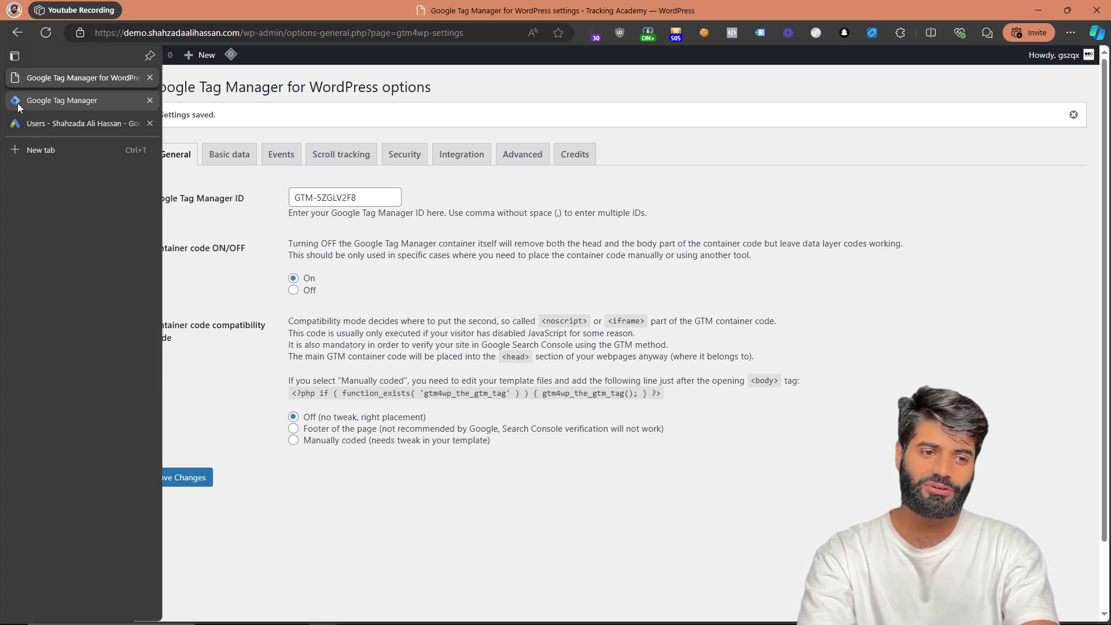
{"action": "left_click", "coordinate": [18, 107]}
{"action": "left_click", "coordinate": [74, 103]}
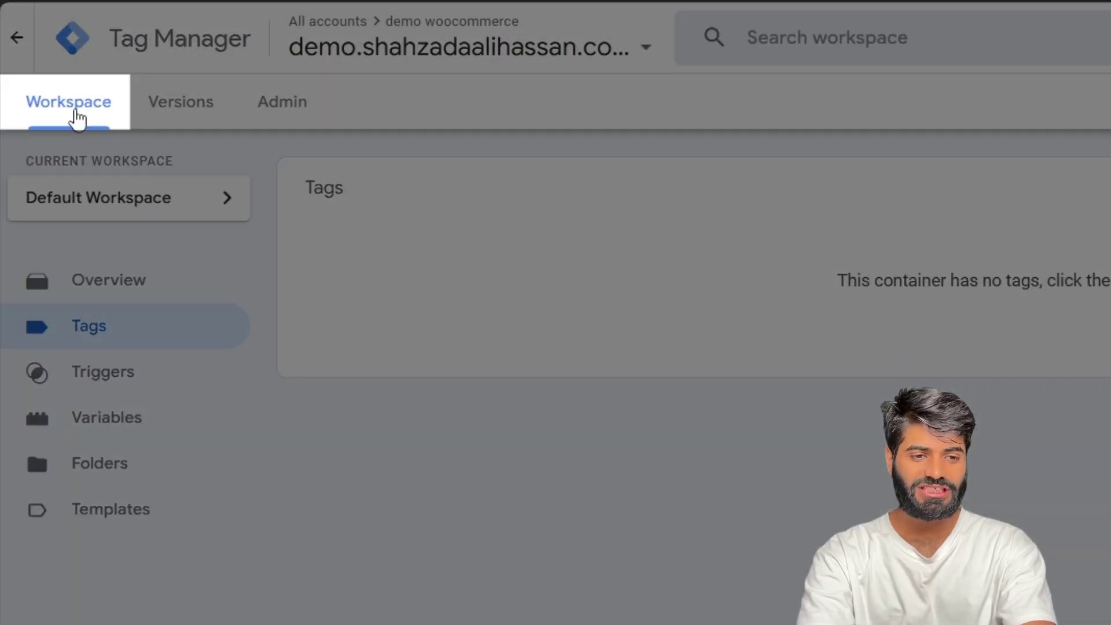
{"action": "left_click", "coordinate": [73, 107]}
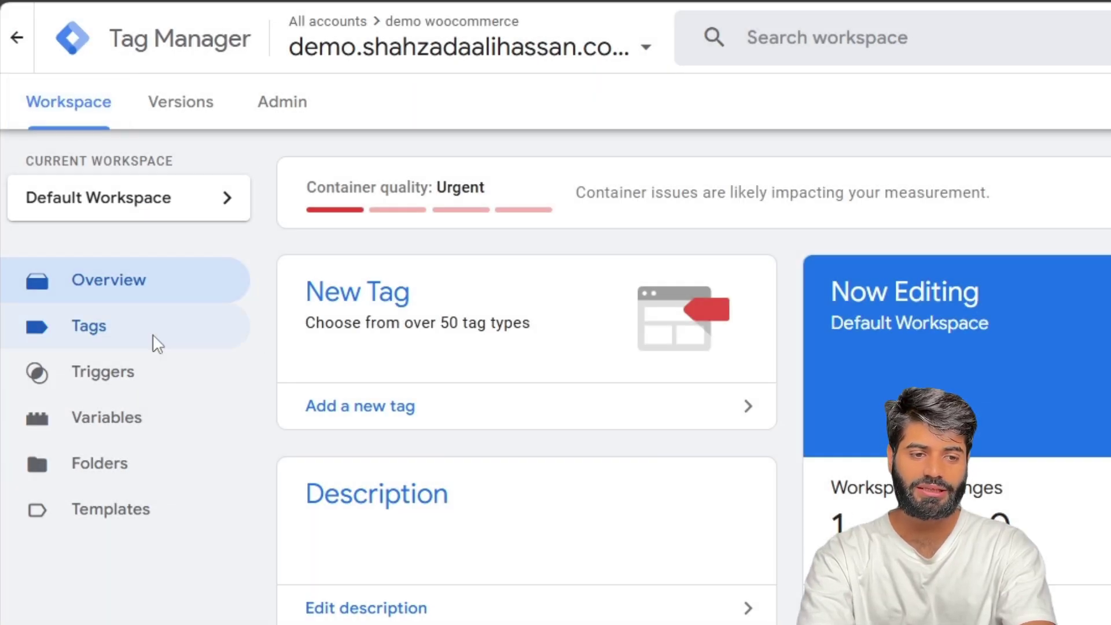
{"action": "left_click", "coordinate": [155, 333]}
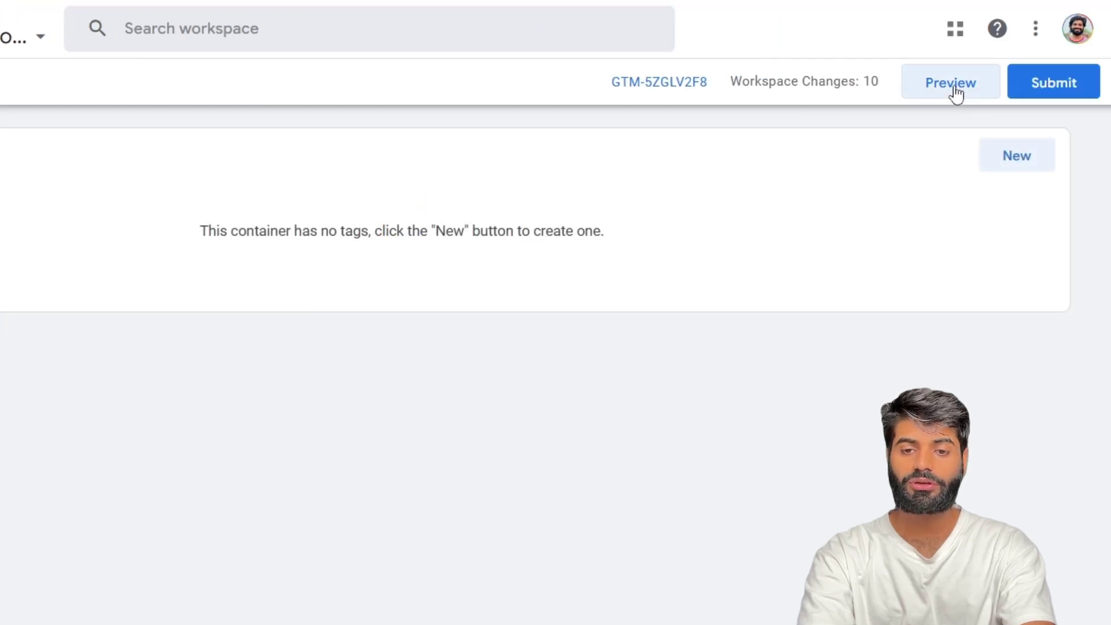
{"action": "left_click", "coordinate": [954, 87]}
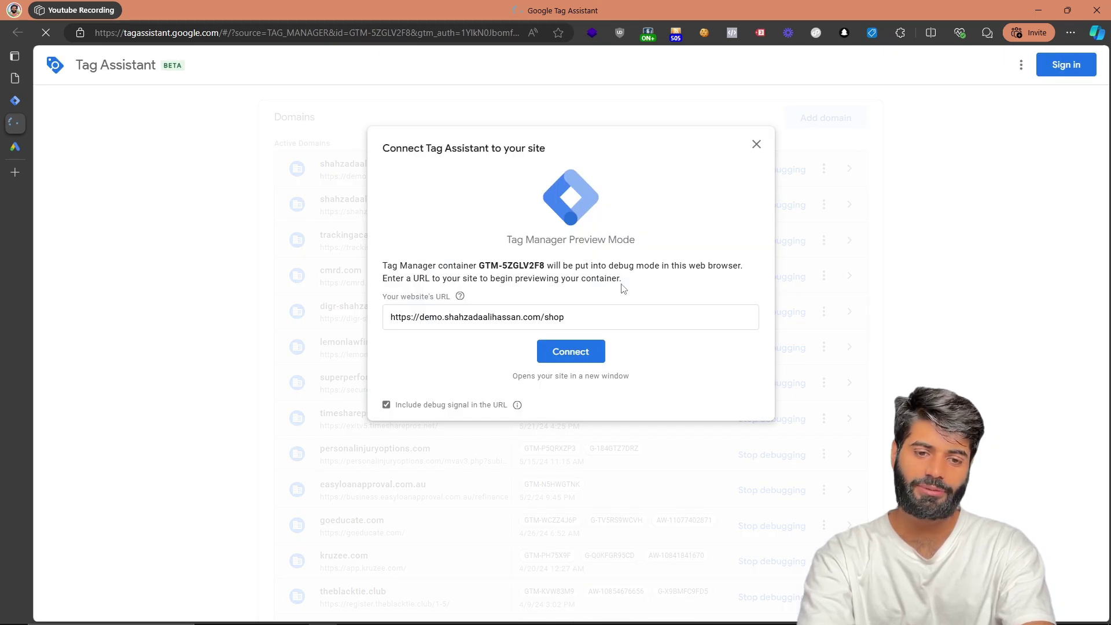
{"action": "left_click", "coordinate": [576, 339]}
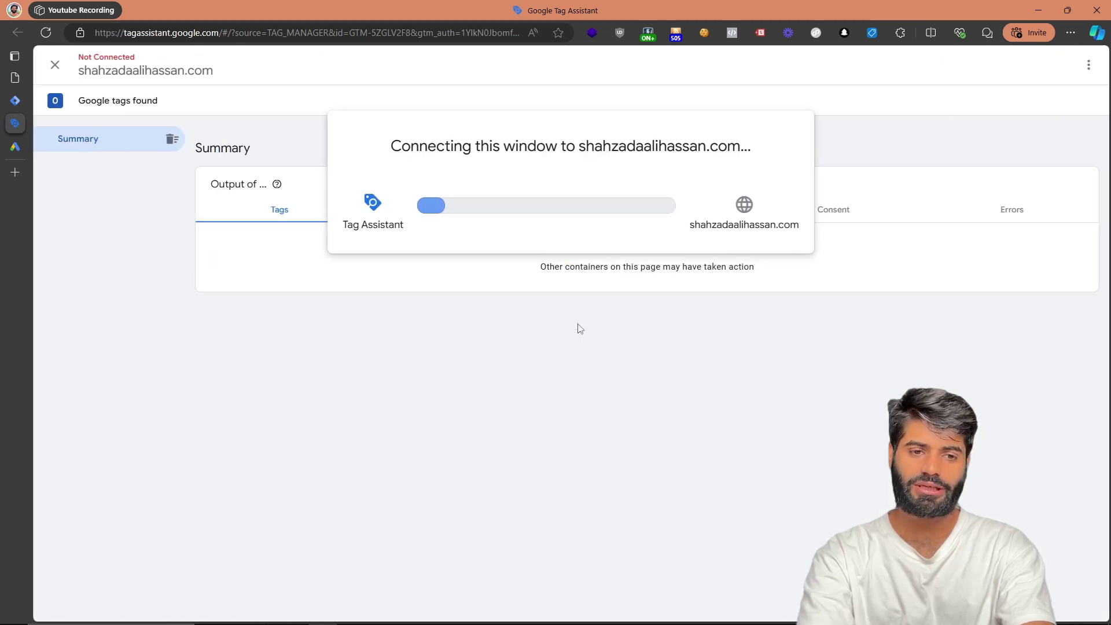
Check the shop page with Tag Assistant Legacy and examine the first detected Google Tag Manager container's ID.
{"action": "mouse_move", "coordinate": [17, 138]}
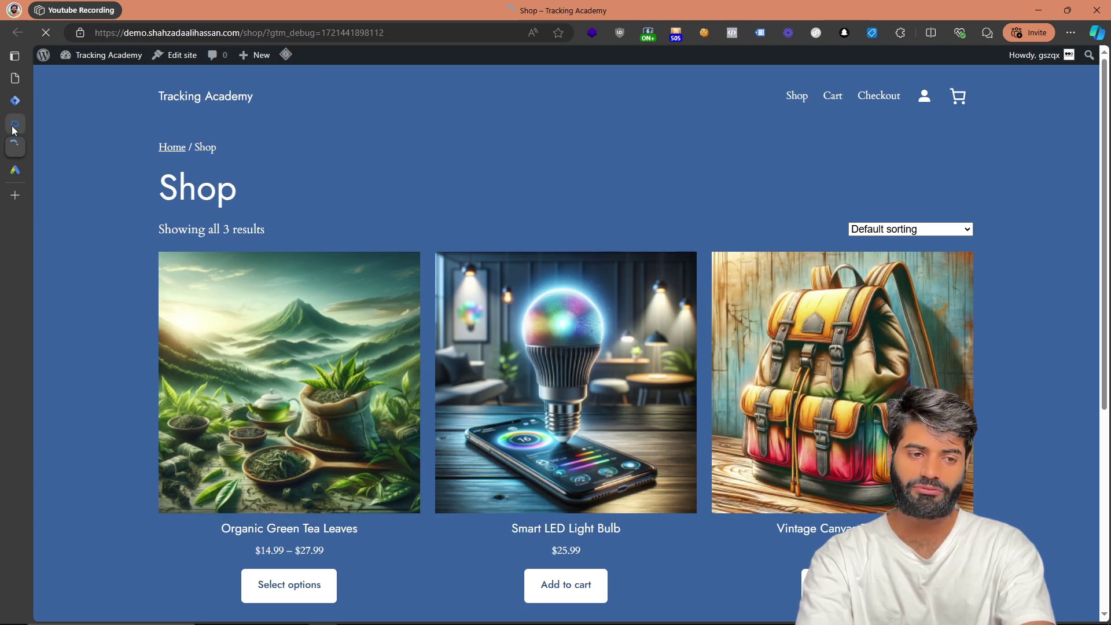
{"action": "left_click", "coordinate": [14, 126]}
{"action": "left_click", "coordinate": [14, 148]}
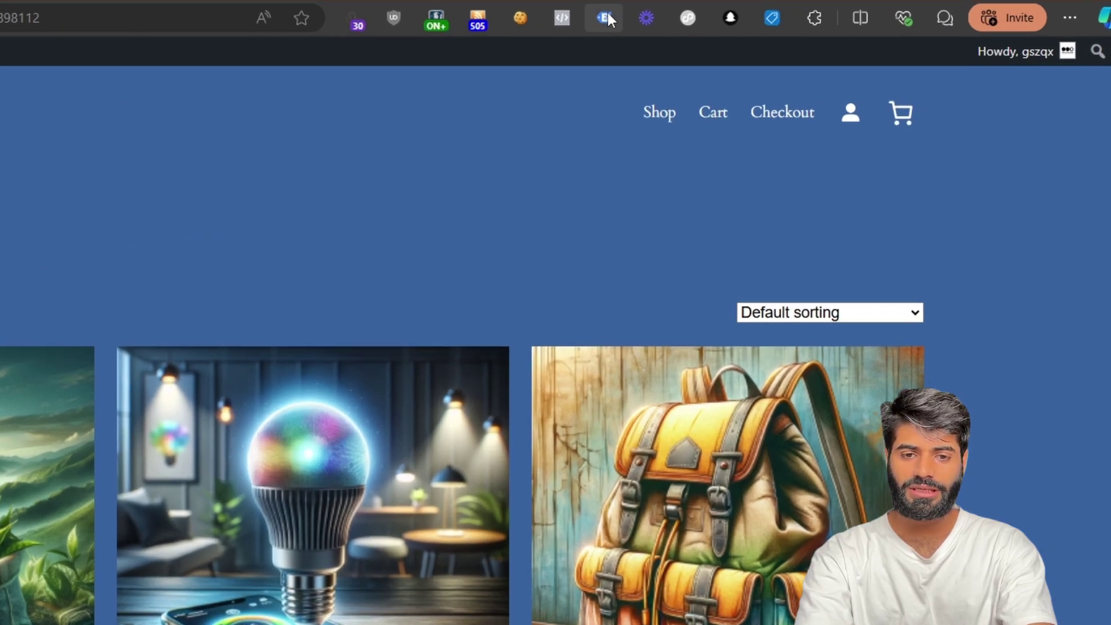
{"action": "left_click", "coordinate": [606, 18]}
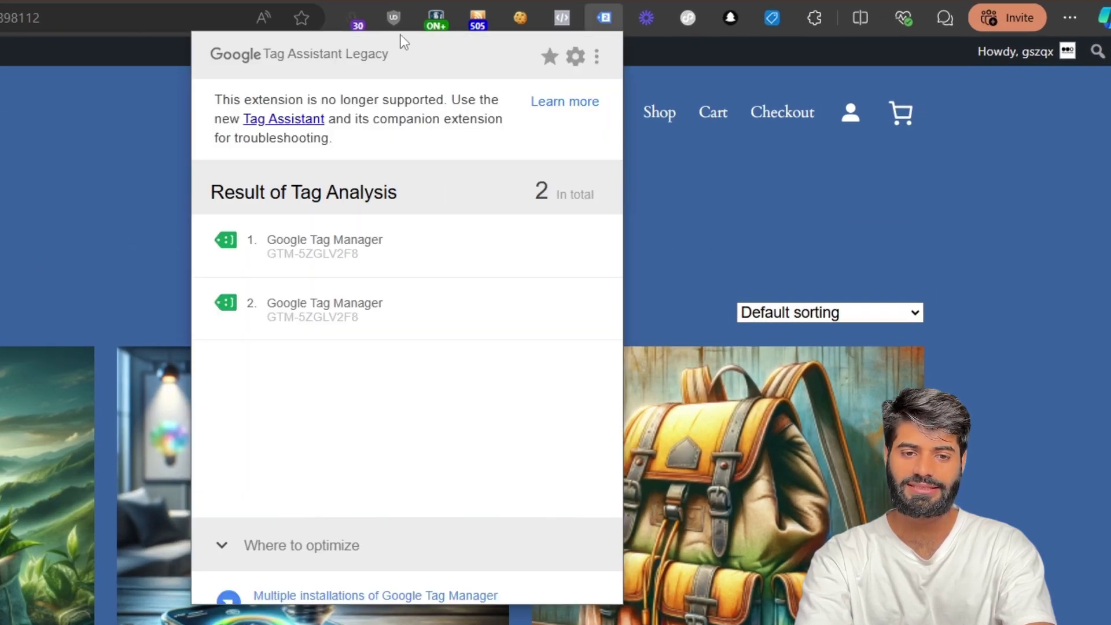
{"action": "left_click", "coordinate": [362, 257]}
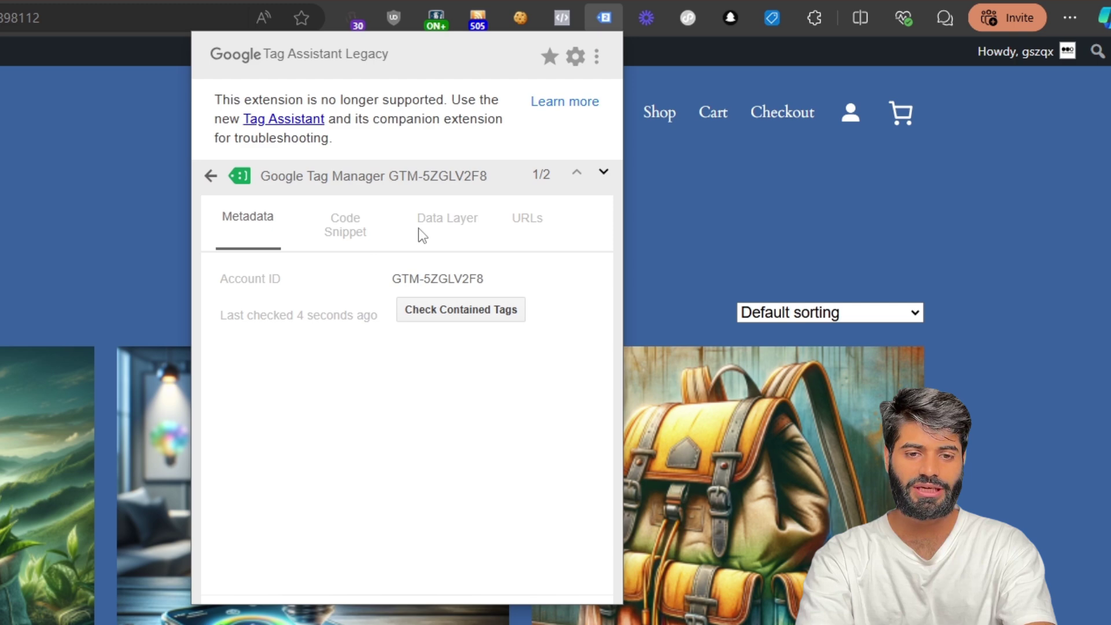
{"action": "left_click_drag", "start_coordinate": [496, 287], "coordinate": [386, 281]}
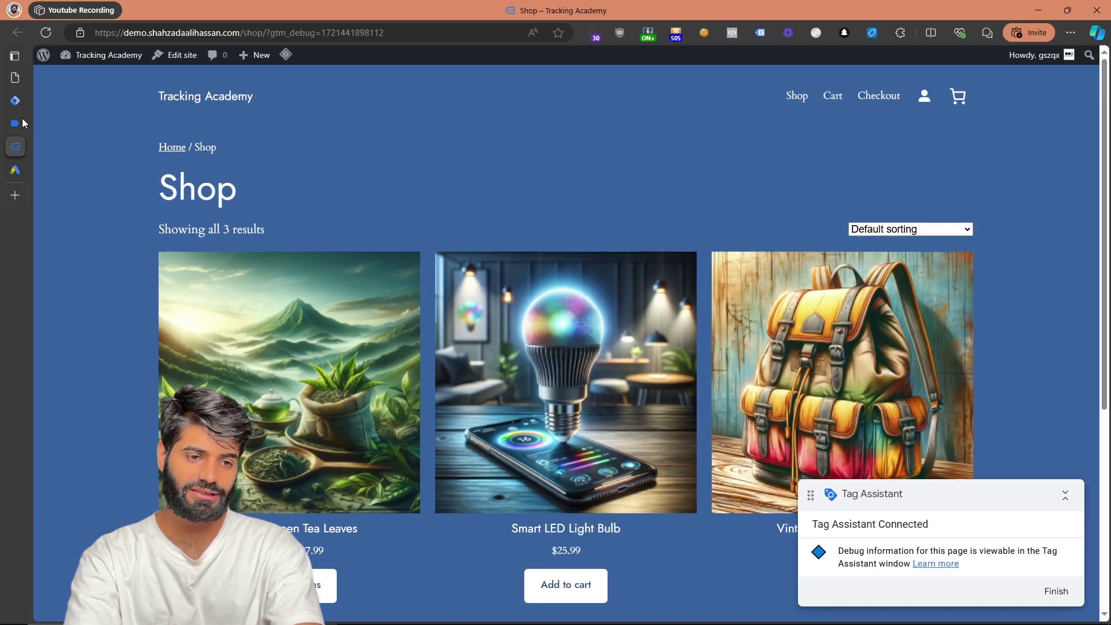
Dismiss the connection notice in Tag Assistant and review the shop page's events from Message through Consent Initialization, Initialization and Container Loaded to DOM Ready.
{"action": "left_click", "coordinate": [20, 122]}
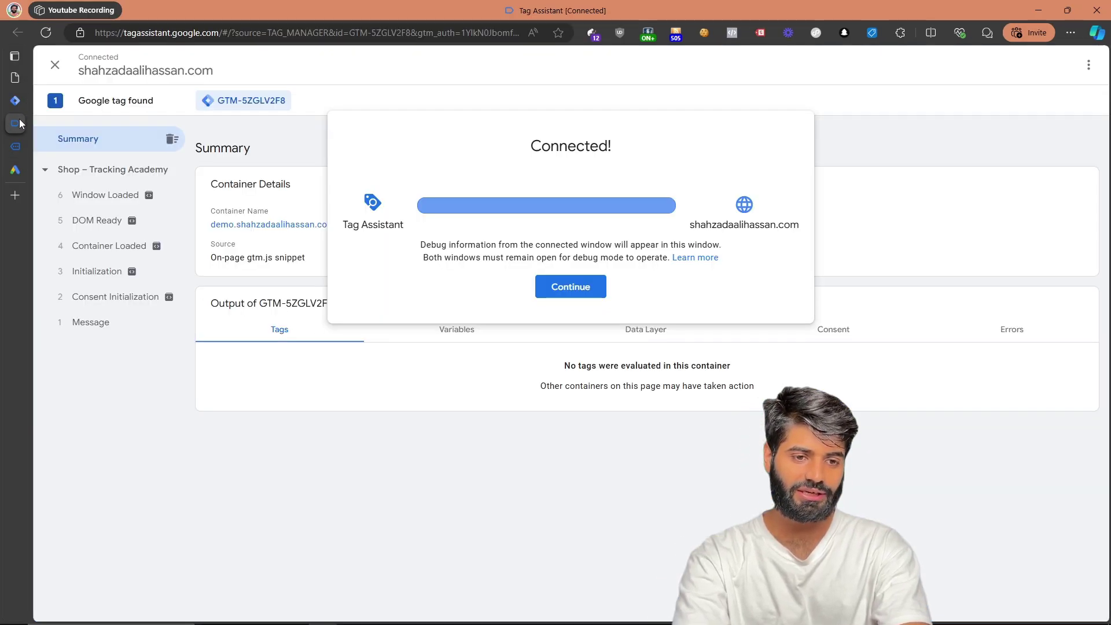
{"action": "left_click", "coordinate": [284, 162]}
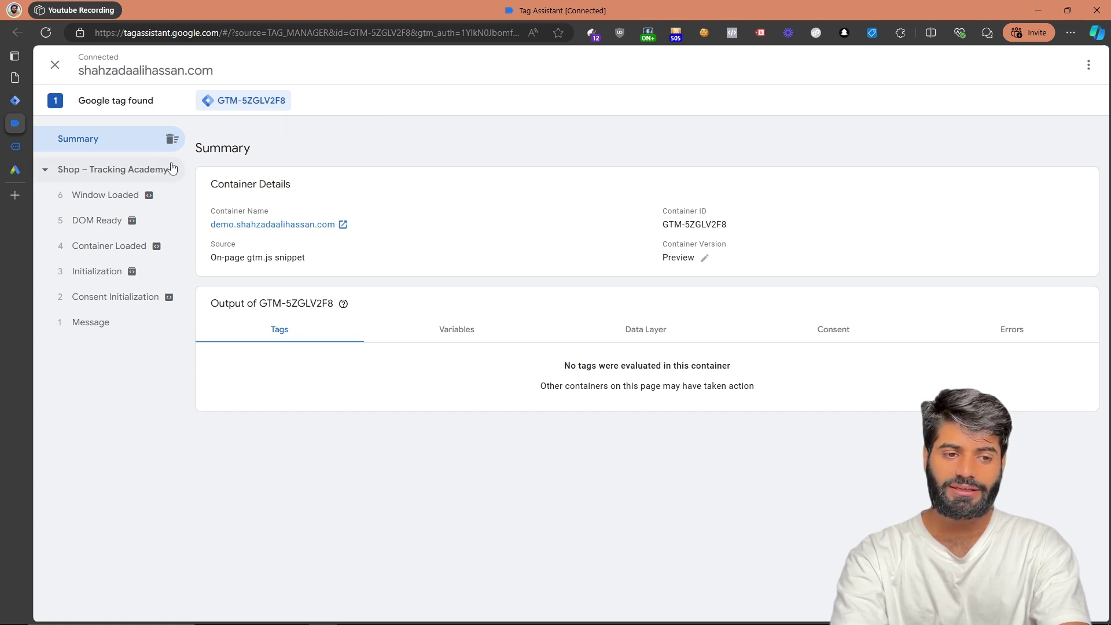
{"action": "left_click", "coordinate": [148, 170]}
{"action": "left_click", "coordinate": [123, 324]}
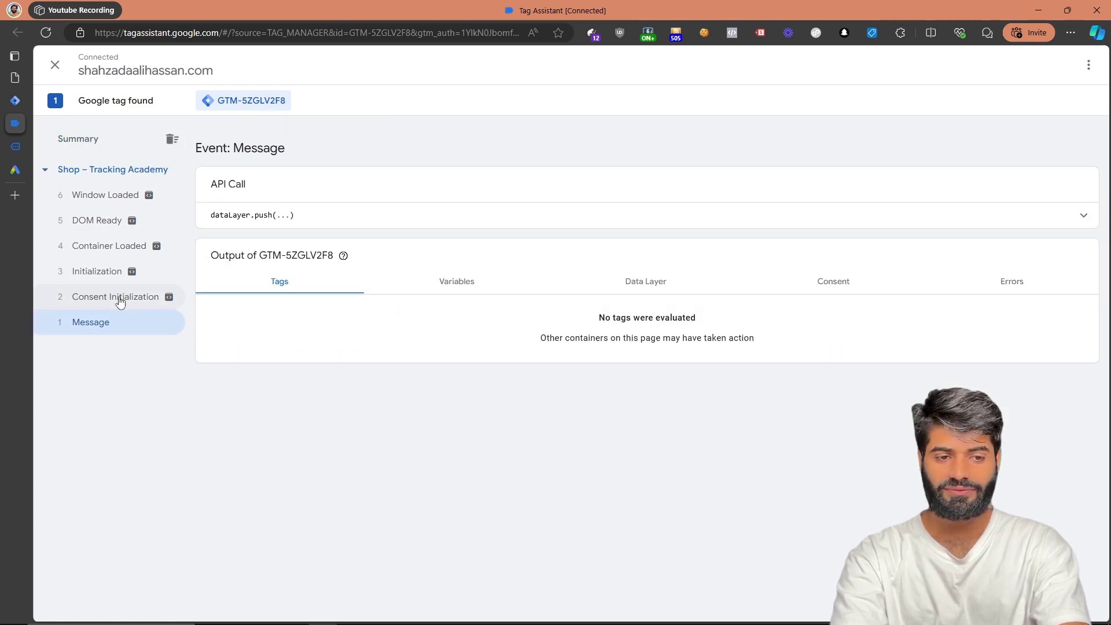
{"action": "left_click", "coordinate": [107, 296]}
{"action": "left_click", "coordinate": [95, 271]}
{"action": "left_click", "coordinate": [107, 246]}
{"action": "left_click", "coordinate": [105, 224]}
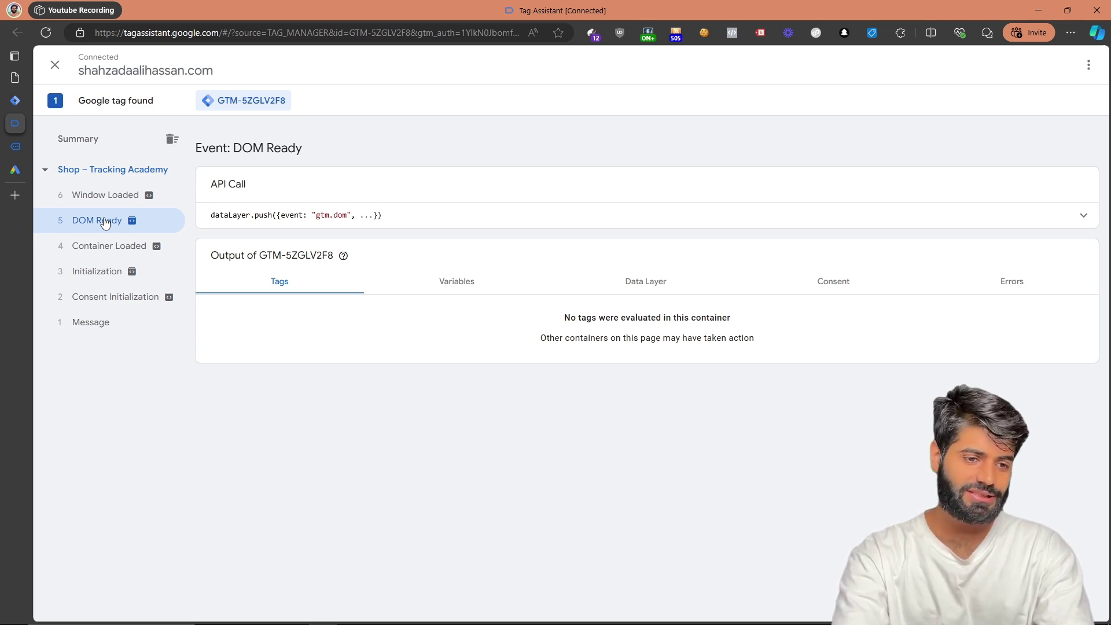
Switch to Google Ads and open the conversions summary under Goals.
{"action": "left_click", "coordinate": [5, 163]}
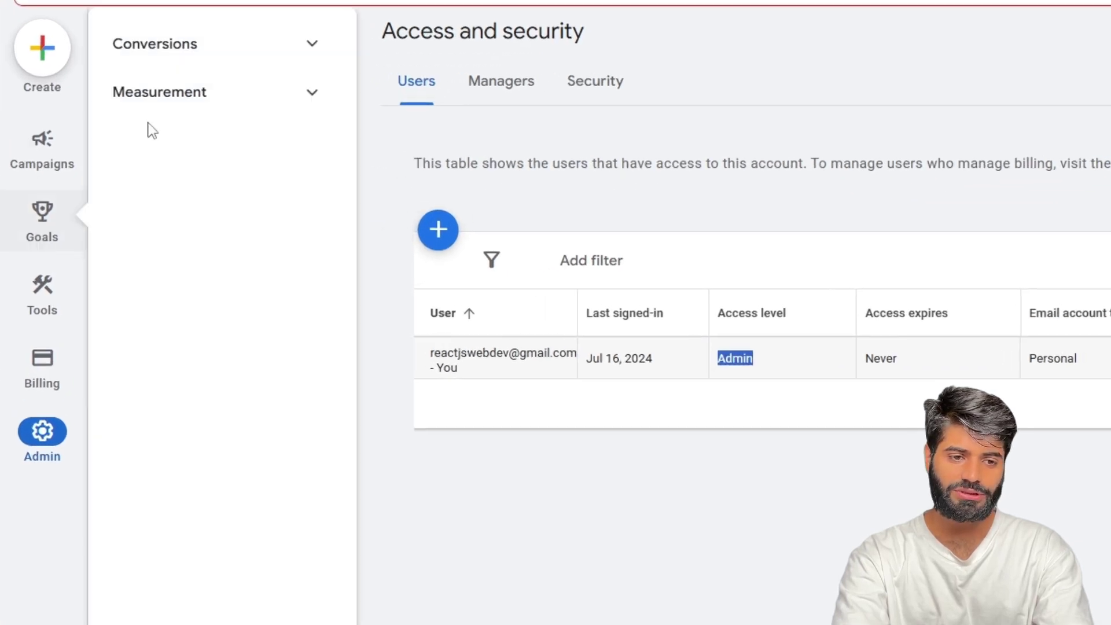
{"action": "left_click", "coordinate": [214, 47]}
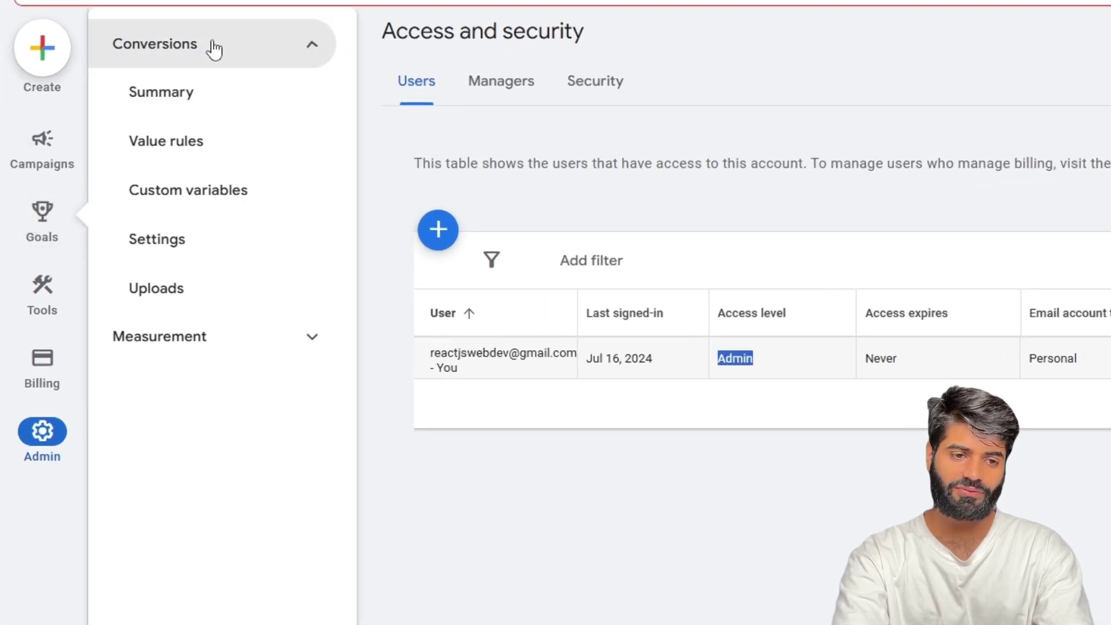
{"action": "left_click", "coordinate": [215, 96]}
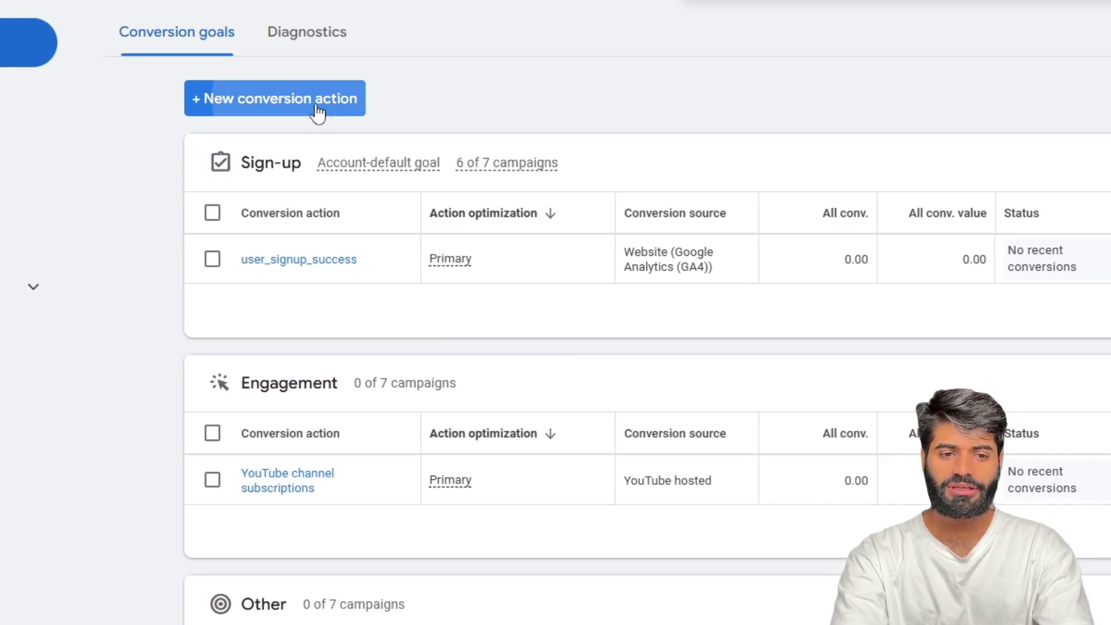
Start a new website conversion action and scan the demo site's shop page using its URL copied from the store.
{"action": "left_click", "coordinate": [318, 112]}
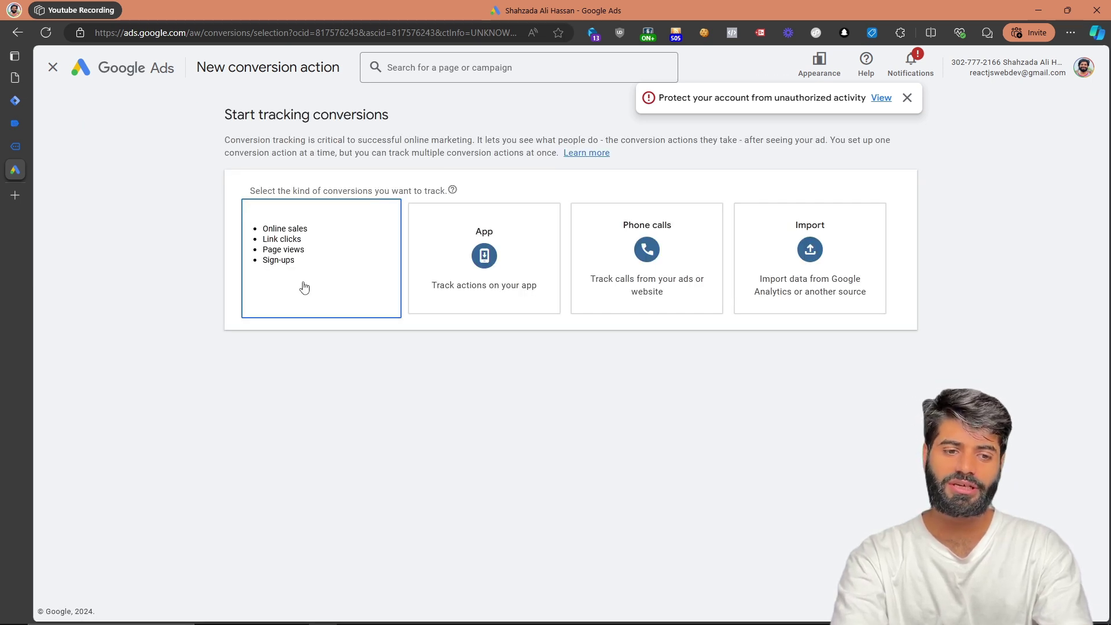
{"action": "left_click", "coordinate": [305, 287]}
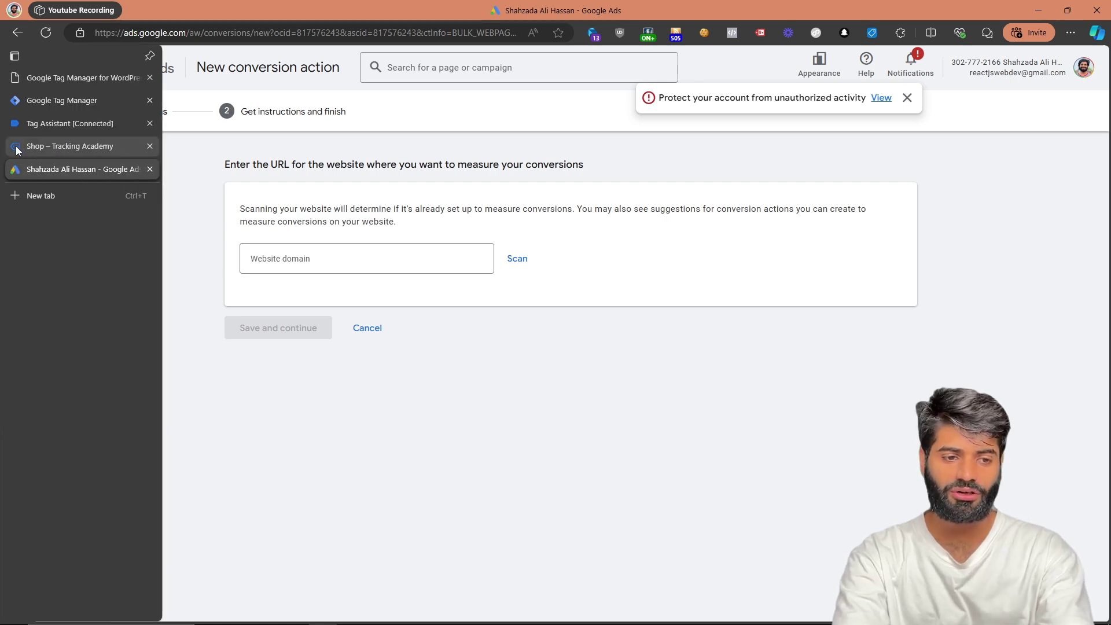
{"action": "left_click", "coordinate": [58, 146]}
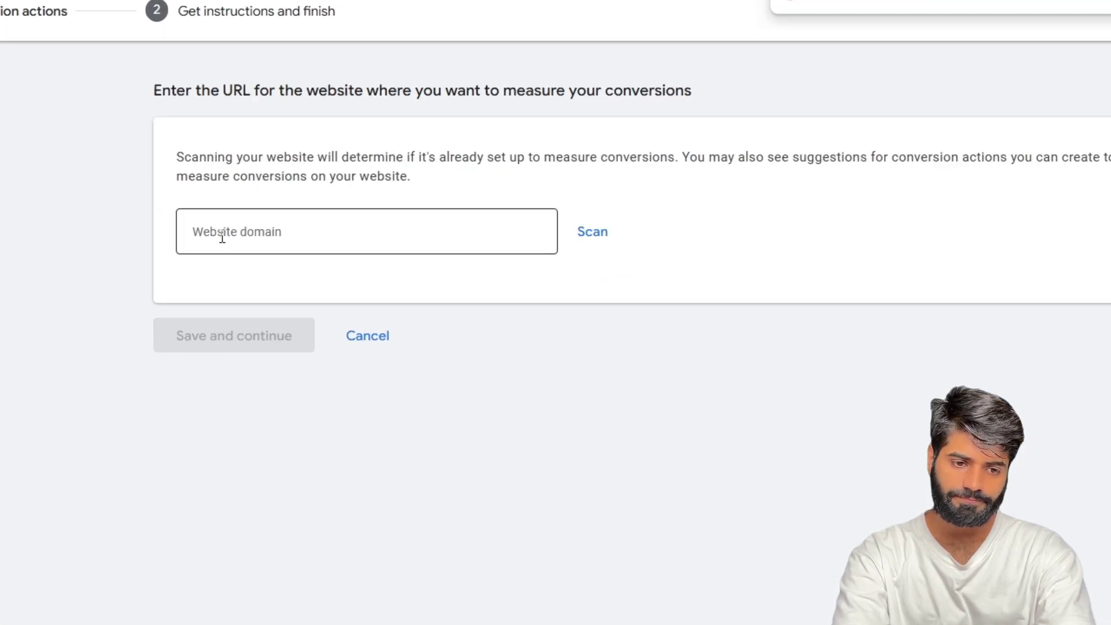
{"action": "left_click", "coordinate": [253, 248]}
{"action": "key", "text": "ctrl+v"}
{"action": "left_click", "coordinate": [590, 233]}
Add a conversion action manually with Add to cart as its goal category and expand its optimization options.
{"action": "scroll", "coordinate": [310, 498], "scroll_direction": "down", "scroll_amount": 3}
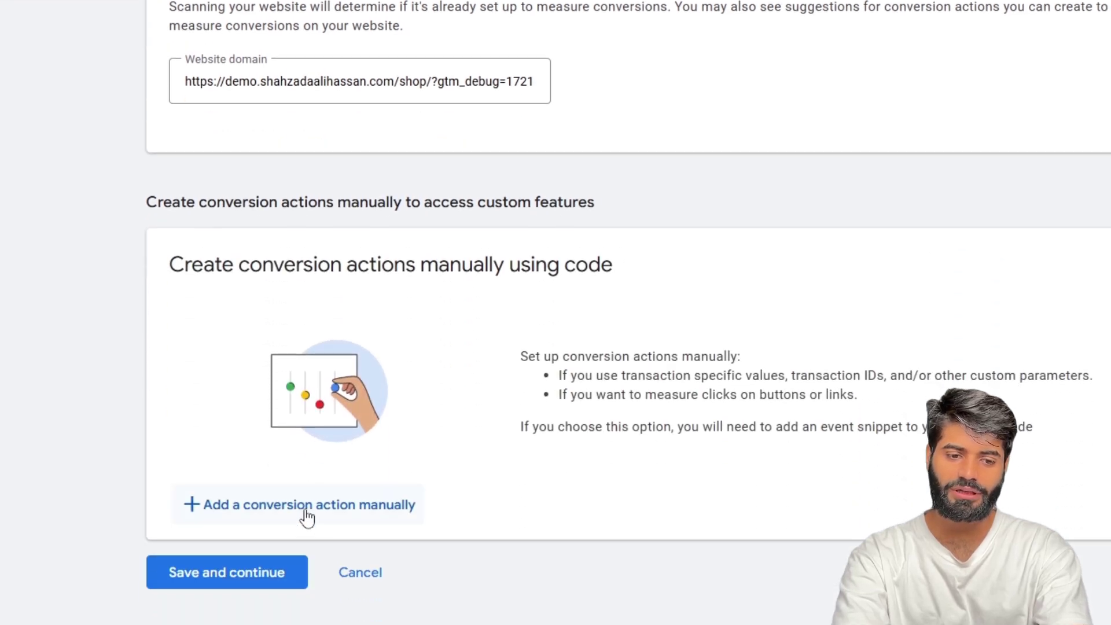
{"action": "left_click", "coordinate": [305, 517]}
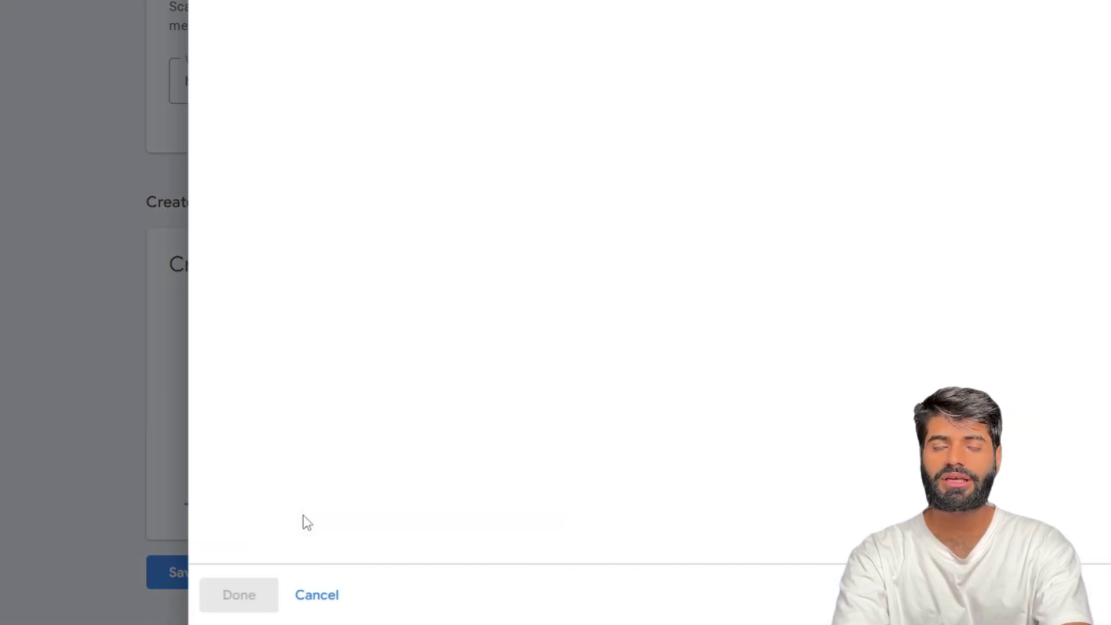
{"action": "left_click", "coordinate": [556, 230]}
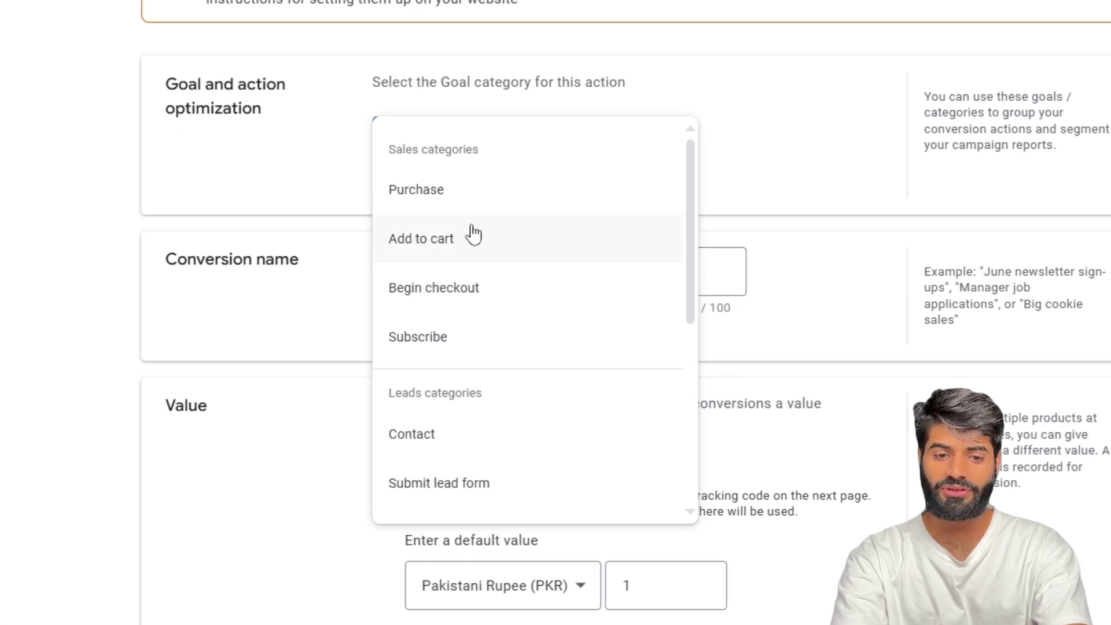
{"action": "left_click", "coordinate": [541, 289]}
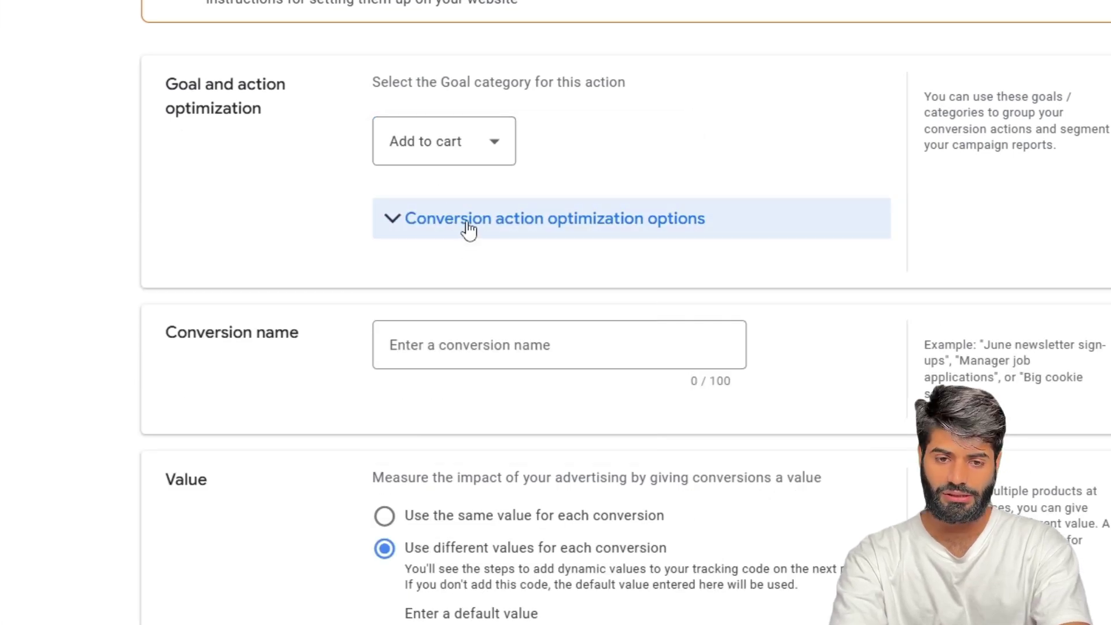
{"action": "left_click", "coordinate": [469, 231]}
{"action": "scroll", "coordinate": [467, 228], "scroll_direction": "down", "scroll_amount": 2}
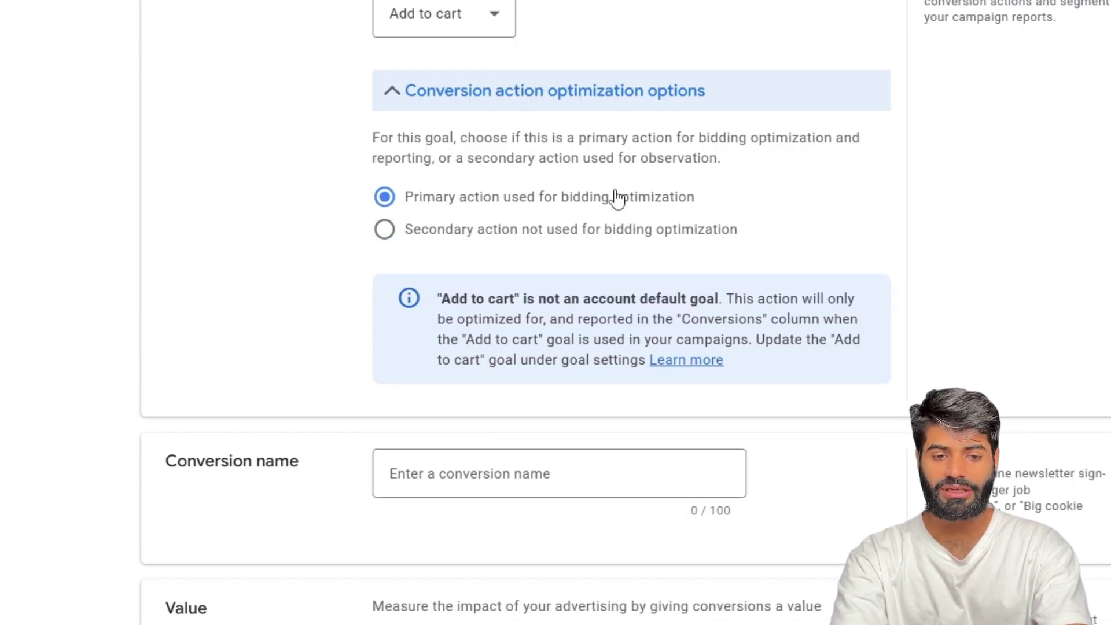
Name the conversion add_to_cart, review its value and count settings, and finish the conversion action details.
{"action": "scroll", "coordinate": [614, 198], "scroll_direction": "down", "scroll_amount": 4}
{"action": "left_click", "coordinate": [501, 240]}
{"action": "type", "text": "ad"}
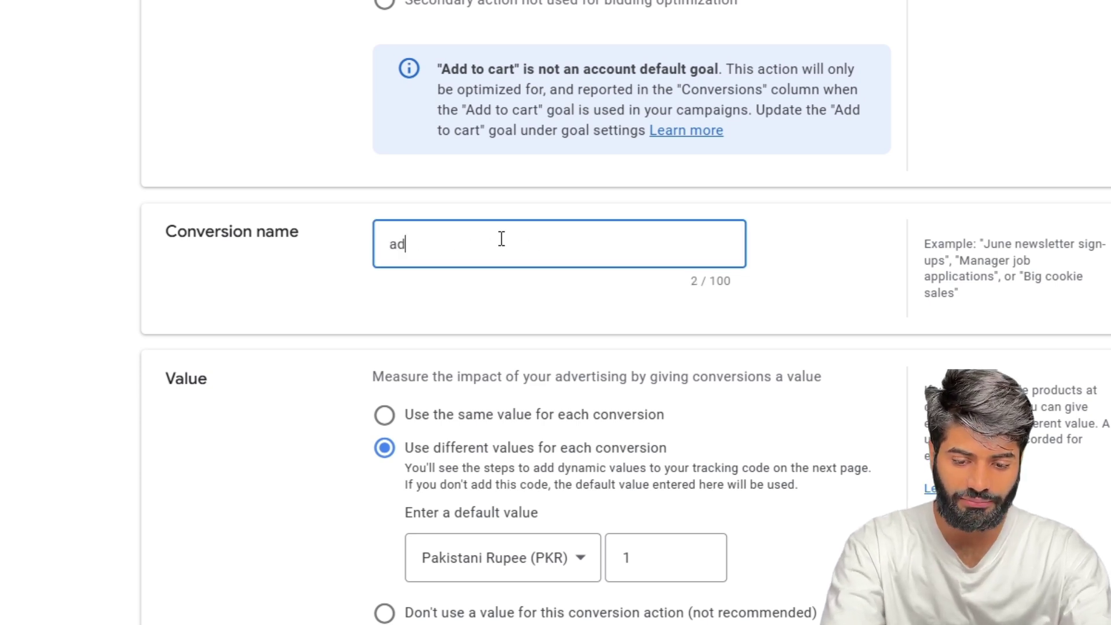
{"action": "type", "text": "d_to_c"}
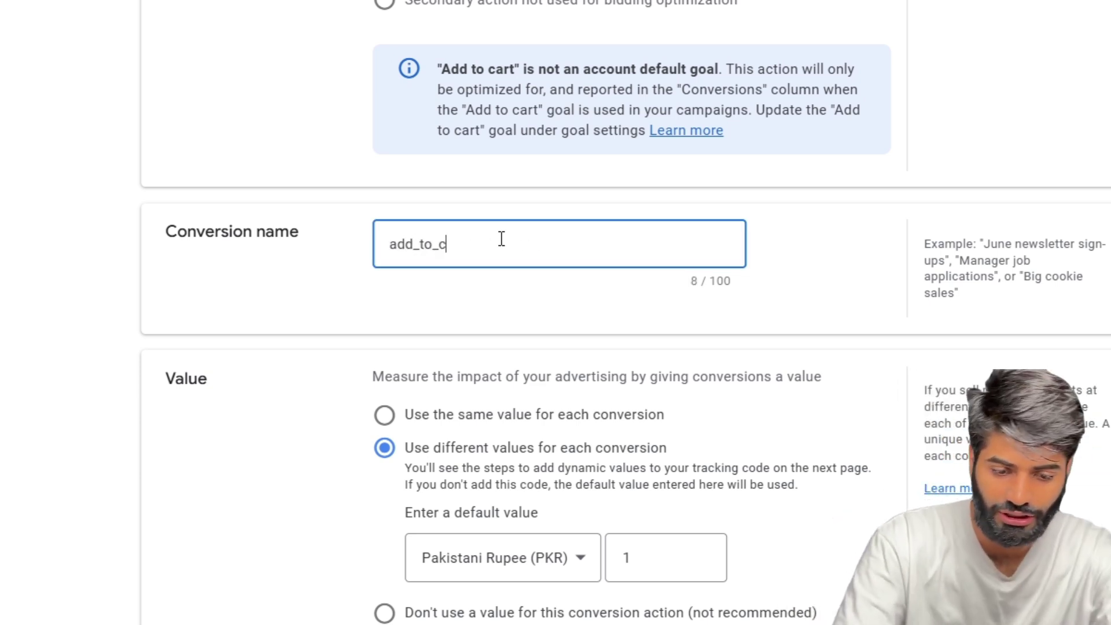
{"action": "scroll", "coordinate": [463, 222], "scroll_direction": "down", "scroll_amount": 5}
{"action": "scroll", "coordinate": [517, 148], "scroll_direction": "down", "scroll_amount": 2}
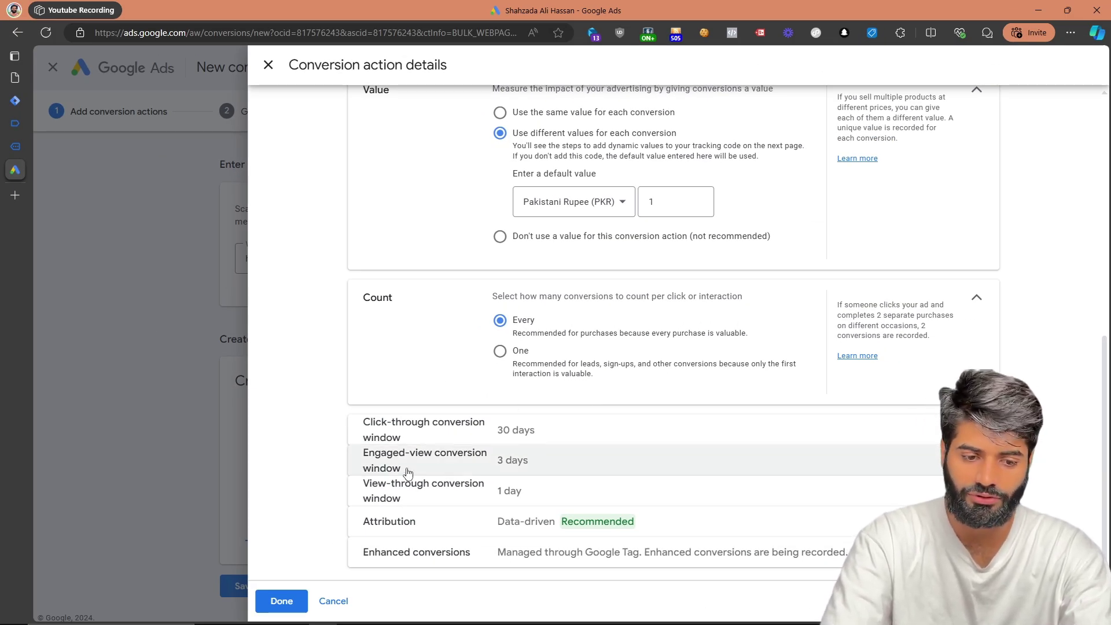
{"action": "left_click", "coordinate": [282, 602]}
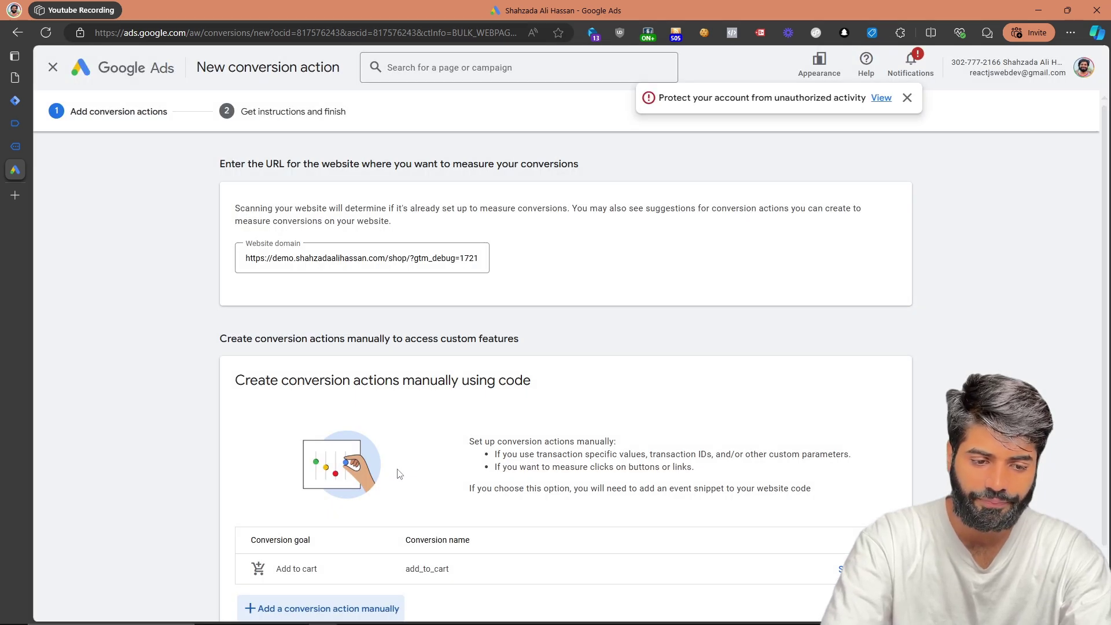
Save the conversion action and show its Google Tag Manager setup instructions, highlighting the conversion ID and the conversion label.
{"action": "scroll", "coordinate": [371, 510], "scroll_direction": "down", "scroll_amount": 2}
{"action": "left_click", "coordinate": [273, 580]}
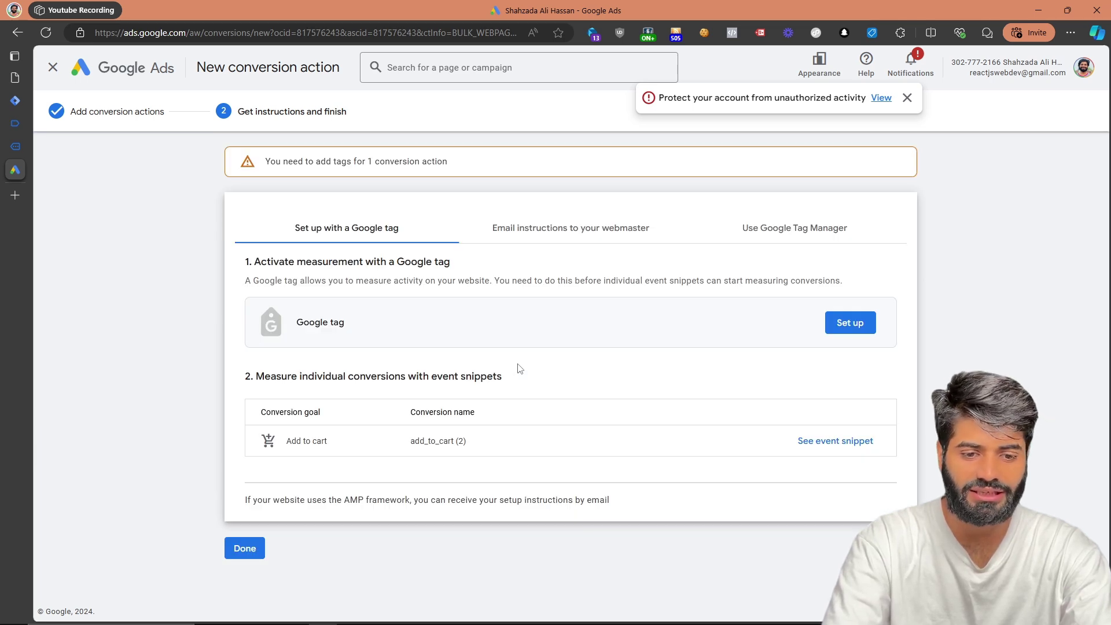
{"action": "left_click", "coordinate": [816, 232]}
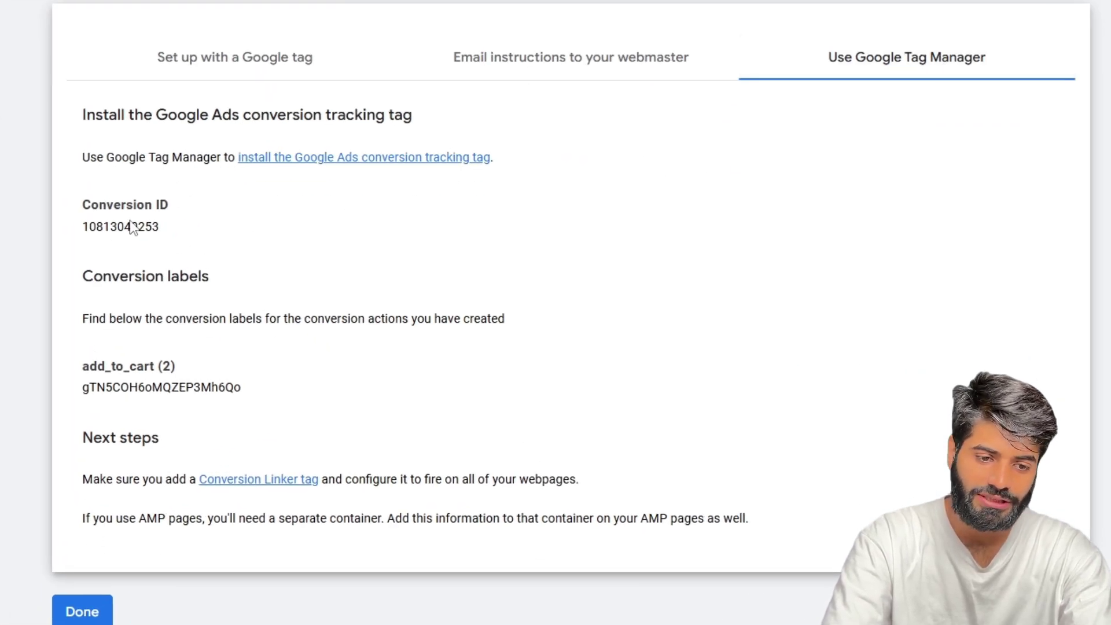
{"action": "left_click_drag", "start_coordinate": [172, 231], "coordinate": [81, 232]}
{"action": "left_click_drag", "start_coordinate": [248, 387], "coordinate": [84, 384]}
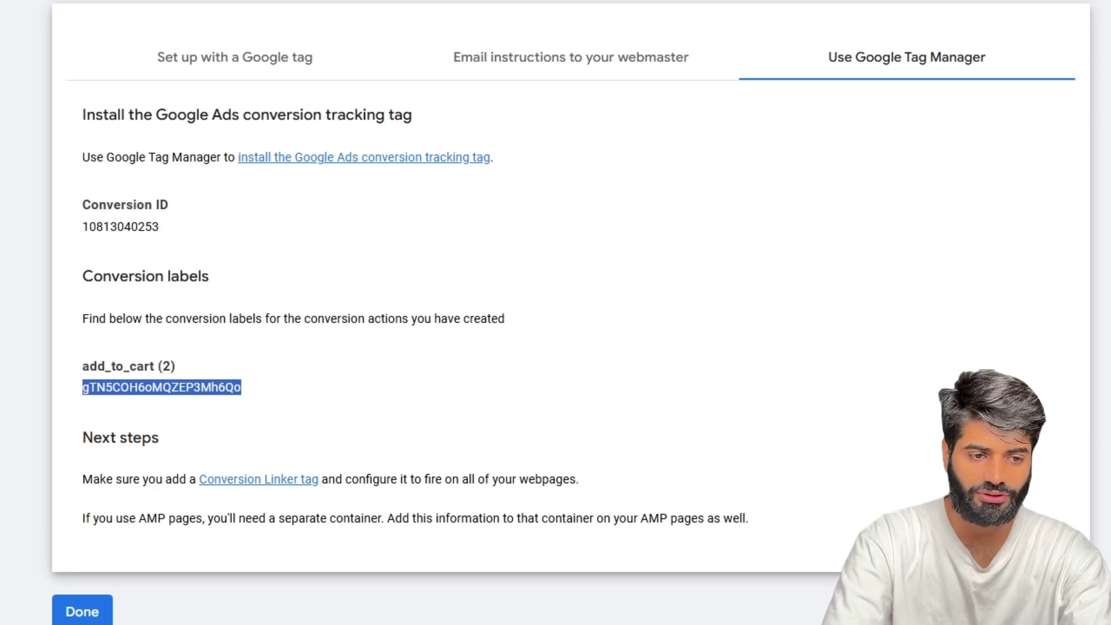
Switch to the WordPress Google Tag Manager plugin settings and enable Track e-commerce for the WooCommerce integration.
{"action": "mouse_move", "coordinate": [17, 101]}
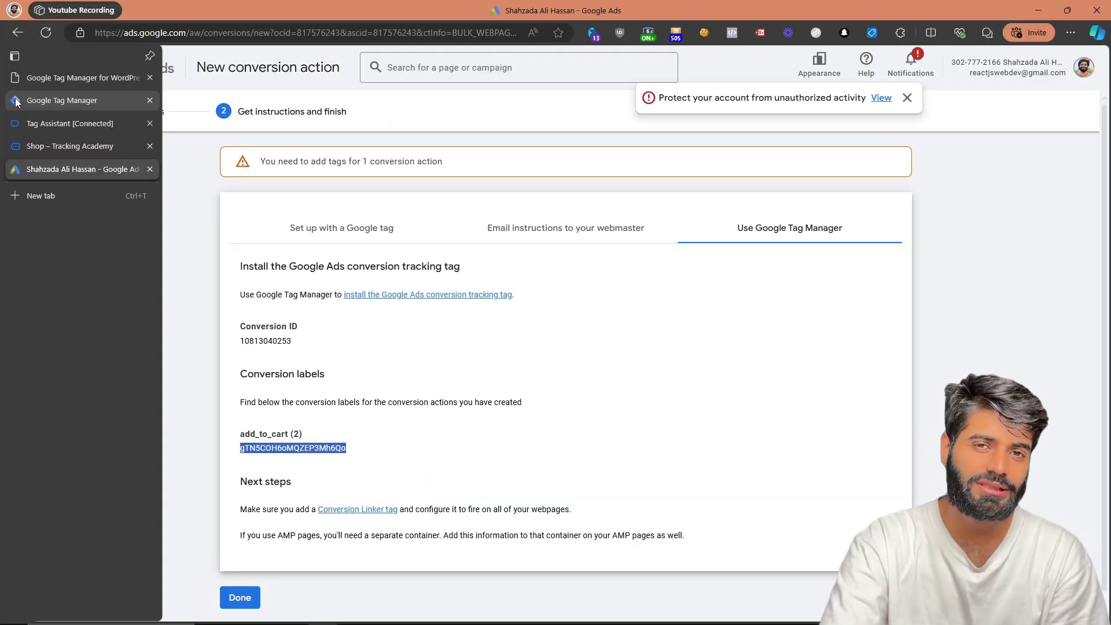
{"action": "left_click", "coordinate": [30, 78]}
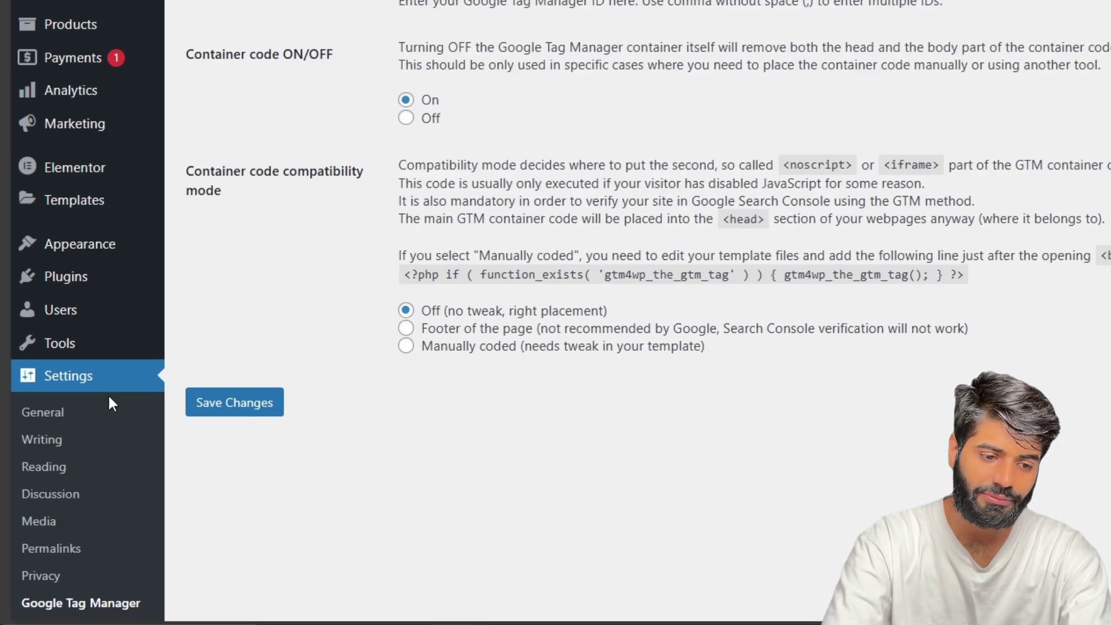
{"action": "scroll", "coordinate": [98, 478], "scroll_direction": "down", "scroll_amount": 2}
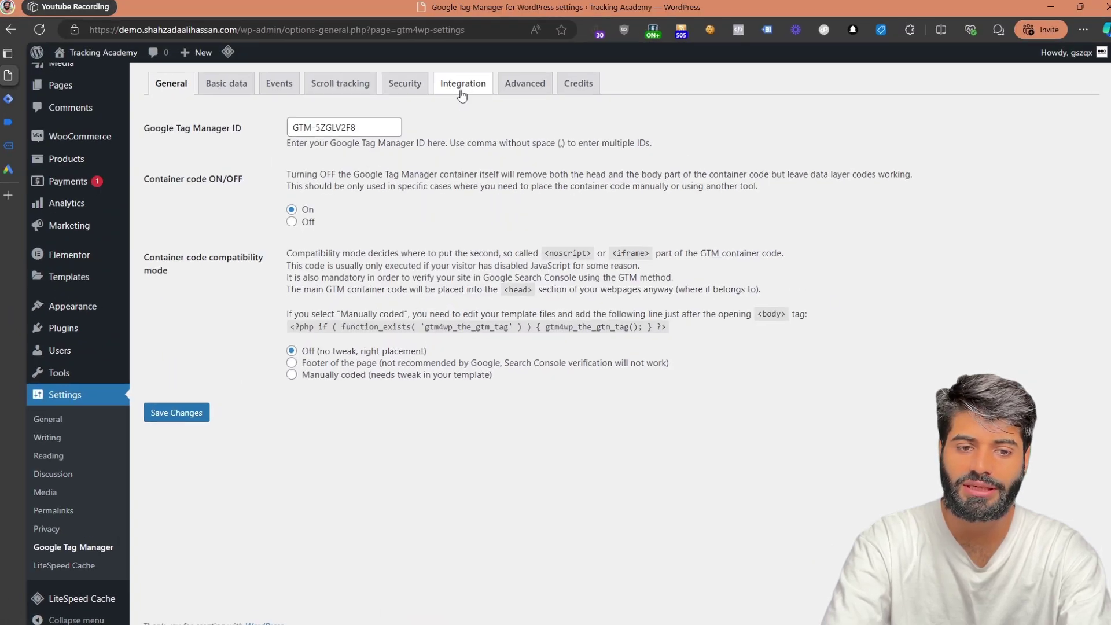
{"action": "left_click", "coordinate": [463, 86]}
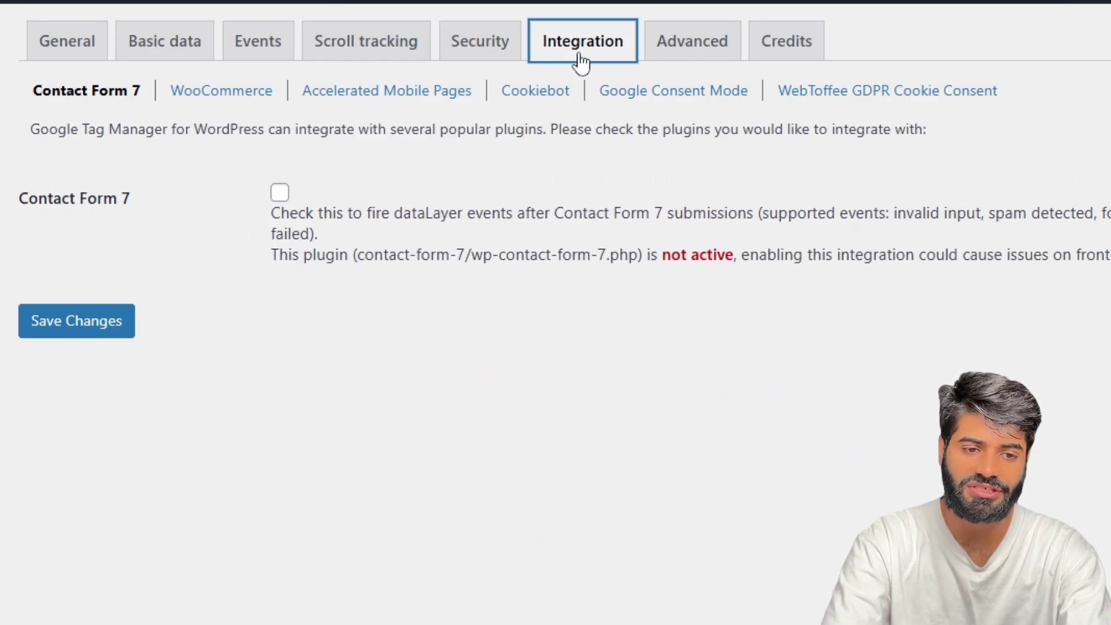
{"action": "left_click", "coordinate": [250, 97]}
{"action": "left_click", "coordinate": [279, 192]}
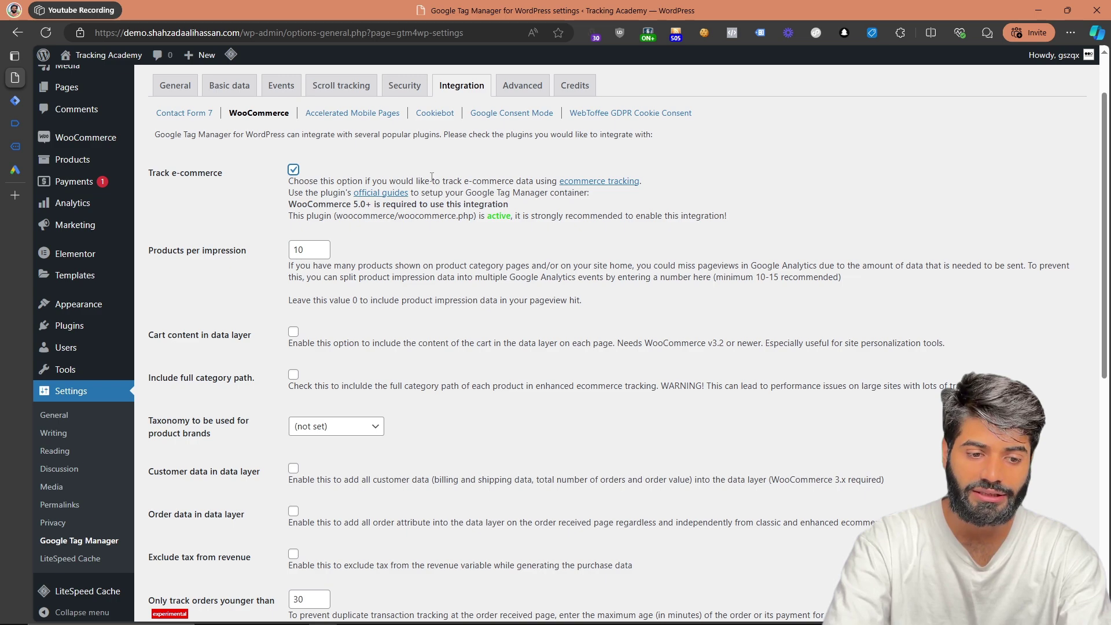
Enable clearing the ecommerce object before each new event and save the plugin settings.
{"action": "scroll", "coordinate": [432, 177], "scroll_direction": "down", "scroll_amount": 9}
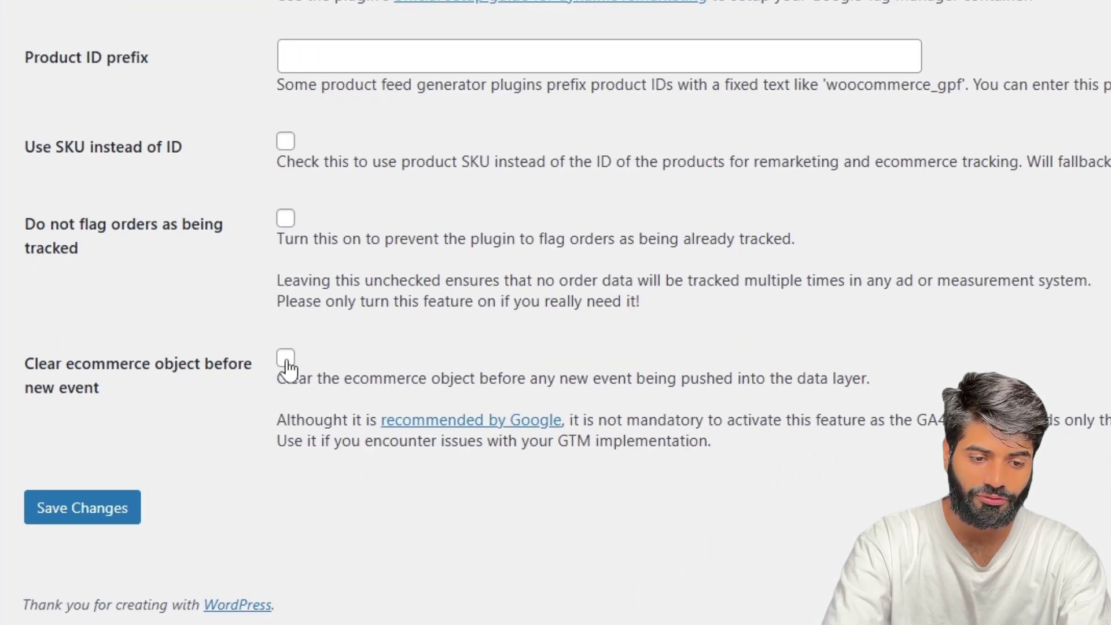
{"action": "left_click", "coordinate": [286, 358]}
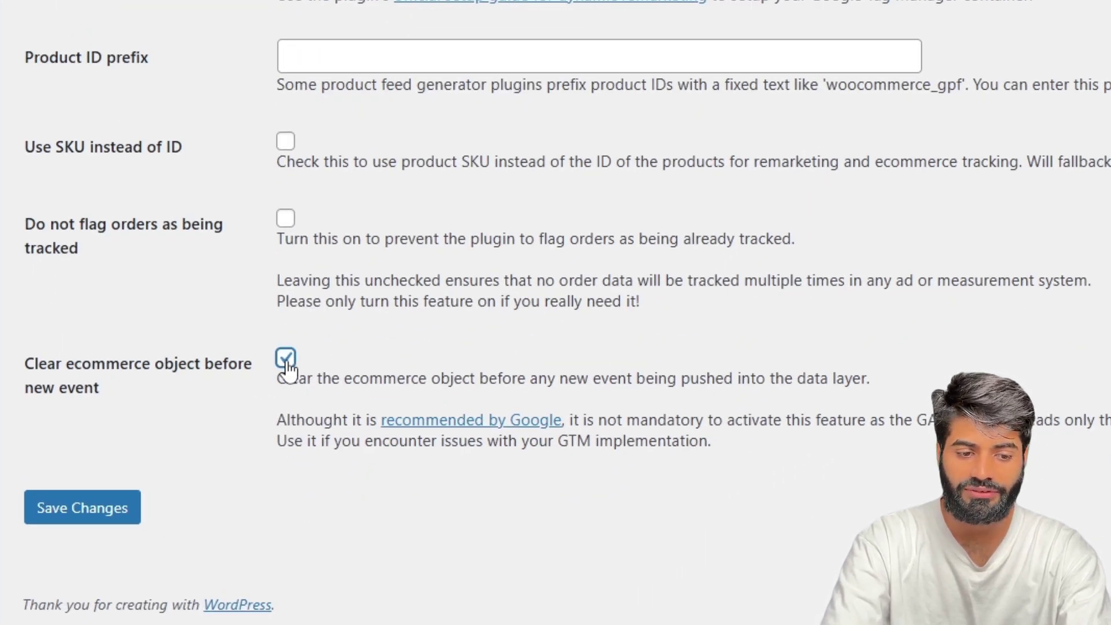
{"action": "left_click", "coordinate": [82, 517]}
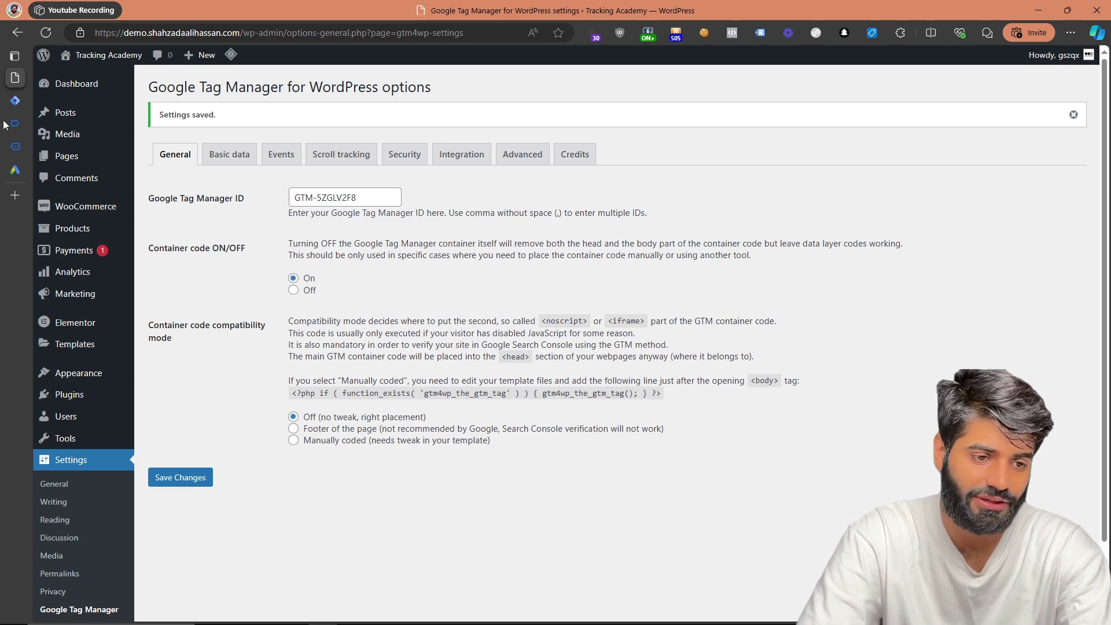
Switch to the demo shop, open the Vintage Canvas Backpack product and add it to the cart.
{"action": "left_click", "coordinate": [15, 147]}
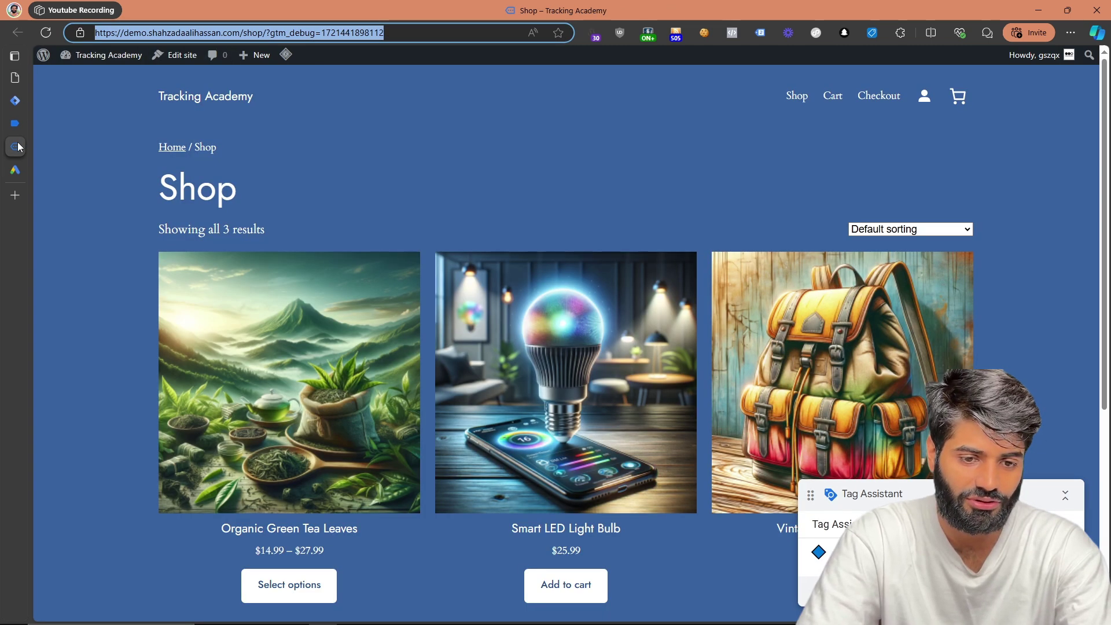
{"action": "left_click", "coordinate": [802, 346]}
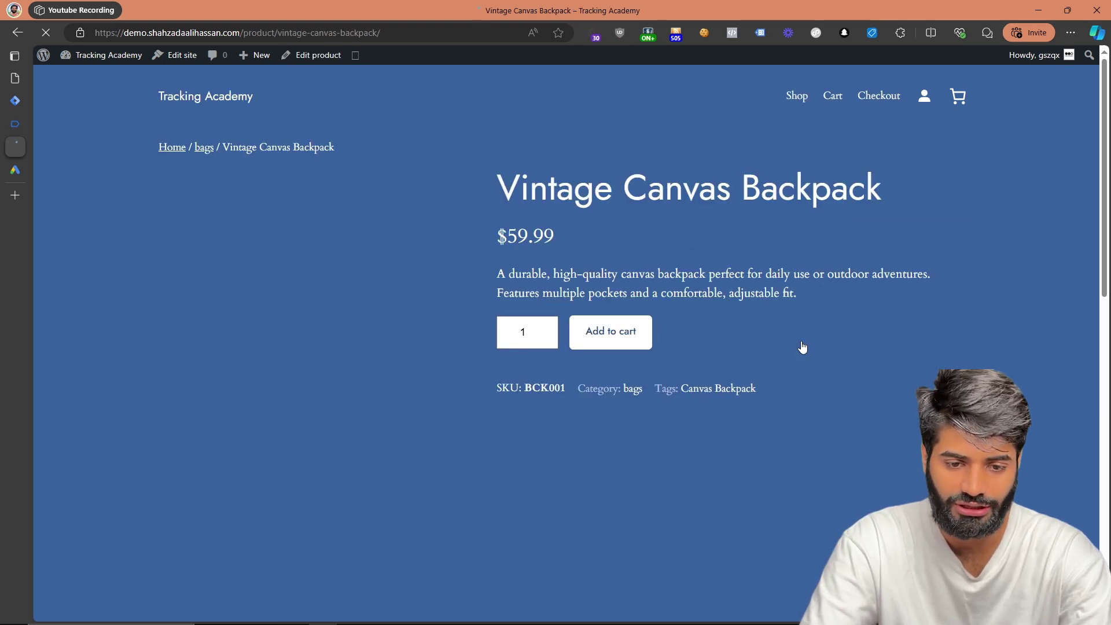
{"action": "left_click", "coordinate": [618, 343]}
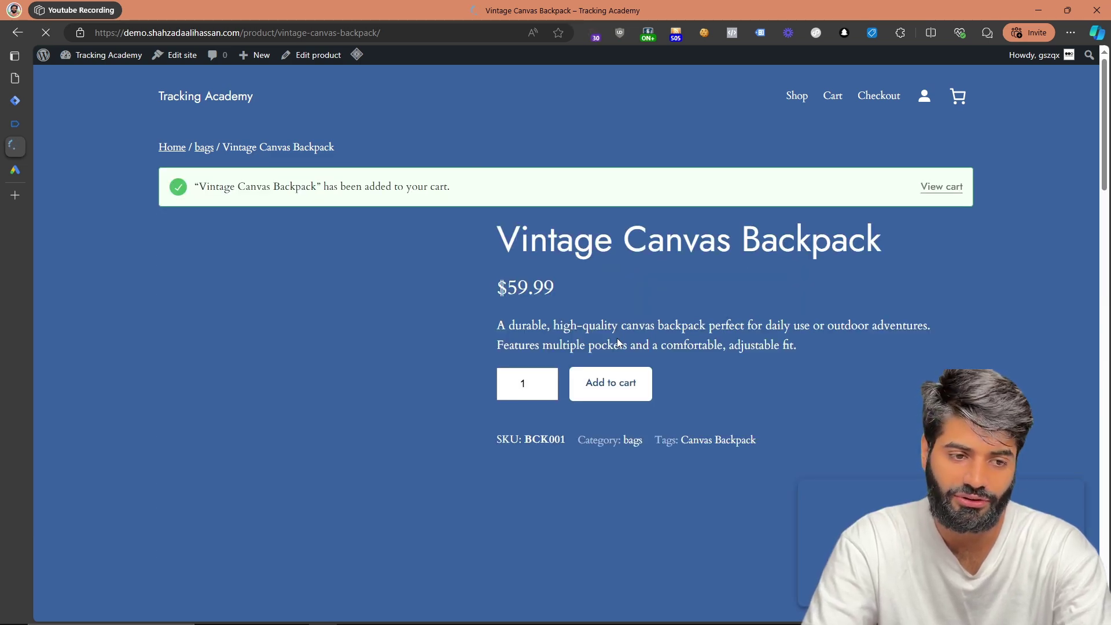
In Tag Assistant, expand the add_to_cart event's API call and examine its ecommerce value and items array.
{"action": "left_click", "coordinate": [12, 124]}
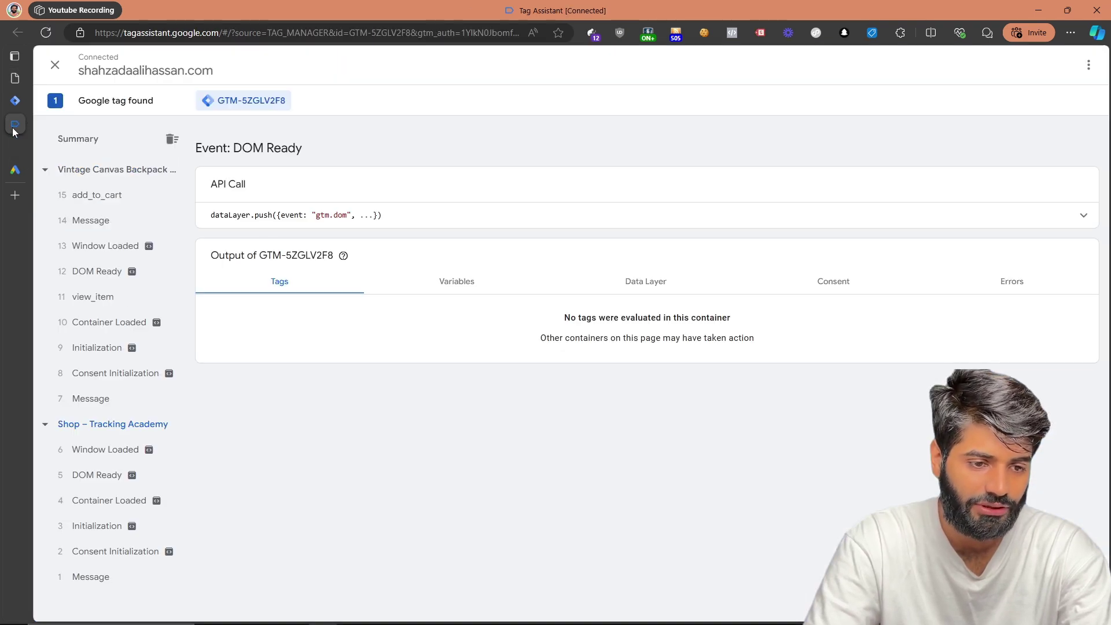
{"action": "left_click", "coordinate": [96, 196]}
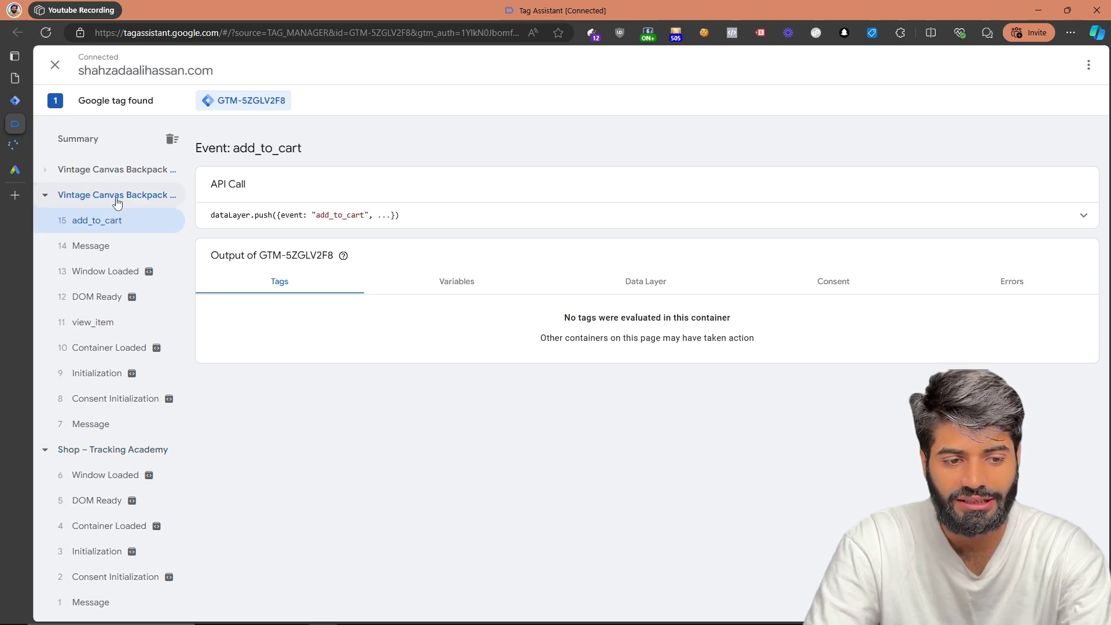
{"action": "left_click", "coordinate": [1086, 217]}
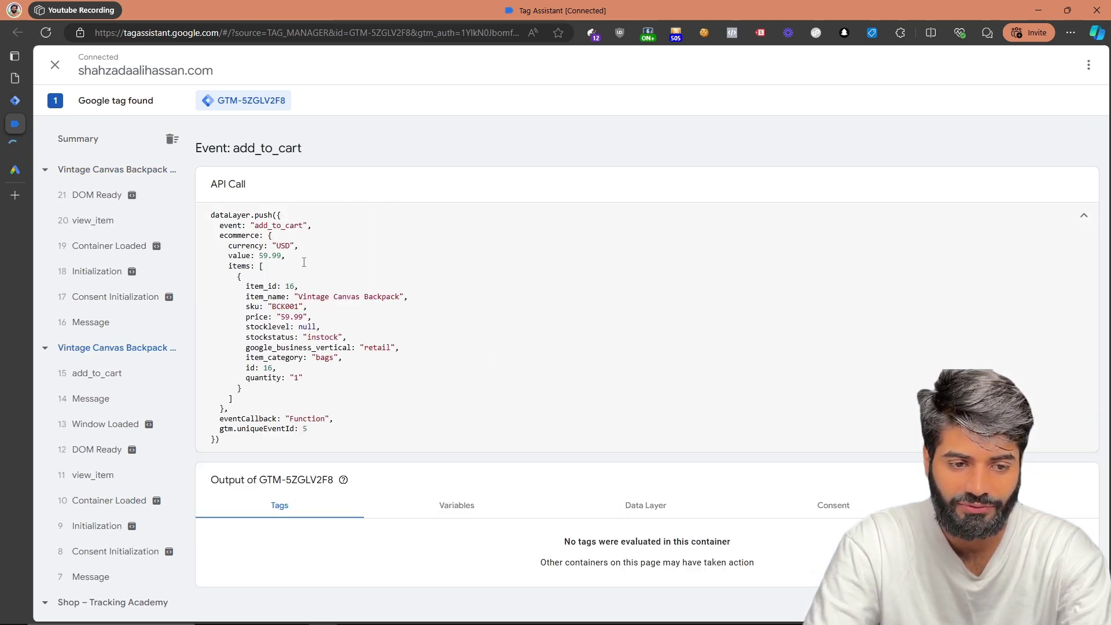
{"action": "left_click_drag", "start_coordinate": [236, 255], "coordinate": [263, 265]}
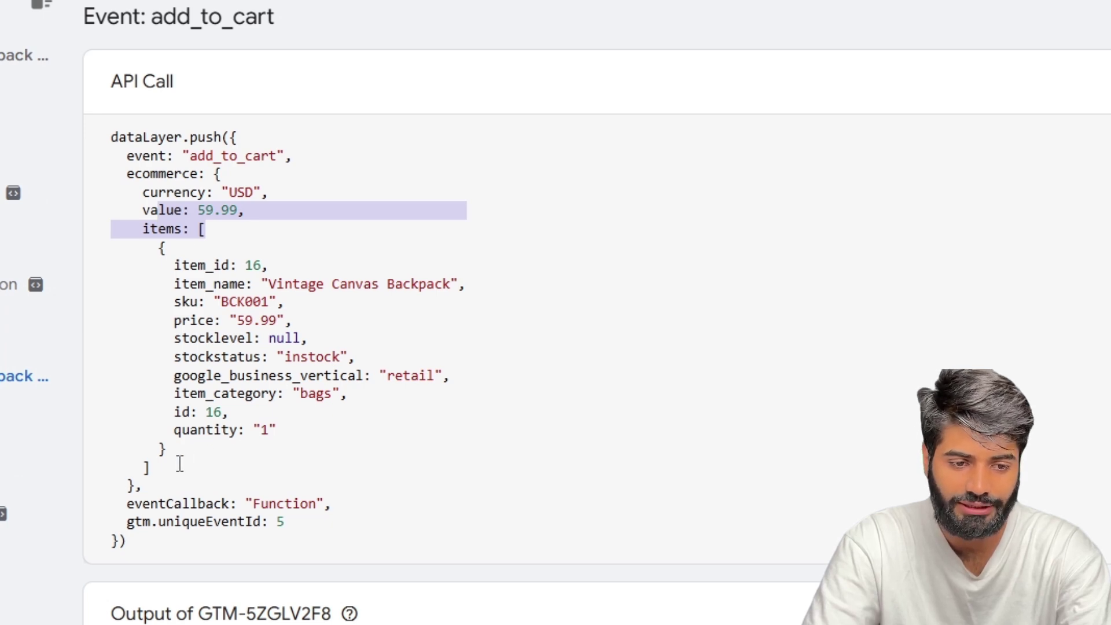
{"action": "left_click_drag", "start_coordinate": [180, 463], "coordinate": [114, 226]}
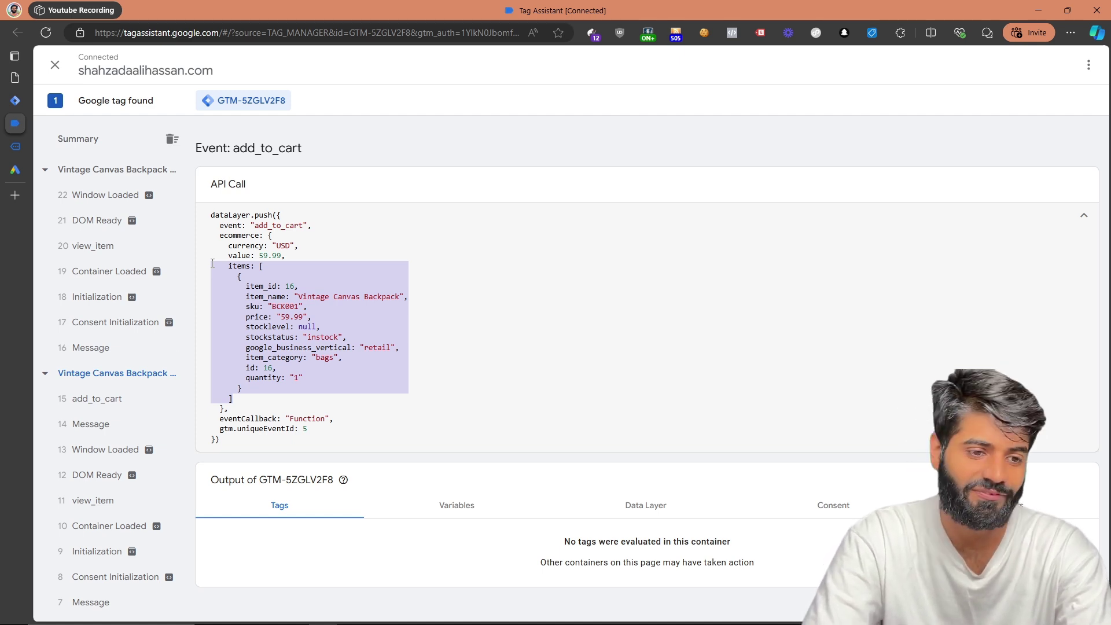
Switch to Tag Manager and create a new tag with the All Pages trigger.
{"action": "left_click", "coordinate": [22, 106]}
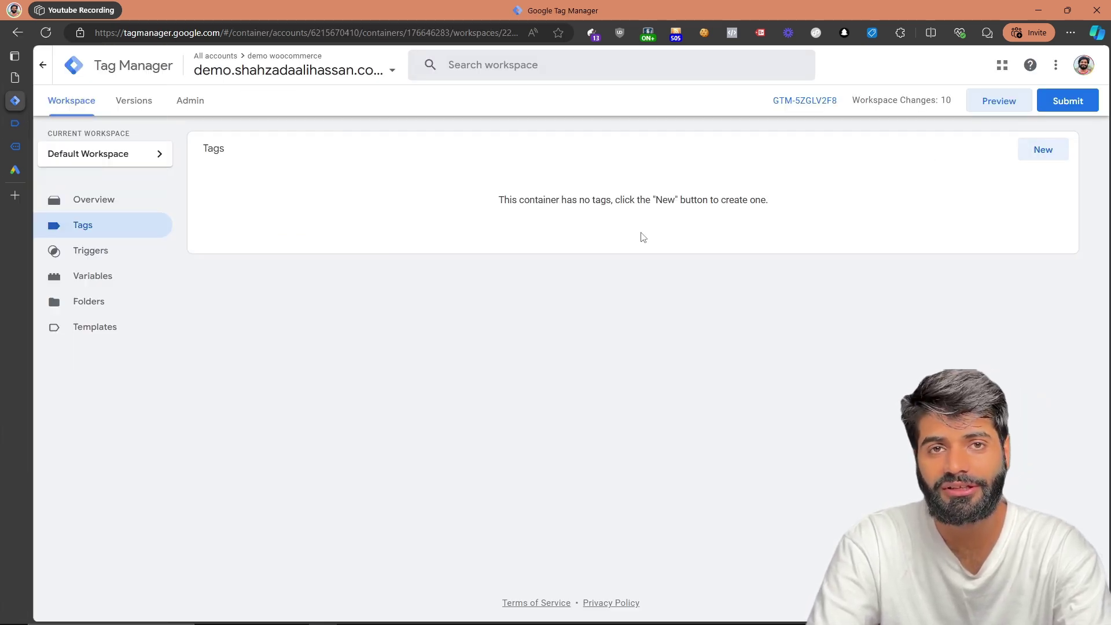
{"action": "left_click", "coordinate": [1044, 150]}
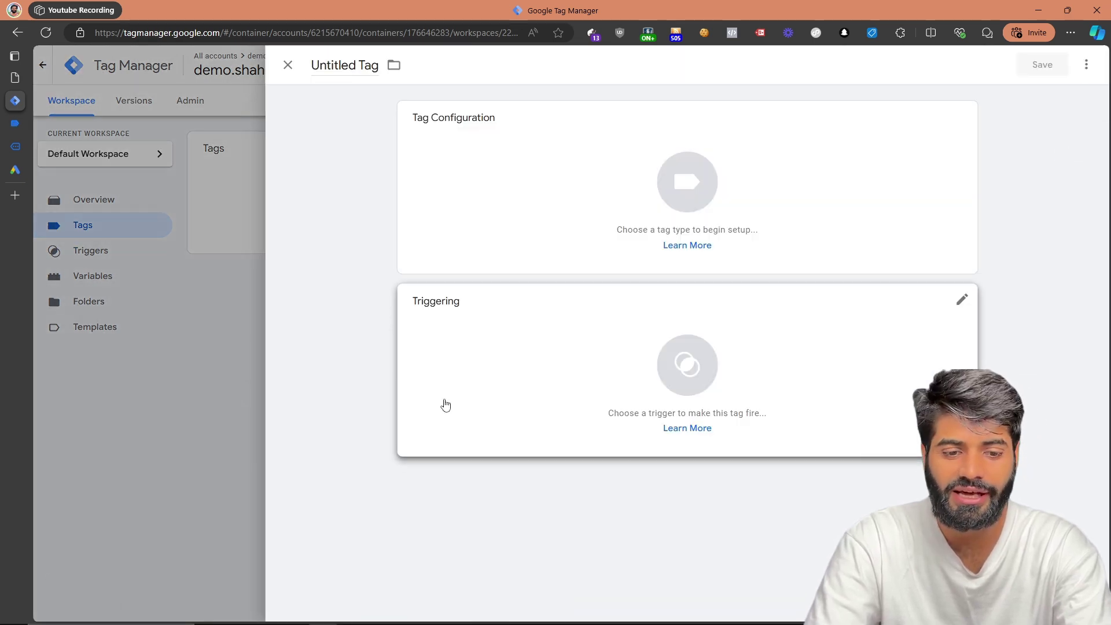
{"action": "left_click", "coordinate": [444, 404]}
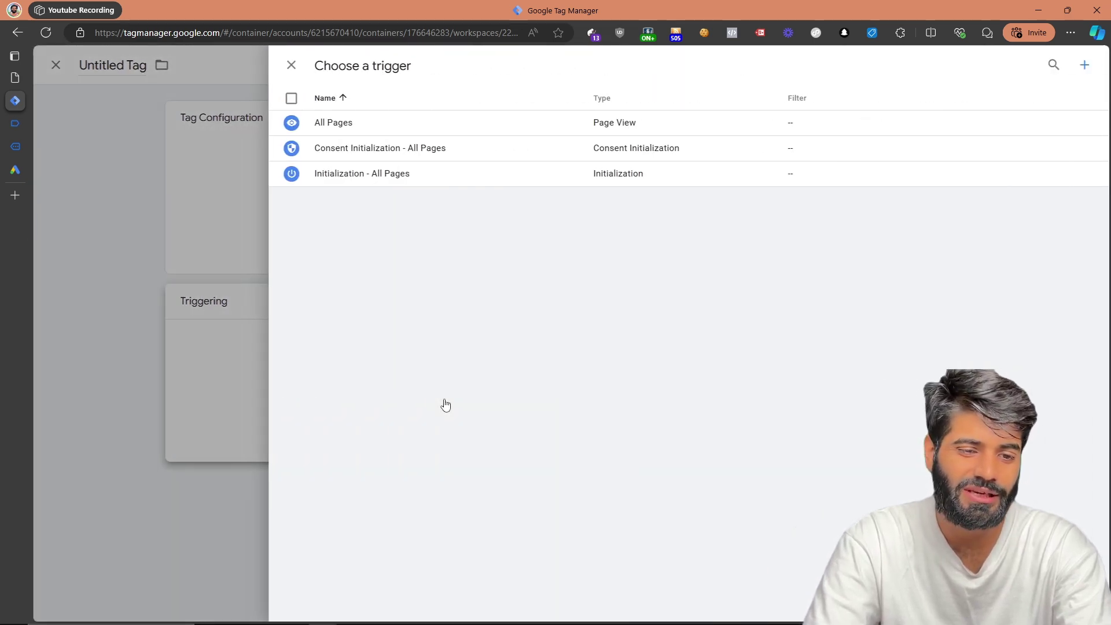
{"action": "left_click", "coordinate": [430, 128]}
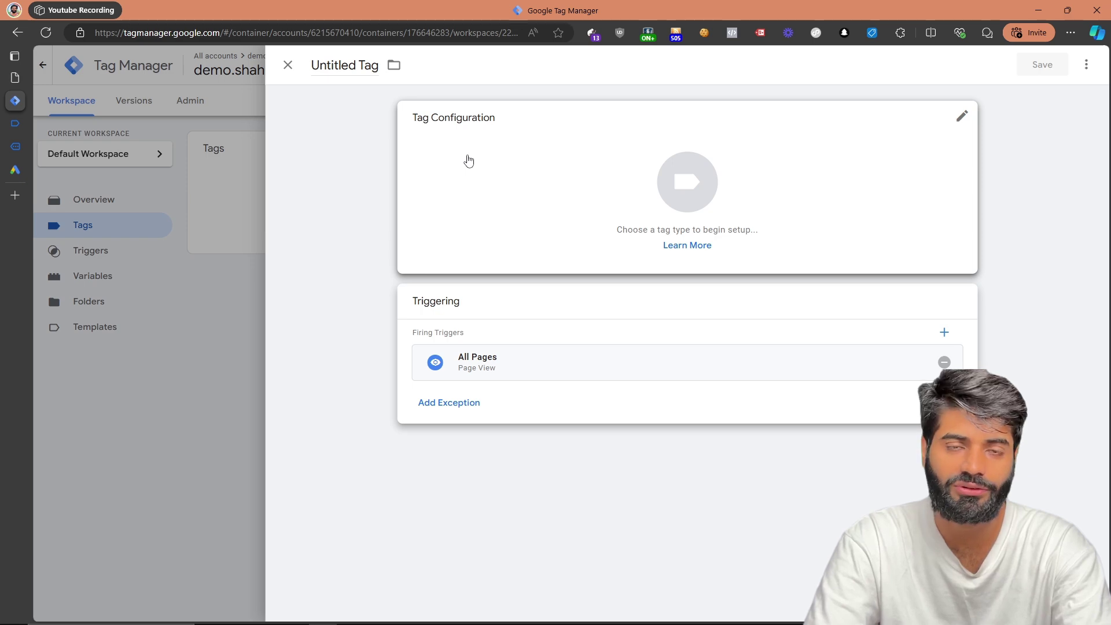
Set the tag type to Google Ads Conversion Linker, name the tag "Gads Conversion Linker" and save it.
{"action": "left_click", "coordinate": [531, 219]}
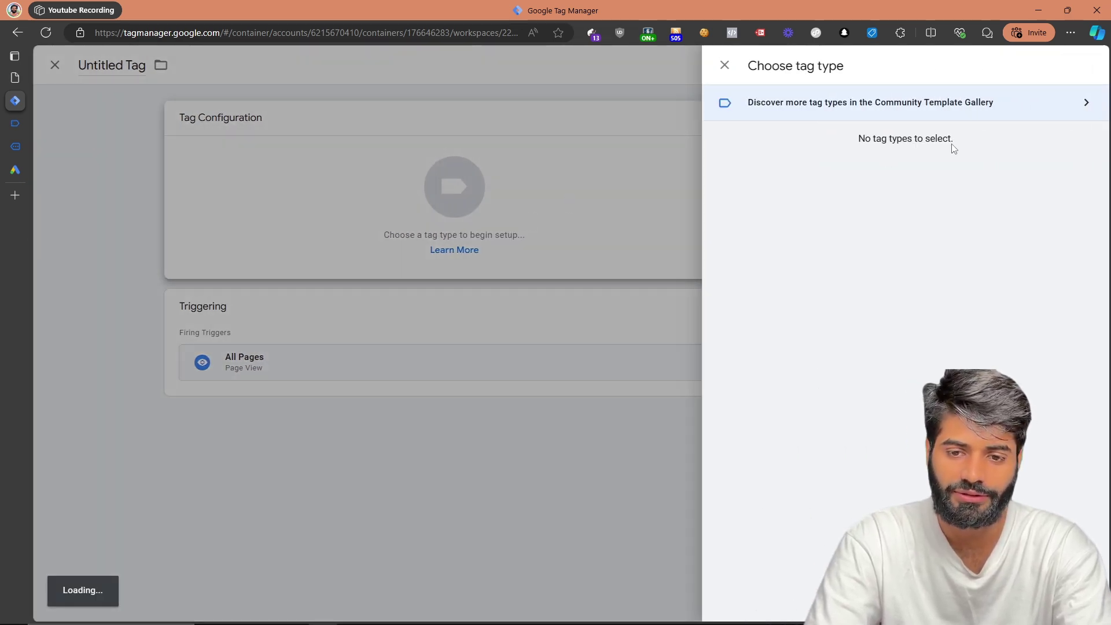
{"action": "left_click", "coordinate": [828, 217]}
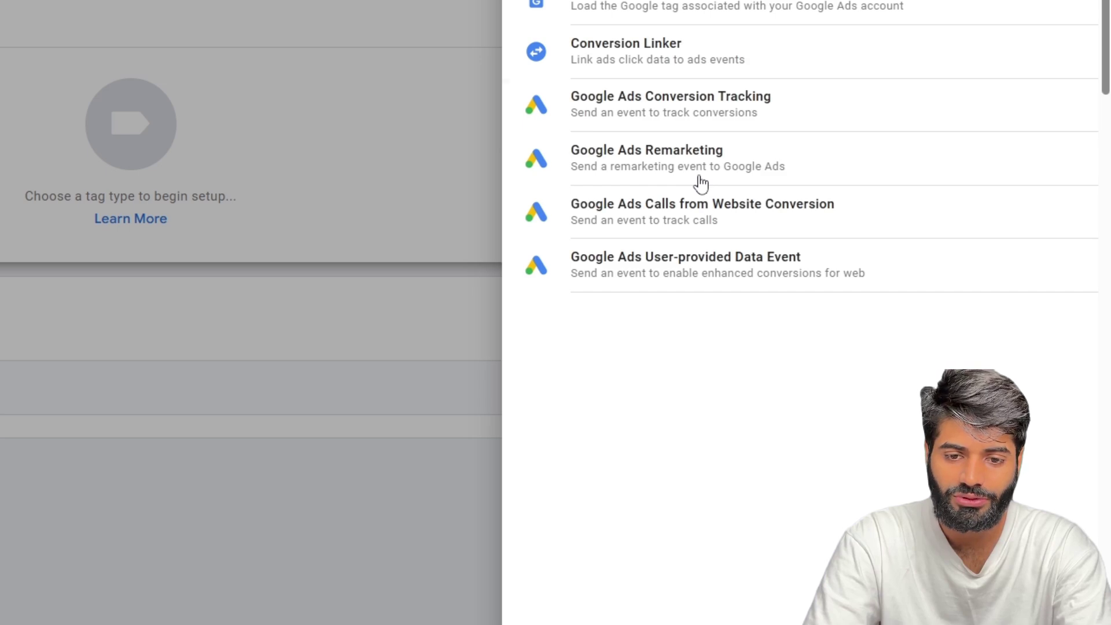
{"action": "left_click", "coordinate": [741, 58]}
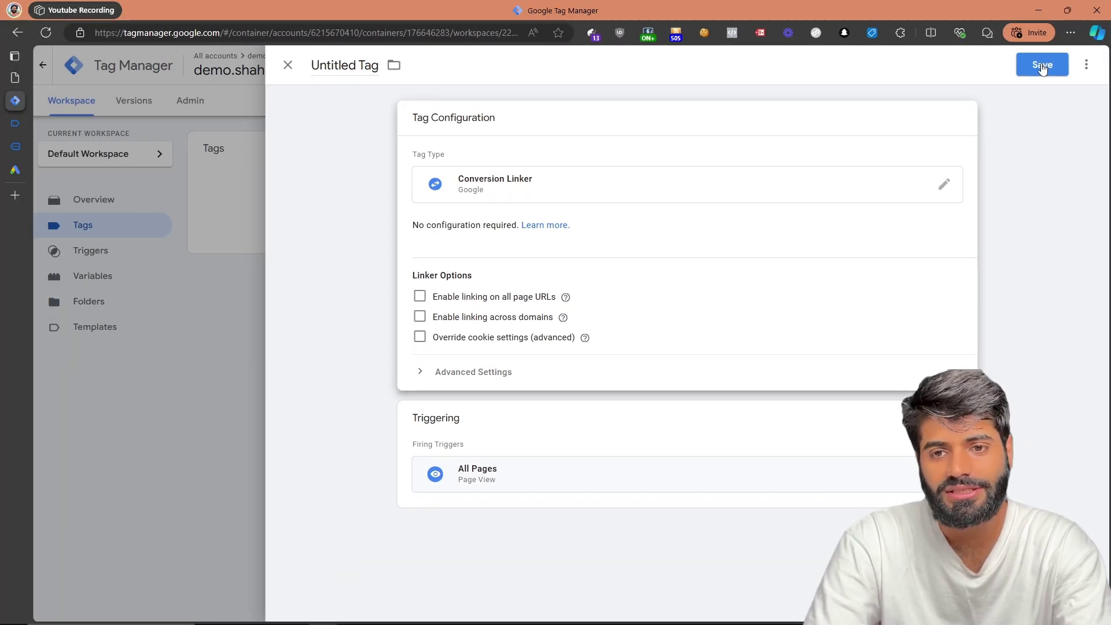
{"action": "left_click", "coordinate": [1042, 65]}
{"action": "key", "text": "Home"}
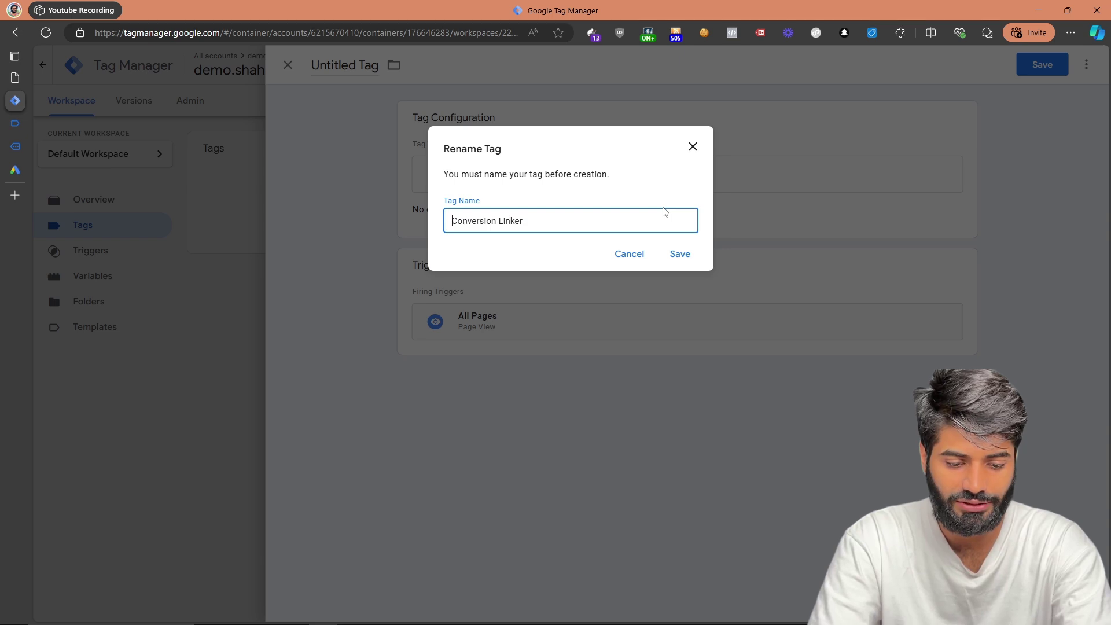
{"action": "type", "text": "Gads"}
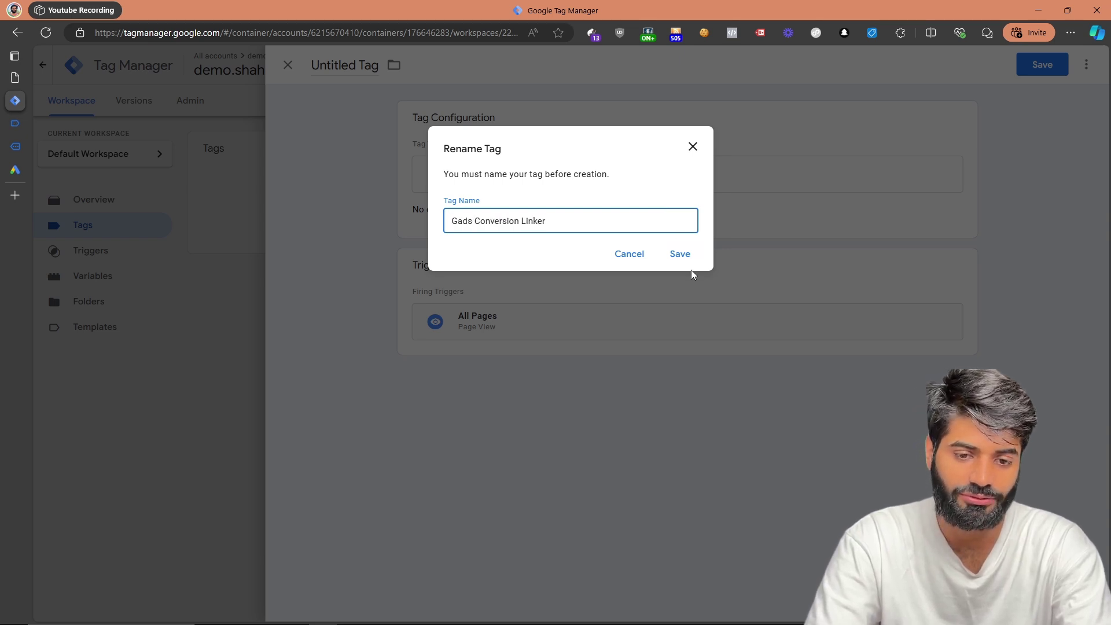
{"action": "left_click", "coordinate": [684, 253]}
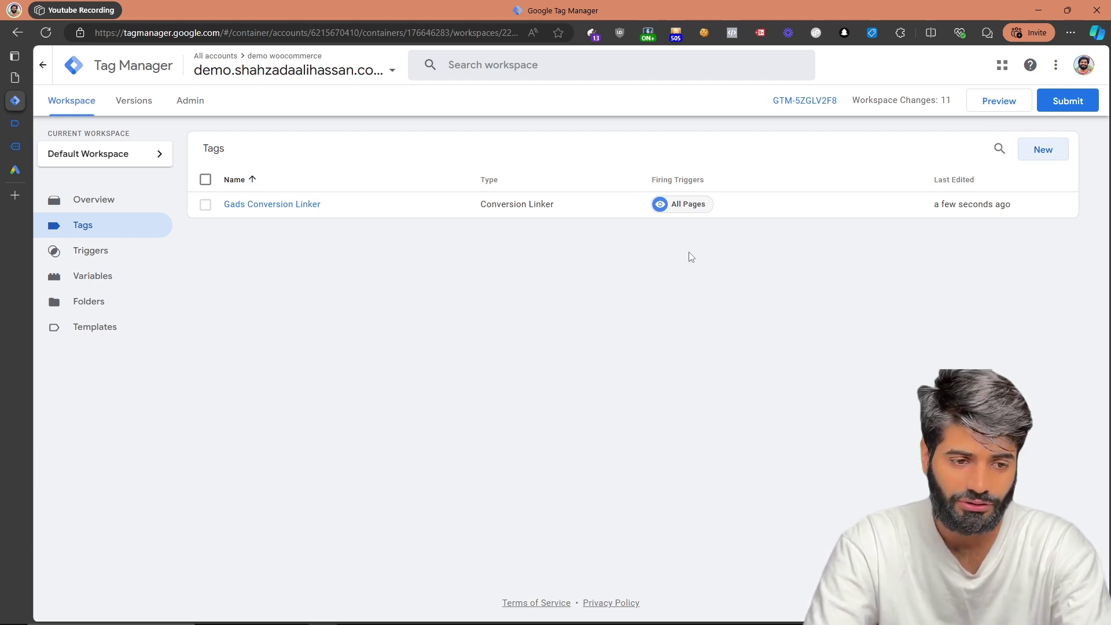
Open the container's triggers, switch to Tag Assistant and copy the add_to_cart event name.
{"action": "left_click", "coordinate": [115, 262]}
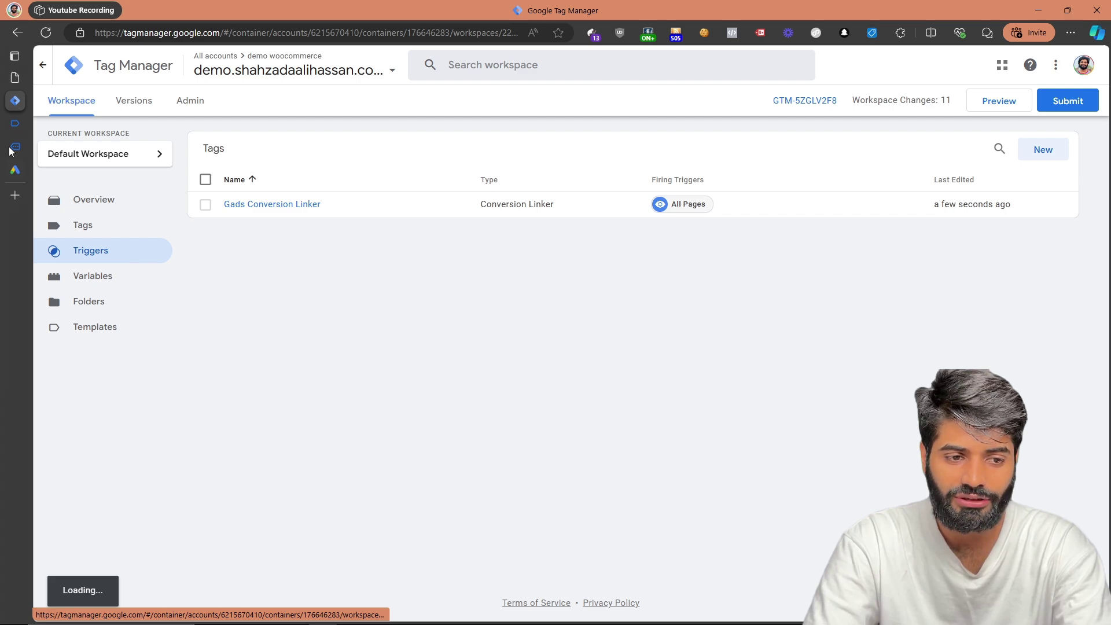
{"action": "left_click", "coordinate": [15, 123]}
{"action": "double_click", "coordinate": [271, 149]}
{"action": "right_click", "coordinate": [267, 153]}
{"action": "left_click", "coordinate": [280, 166]}
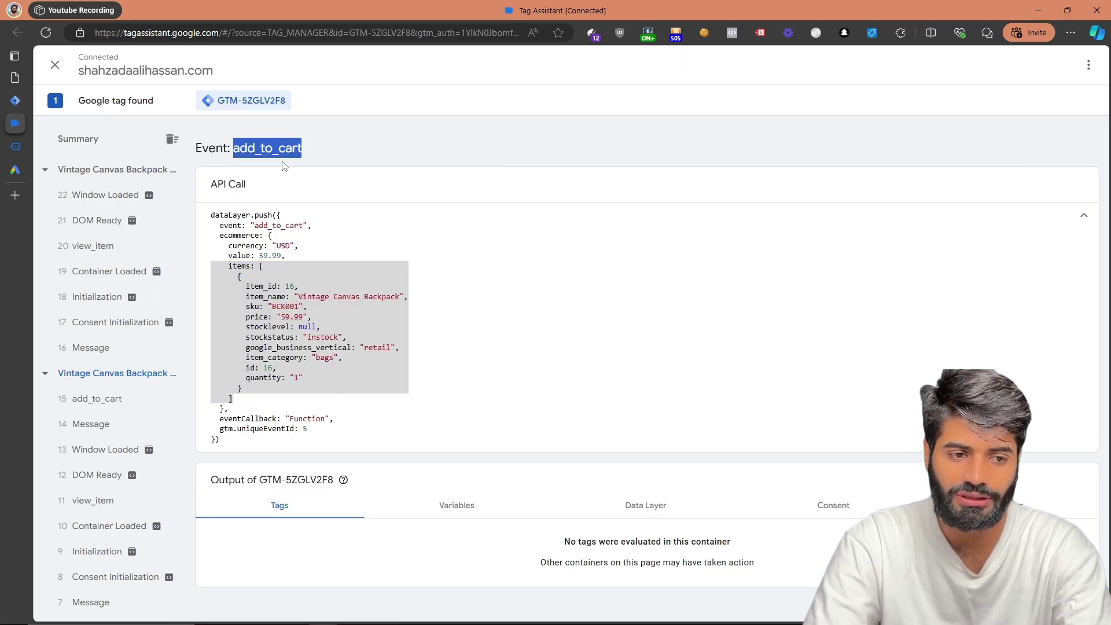
Switch back to Tag Manager and create a Custom Event trigger with the event name add_to_cart.
{"action": "left_click", "coordinate": [15, 100]}
{"action": "left_click", "coordinate": [1044, 150]}
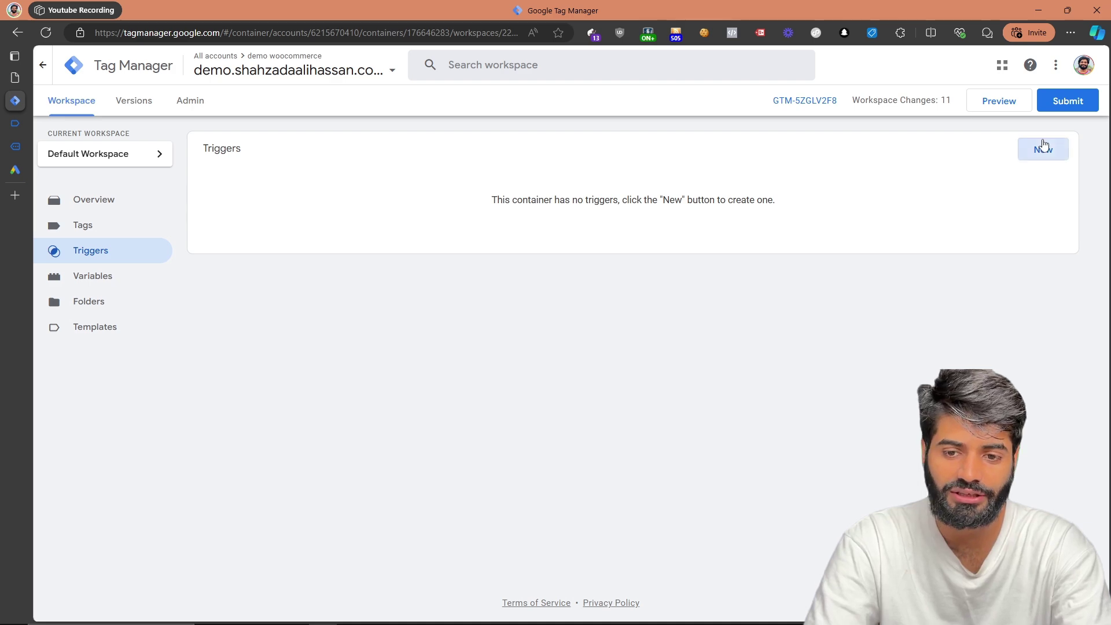
{"action": "left_click", "coordinate": [687, 184]}
{"action": "scroll", "coordinate": [790, 428], "scroll_direction": "down", "scroll_amount": 3}
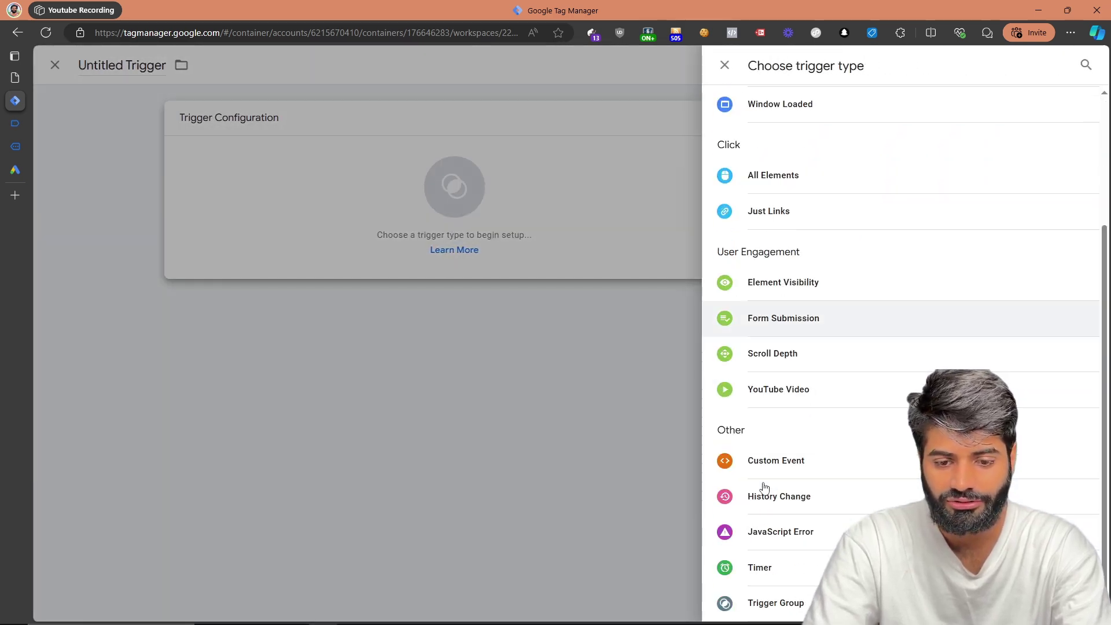
{"action": "left_click", "coordinate": [775, 459]}
{"action": "left_click", "coordinate": [488, 240]}
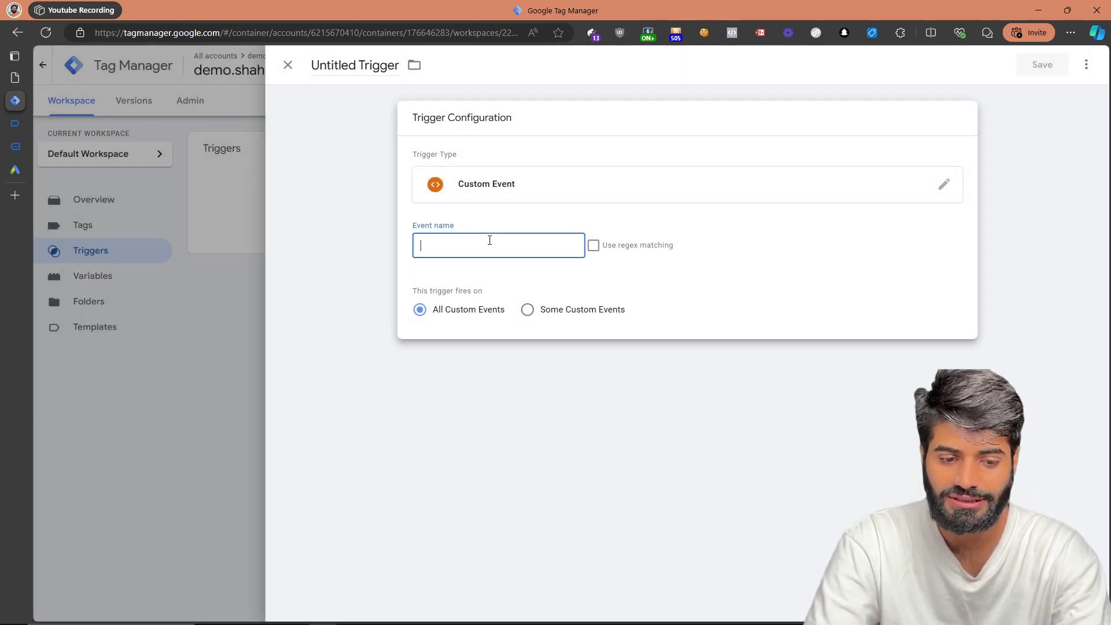
{"action": "type", "text": "add_to_cart"}
Name the trigger "CE add_to_cart" and save it.
{"action": "left_click", "coordinate": [340, 65]}
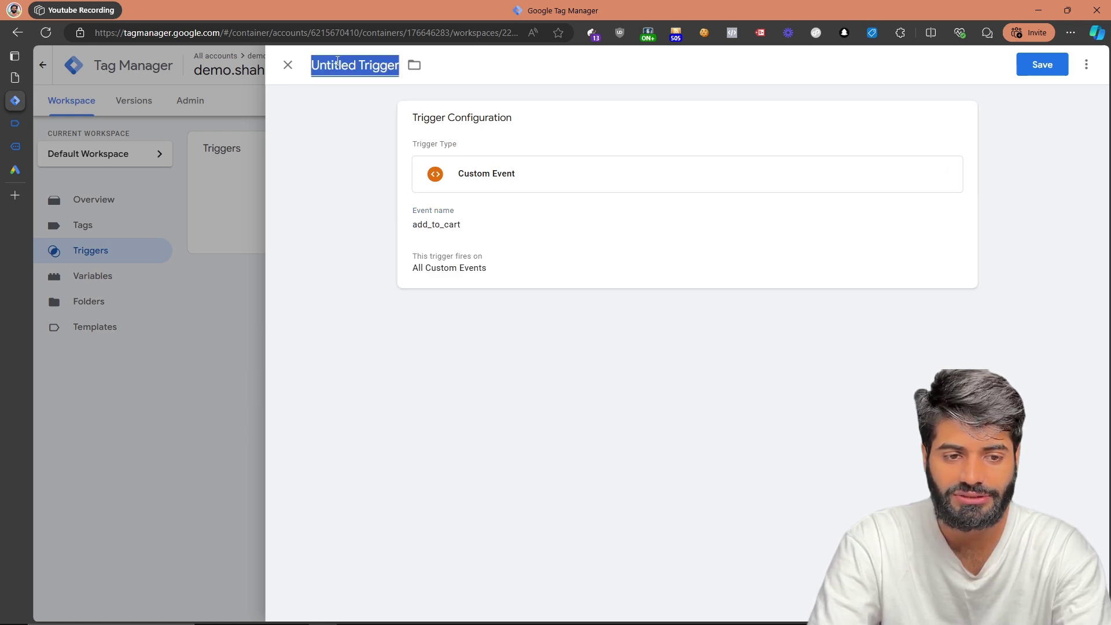
{"action": "type", "text": "CE add_to_cart"}
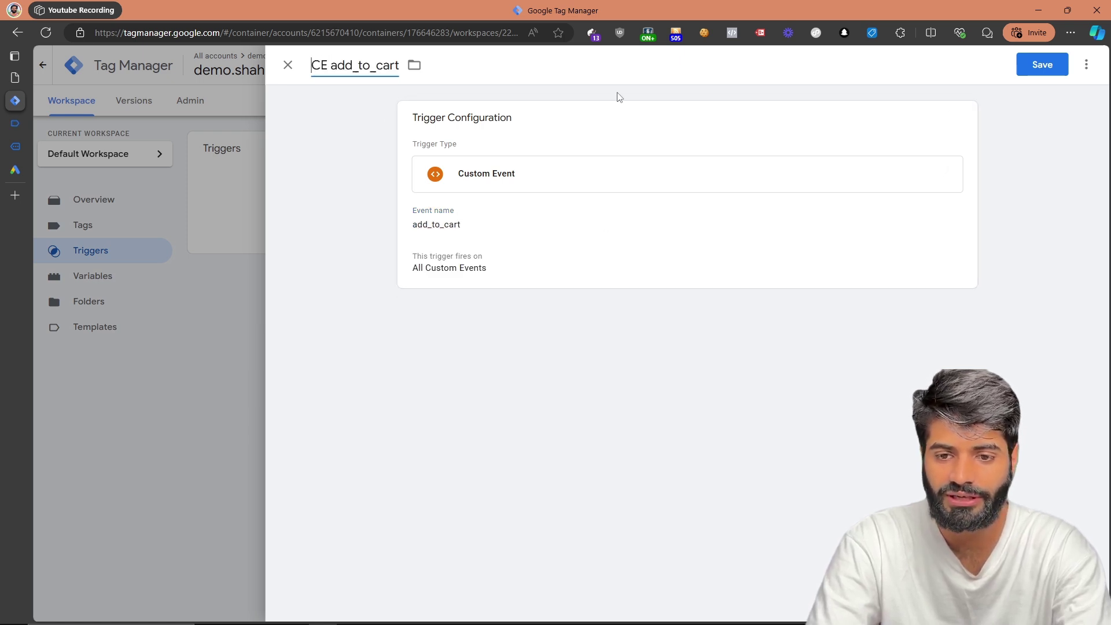
{"action": "left_click", "coordinate": [1042, 68]}
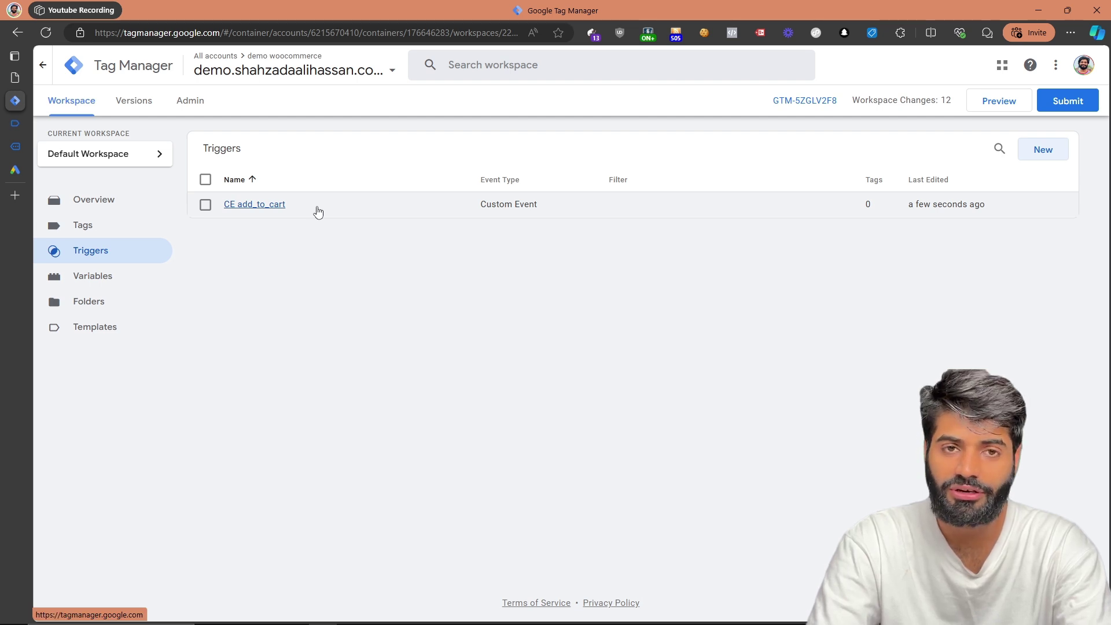
Create a new tag and assign CE add_to_cart as its firing trigger.
{"action": "left_click", "coordinate": [119, 224]}
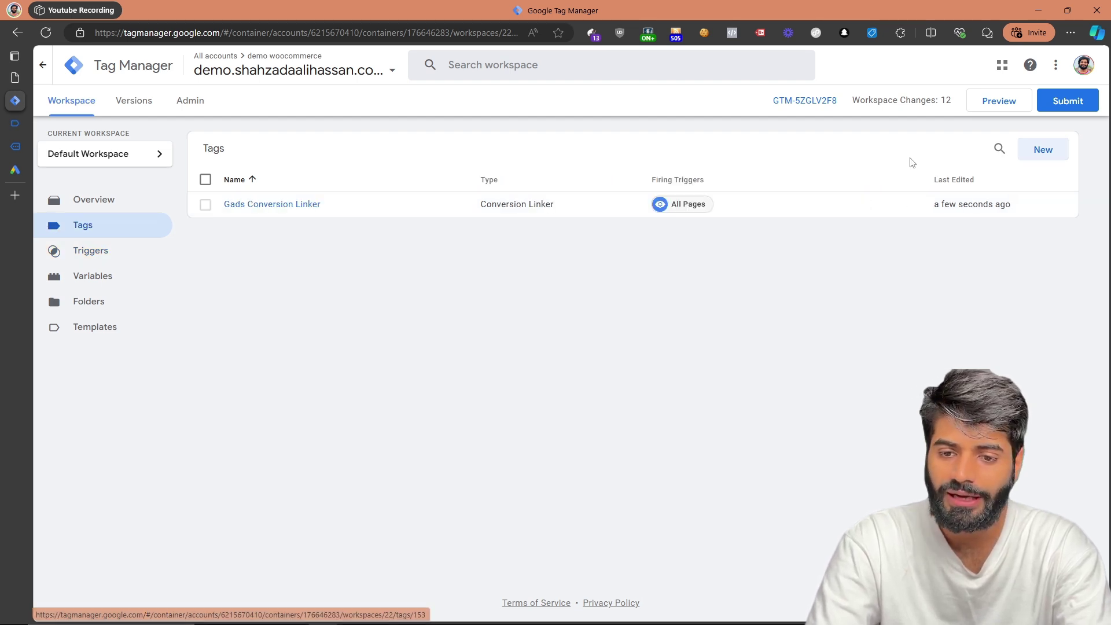
{"action": "left_click", "coordinate": [1042, 150]}
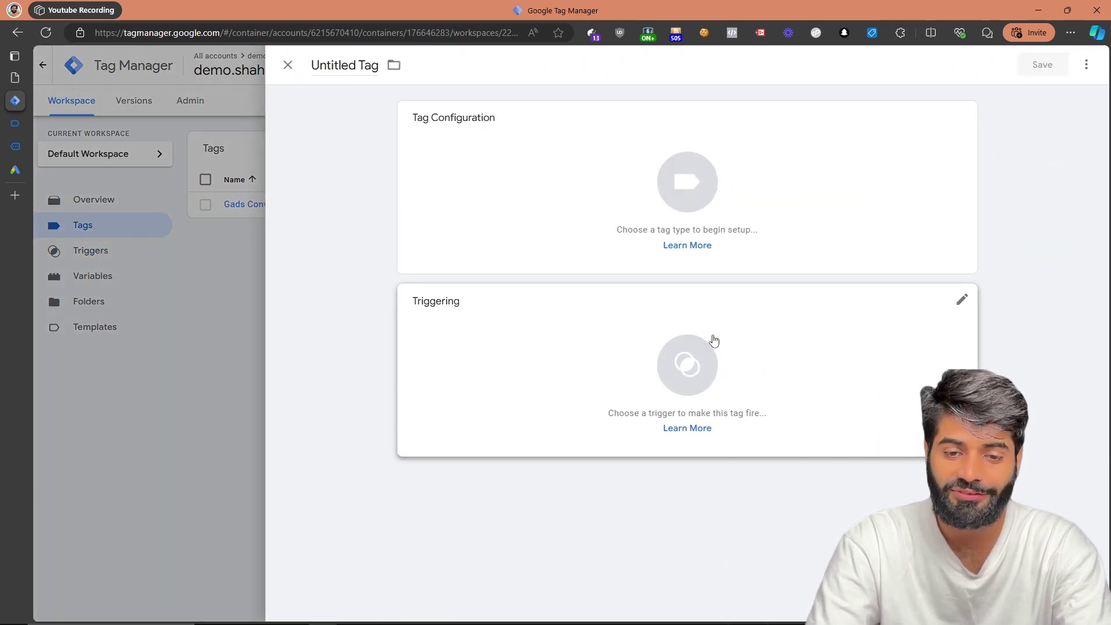
{"action": "left_click", "coordinate": [715, 340]}
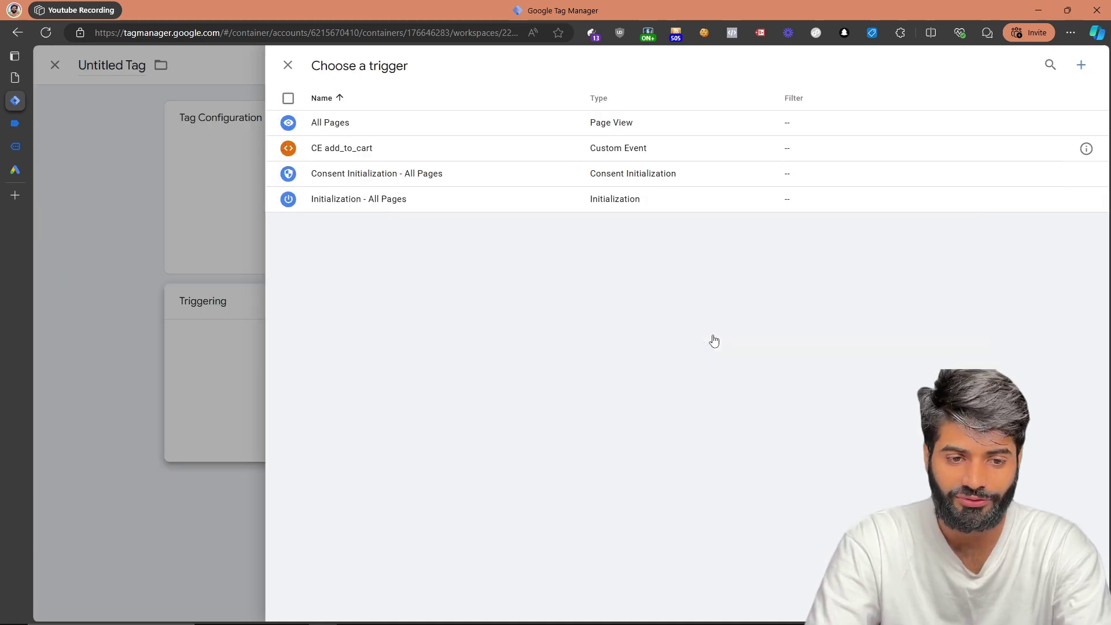
{"action": "left_click", "coordinate": [488, 151]}
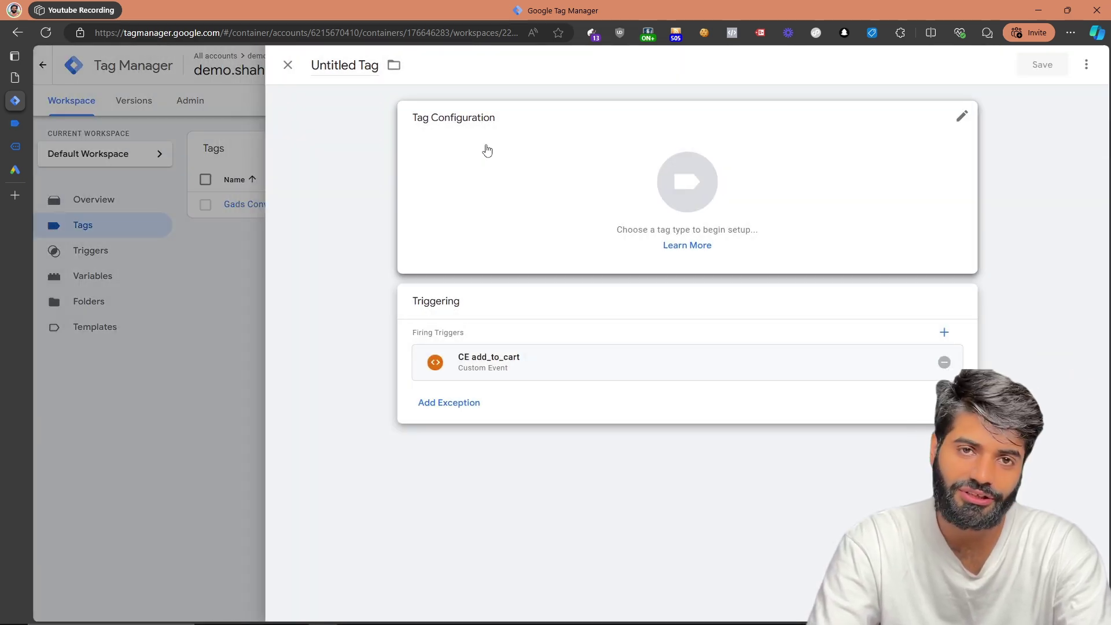
Set the new tag's type to Google Ads Conversion Tracking.
{"action": "left_click", "coordinate": [488, 151]}
{"action": "left_click", "coordinate": [488, 151]}
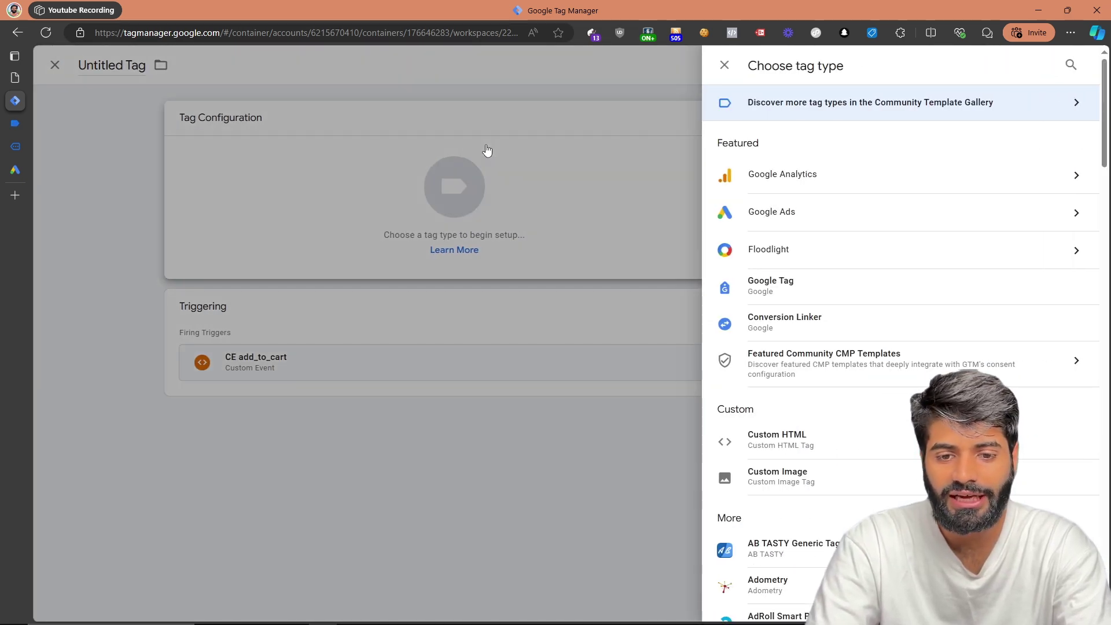
{"action": "left_click", "coordinate": [897, 226]}
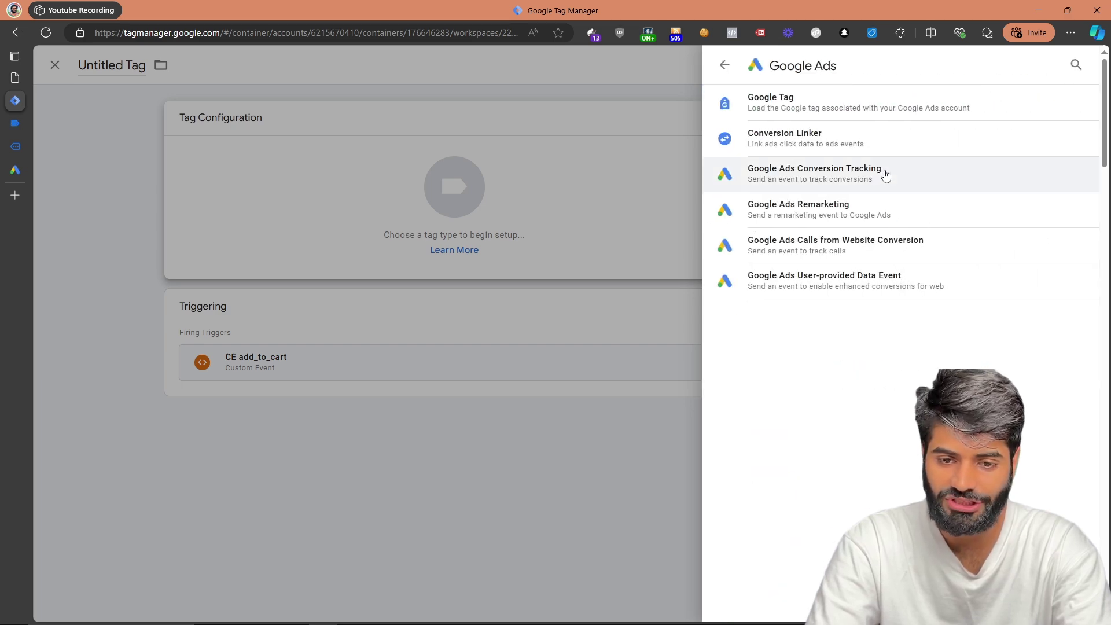
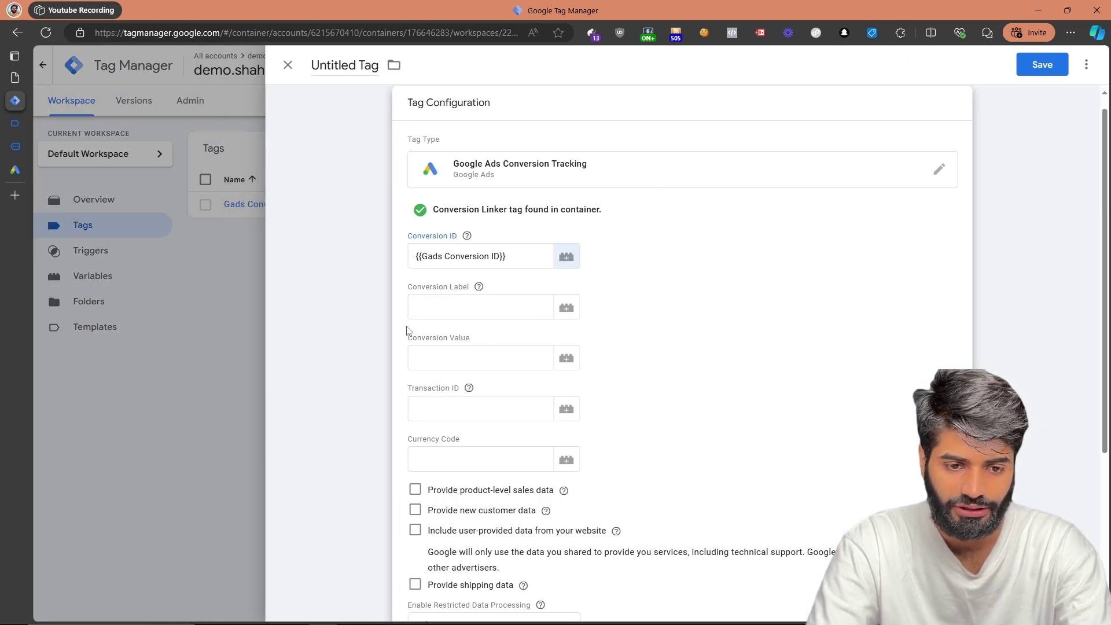
Copy the add_to_cart conversion label from Google Ads and paste it as the value of a new Constant variable in Tag Manager.
{"action": "left_click", "coordinate": [437, 311]}
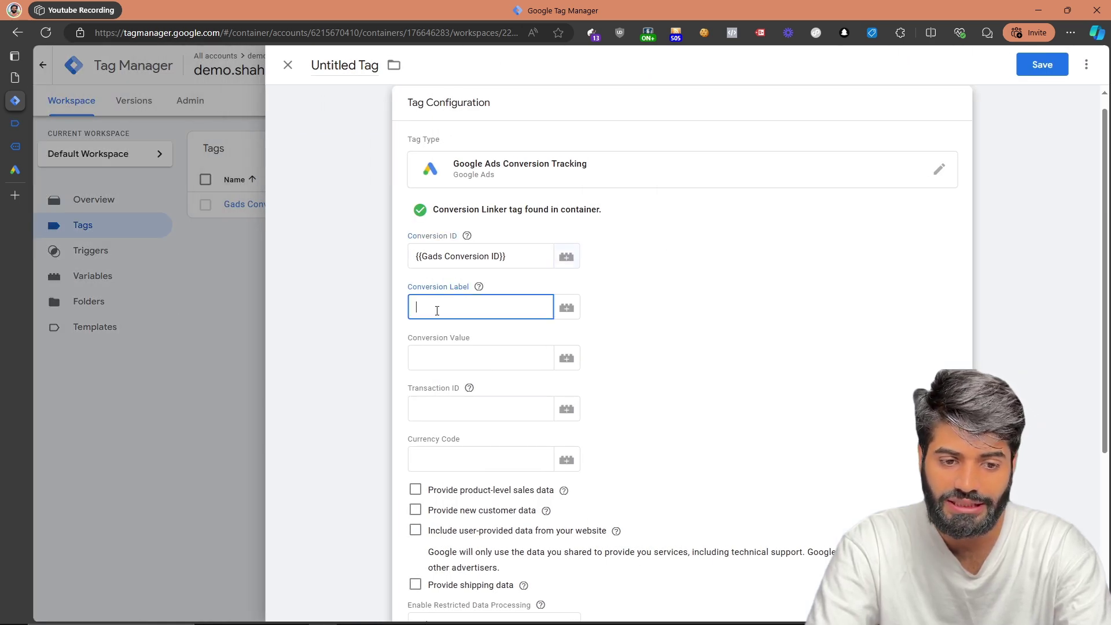
{"action": "left_click", "coordinate": [15, 169]}
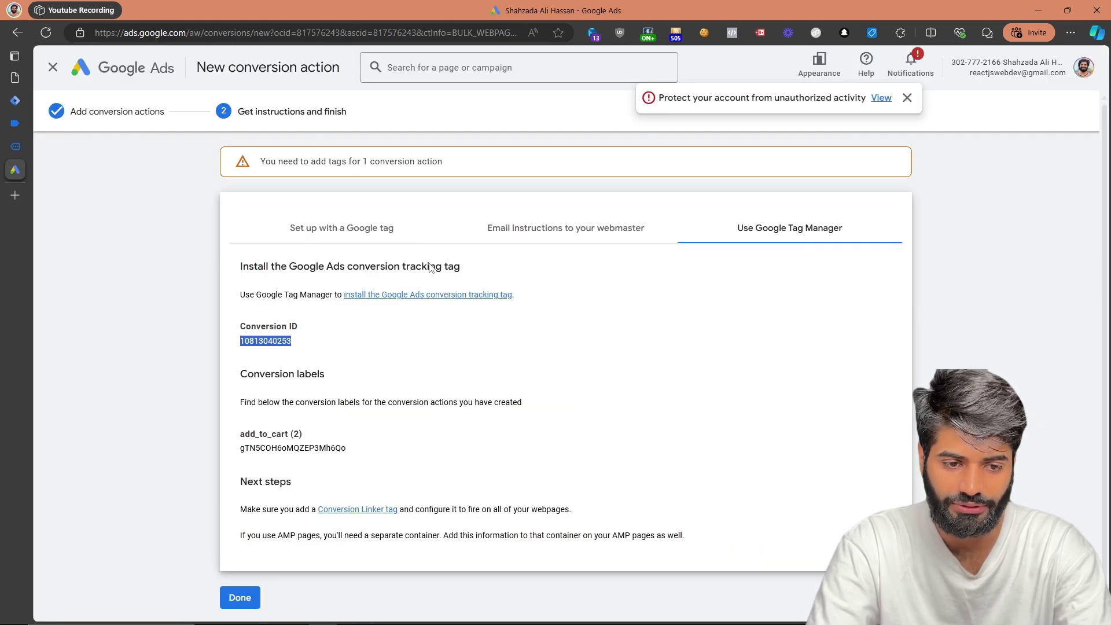
{"action": "double_click", "coordinate": [344, 448]}
{"action": "key", "text": "ctrl+c"}
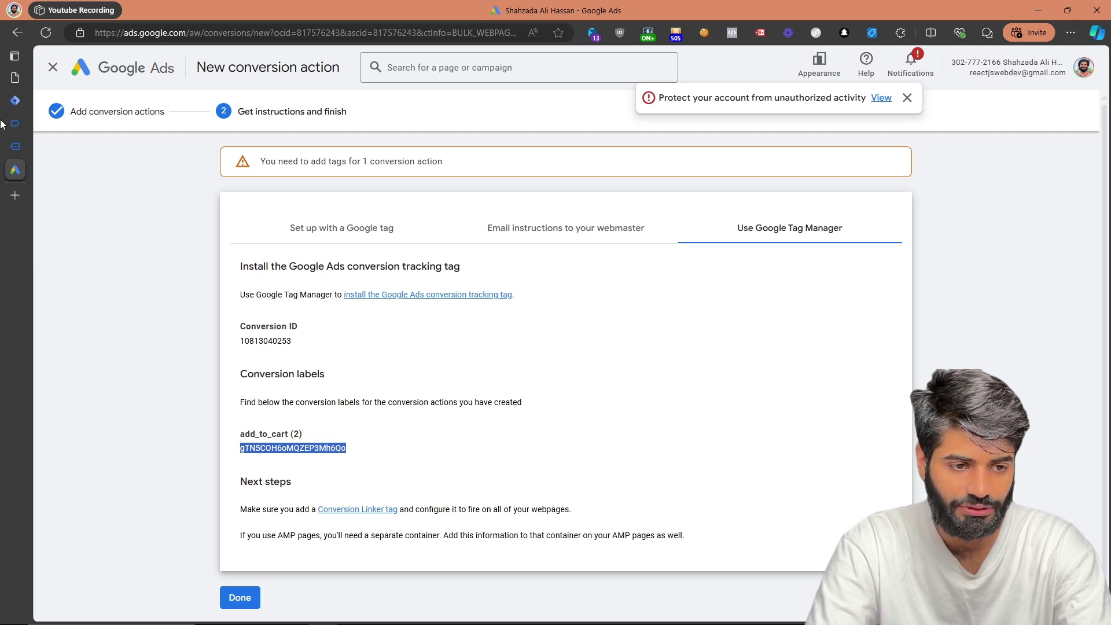
{"action": "left_click", "coordinate": [23, 101]}
{"action": "key", "text": "ctrl+v"}
Name the constant variable "Gads CL add_to_cart" and save it as the tag's Conversion Label.
{"action": "left_click", "coordinate": [354, 65]}
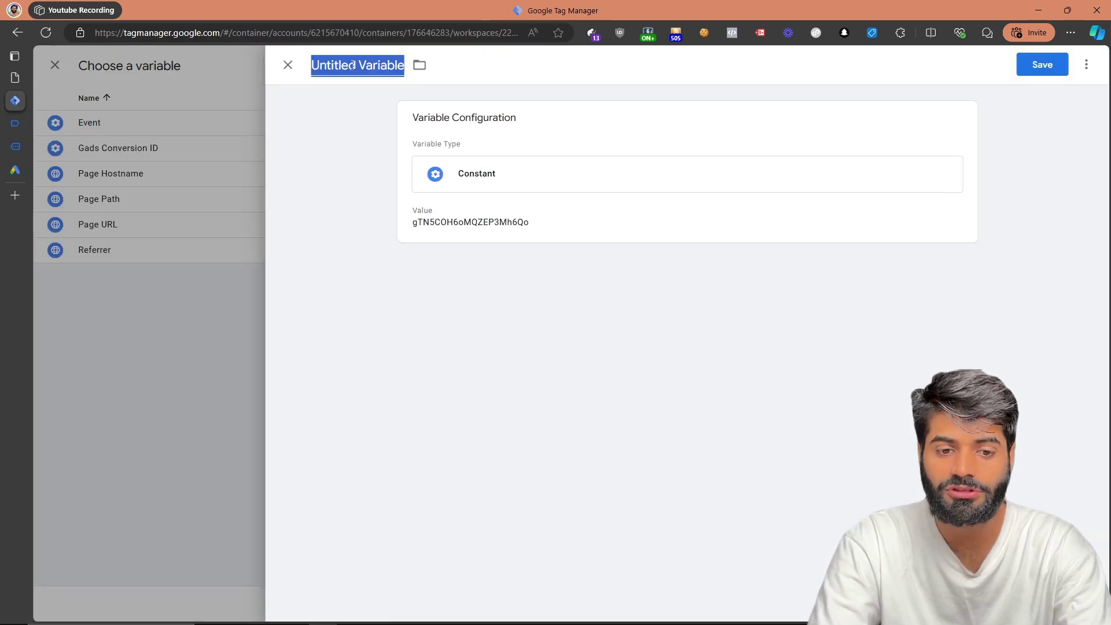
{"action": "type", "text": "Gads"}
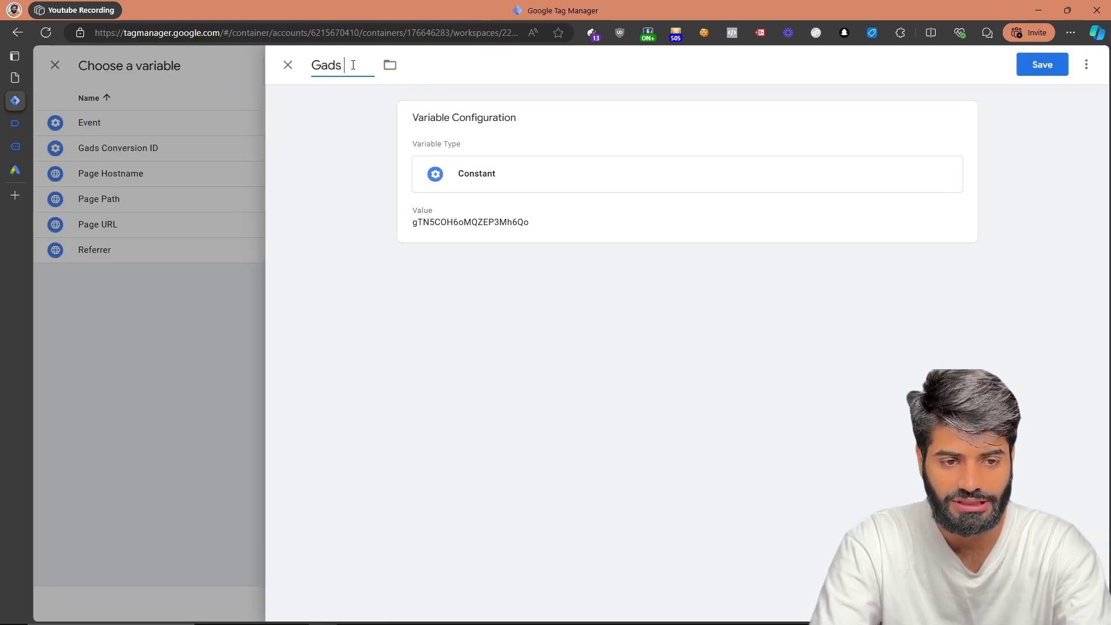
{"action": "type", "text": " CL Add"}
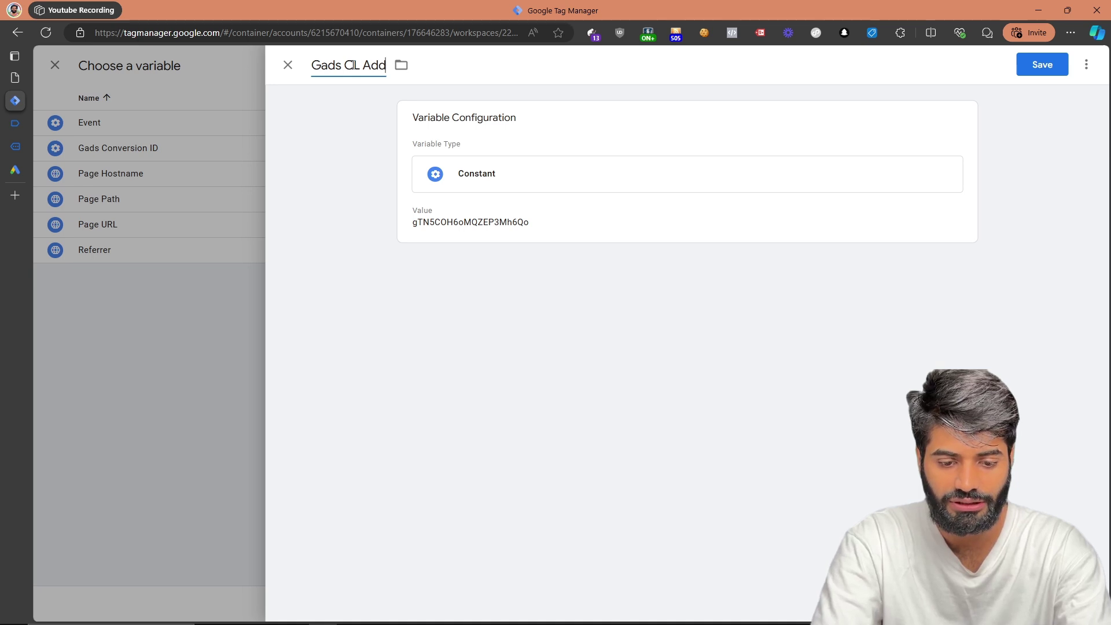
{"action": "type", "text": "dd_to_cart"}
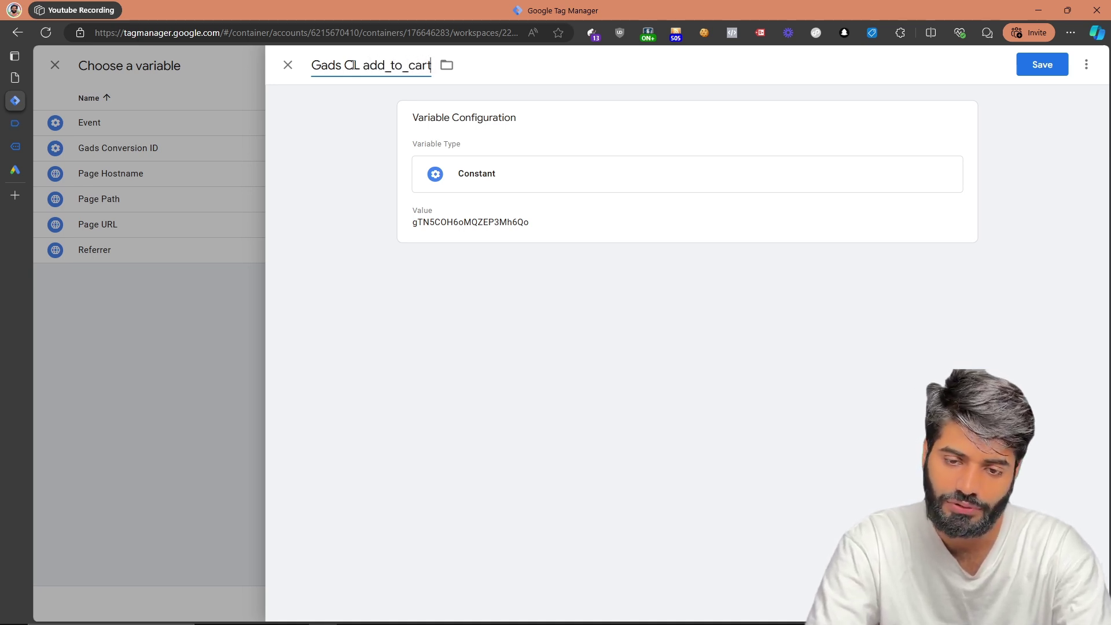
{"action": "left_click", "coordinate": [1042, 69]}
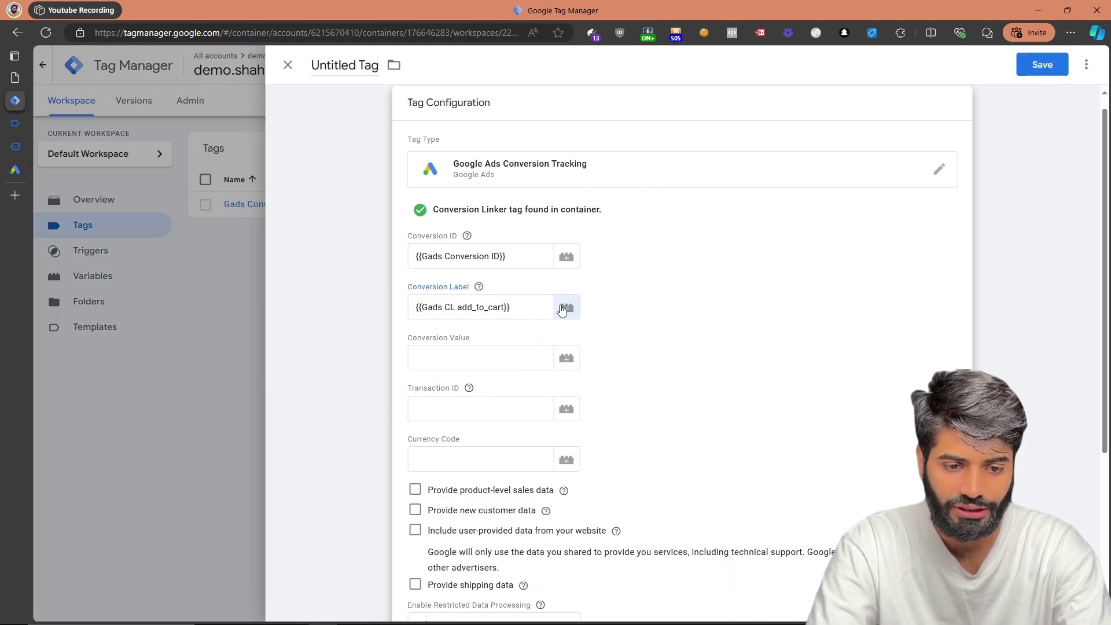
Move Tag Assistant into its own window and arrange it side by side with the Tag Manager window.
{"action": "scroll", "coordinate": [548, 316], "scroll_direction": "down", "scroll_amount": 1}
{"action": "left_click", "coordinate": [467, 336]}
{"action": "key", "text": "super+Left"}
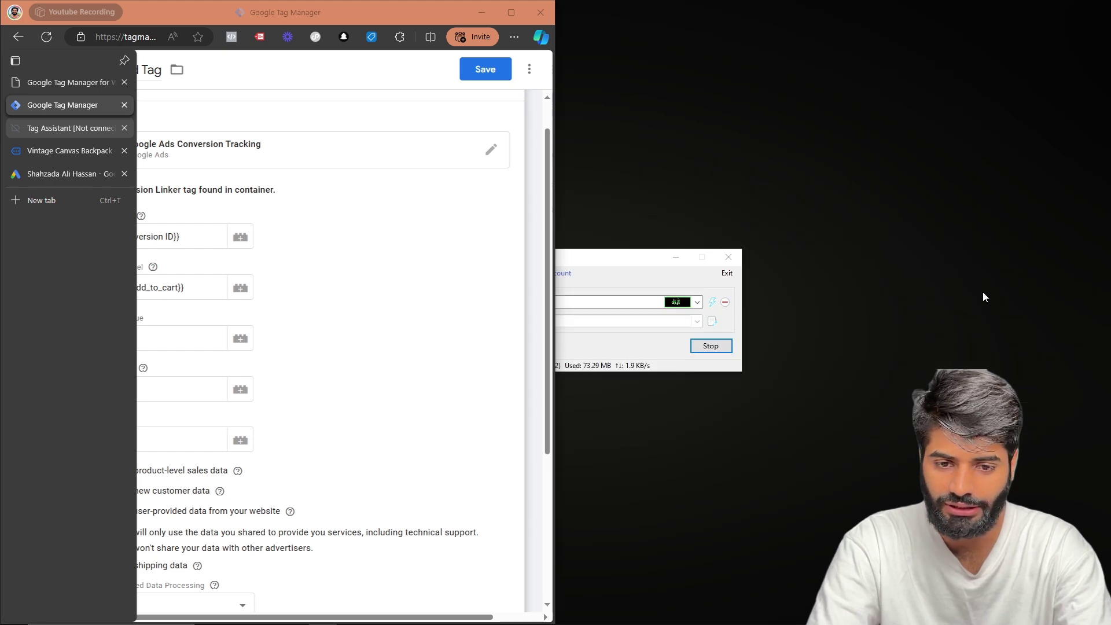
{"action": "left_click_drag", "start_coordinate": [69, 128], "coordinate": [792, 250]}
{"action": "left_click", "coordinate": [870, 312]}
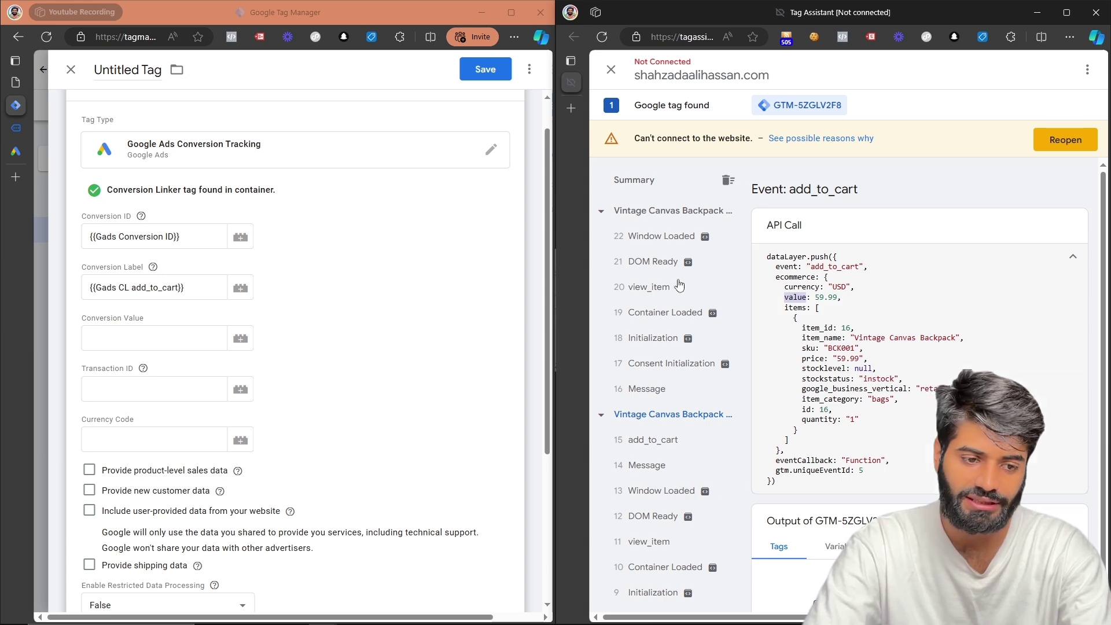
Create a new Data Layer Variable for the tag's Conversion Value.
{"action": "left_click", "coordinate": [237, 345]}
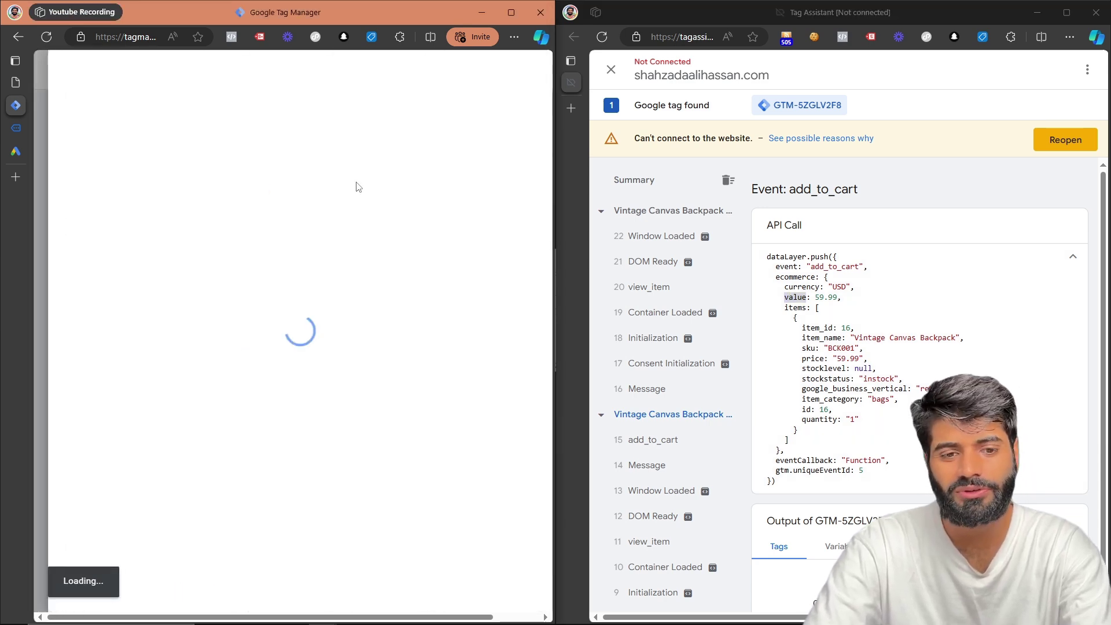
{"action": "left_click", "coordinate": [530, 70]}
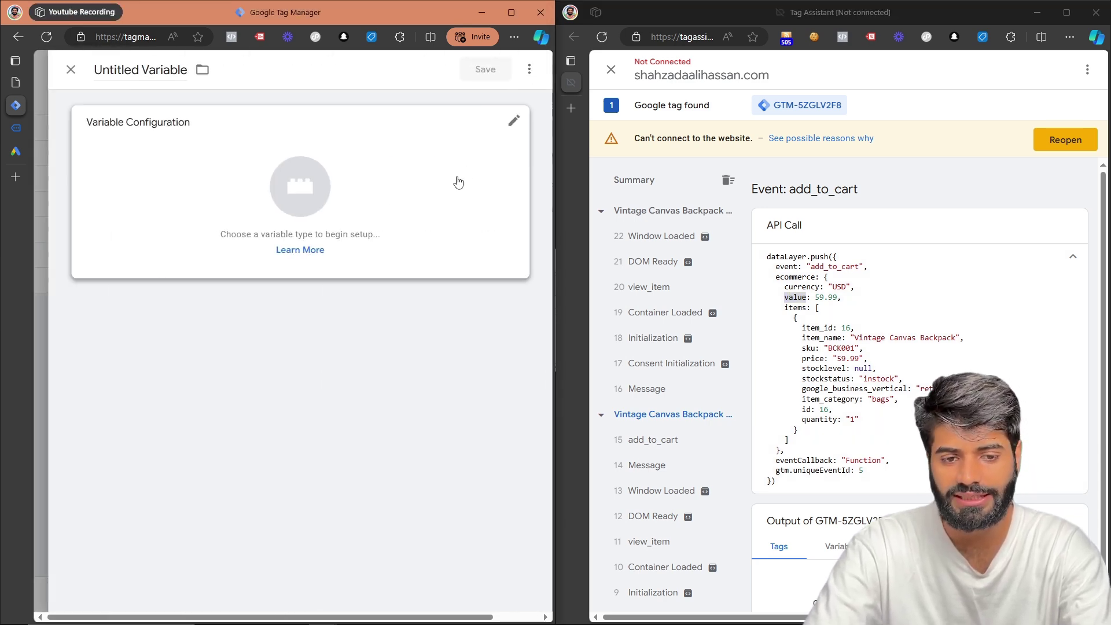
{"action": "left_click", "coordinate": [458, 182]}
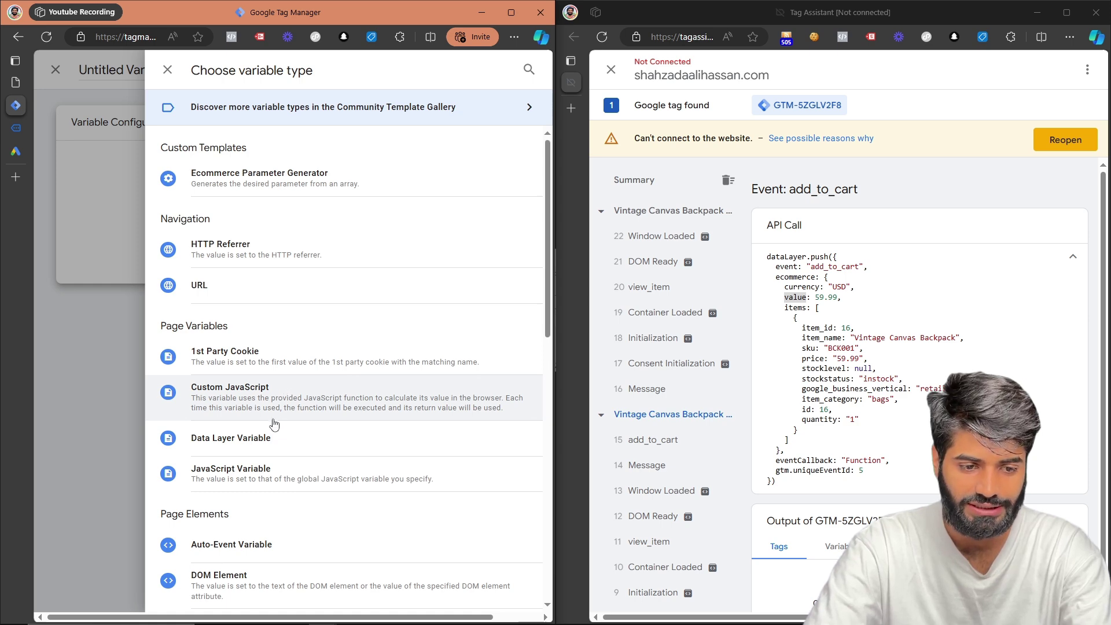
{"action": "left_click", "coordinate": [275, 438]}
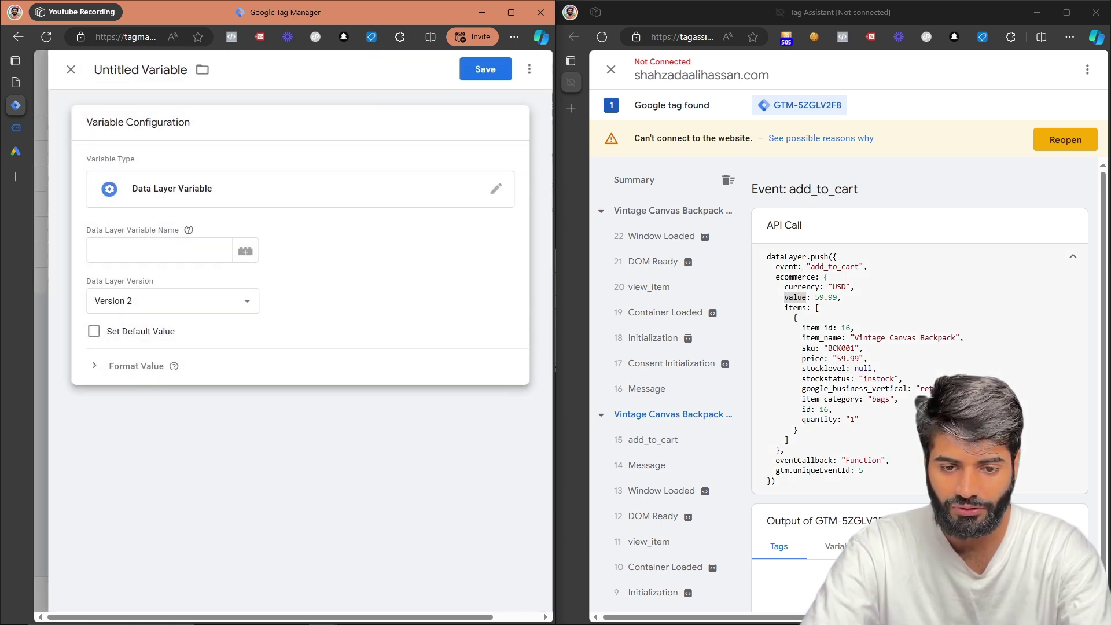
Set the Data Layer Variable Name to ecommerce.value, copying both key names from the add_to_cart API call in Tag Assistant.
{"action": "double_click", "coordinate": [801, 276]}
{"action": "key", "text": "ctrl+c"}
{"action": "left_click", "coordinate": [166, 252]}
{"action": "key", "text": "ctrl+v"}
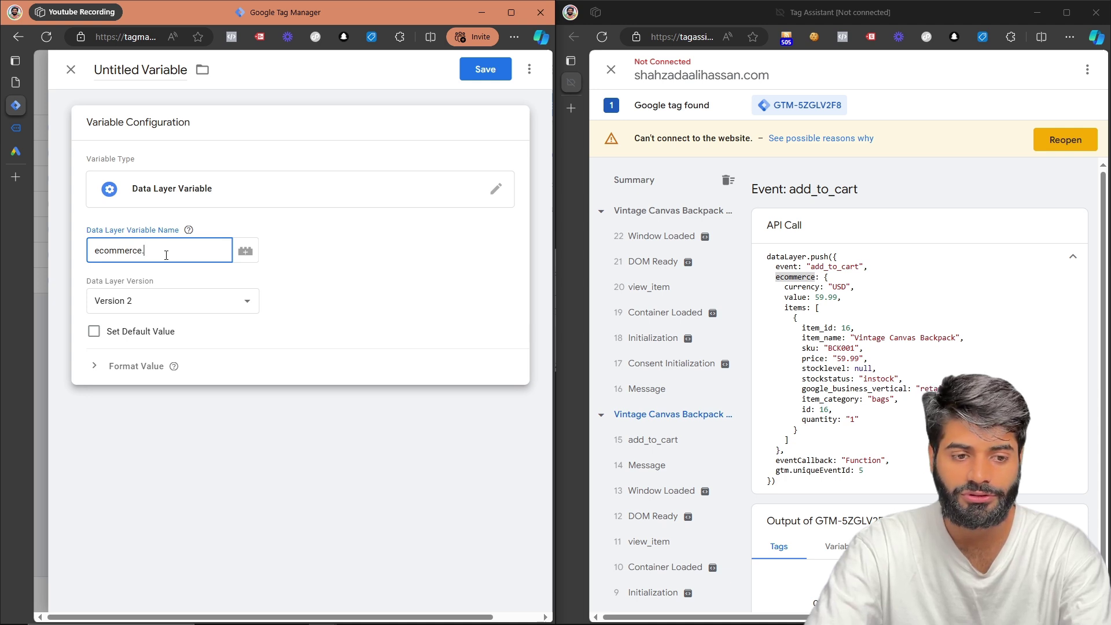
{"action": "double_click", "coordinate": [795, 296]}
{"action": "key", "text": "ctrl+c"}
{"action": "left_click", "coordinate": [195, 257]}
{"action": "key", "text": "ctrl+v"}
Name the variable "DLV ecommerce.value" and save it as the tag's Conversion Value.
{"action": "key", "text": "ctrl+a"}
{"action": "key", "text": "ctrl+c"}
{"action": "left_click", "coordinate": [136, 77]}
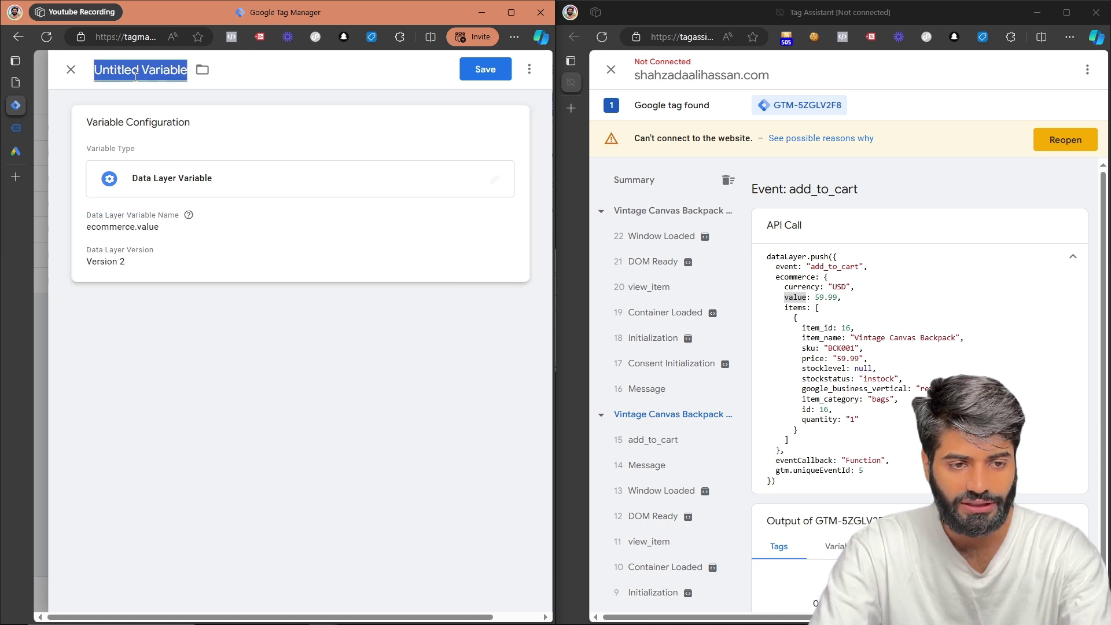
{"action": "type", "text": "D:V"}
{"action": "key", "text": "ctrl+v"}
{"action": "key", "text": "Delete"}
{"action": "key", "text": "Delete"}
{"action": "type", "text": "DL"}
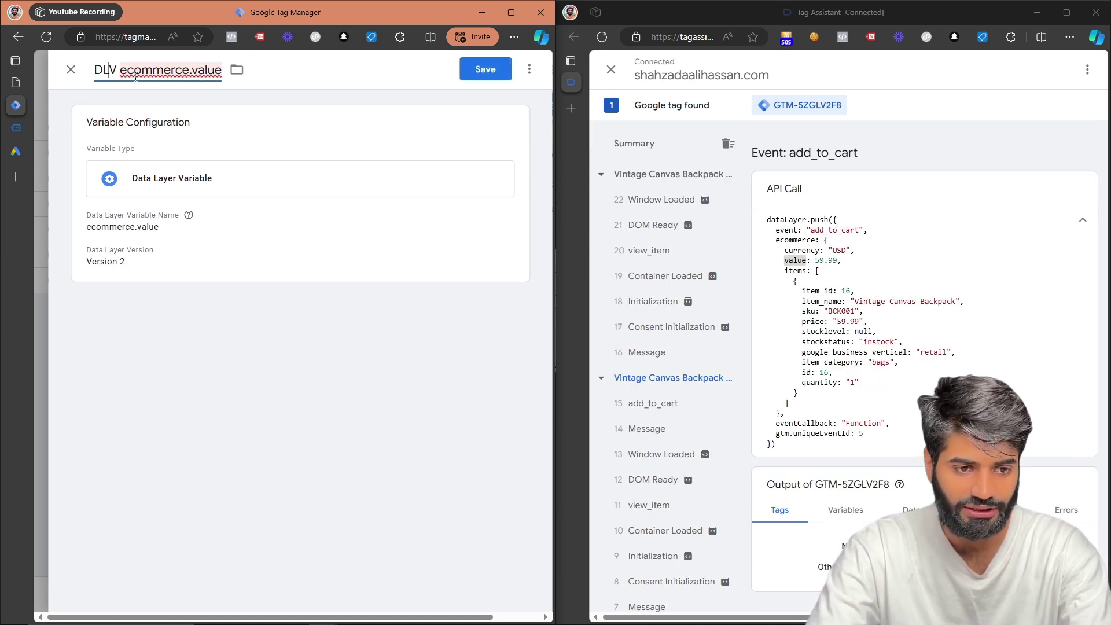
{"action": "left_click", "coordinate": [499, 70]}
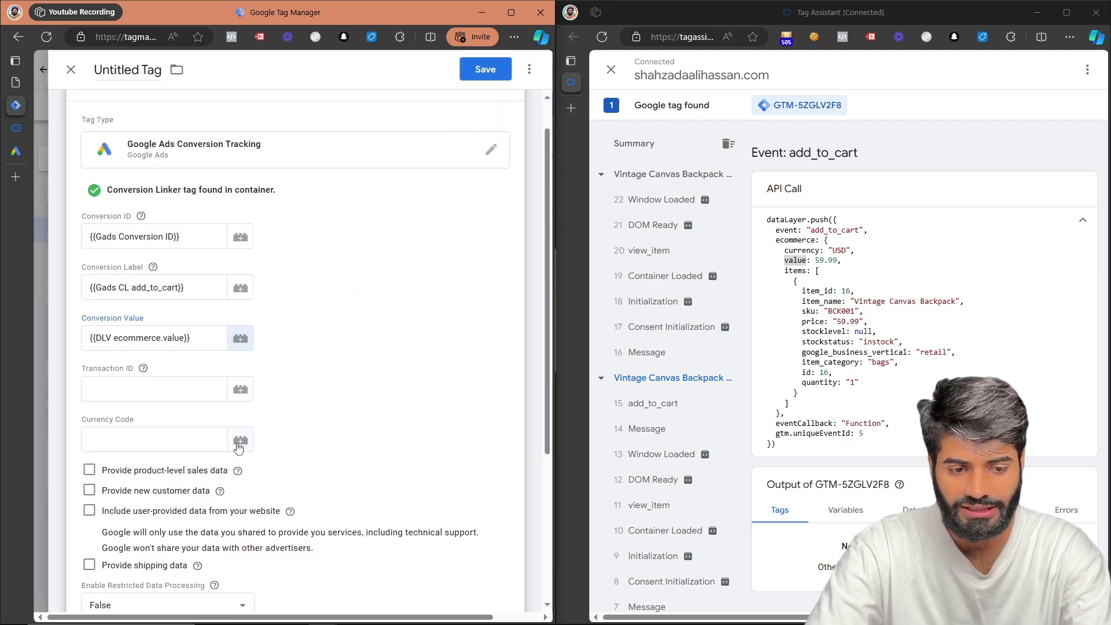
Create a Data Layer Variable for the tag's Currency Code with the Data Layer Variable Name ecommerce.currency.
{"action": "left_click", "coordinate": [241, 440]}
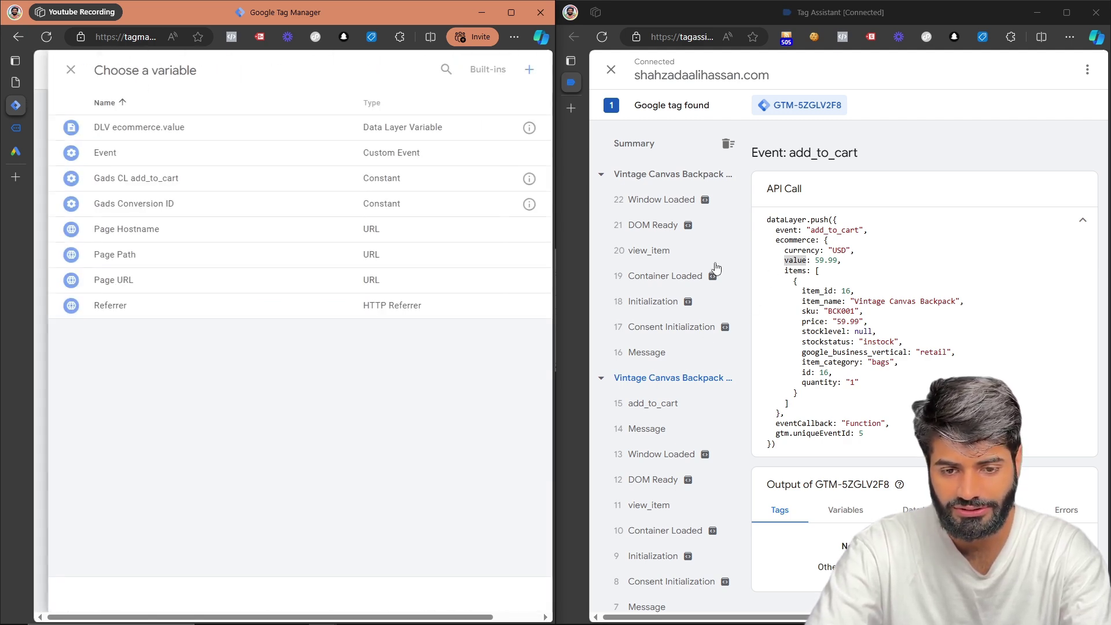
{"action": "left_click", "coordinate": [530, 70]}
{"action": "left_click", "coordinate": [330, 173]}
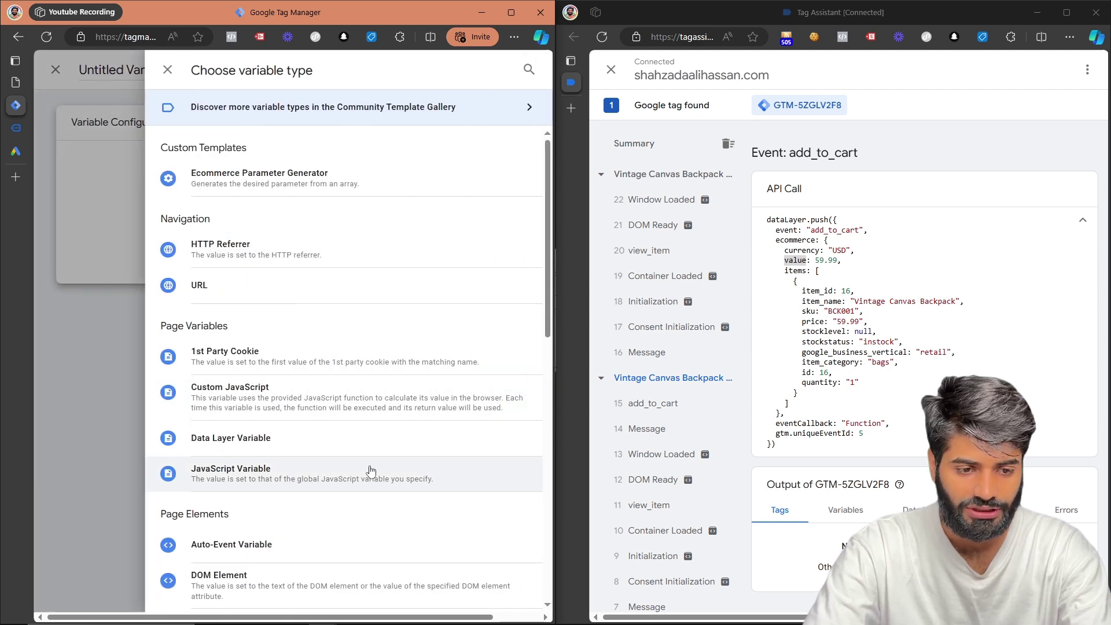
{"action": "left_click", "coordinate": [325, 439]}
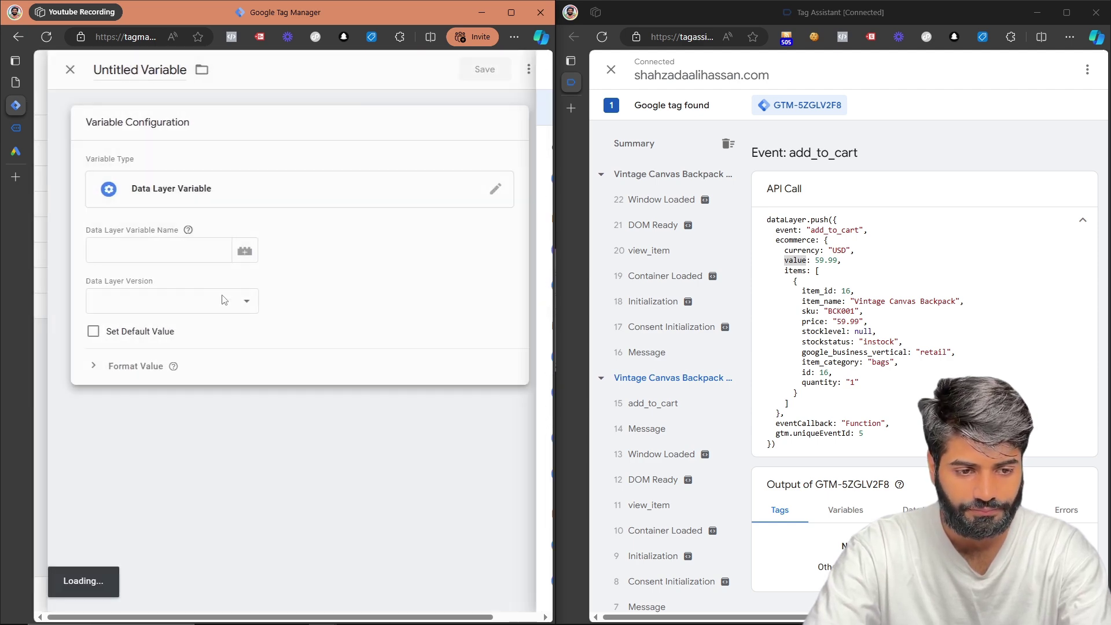
{"action": "left_click", "coordinate": [167, 250]}
{"action": "key", "text": "ctrl+v"}
{"action": "key", "text": "BackSpace"}
{"action": "key", "text": "BackSpace"}
{"action": "key", "text": "BackSpace"}
{"action": "key", "text": "BackSpace"}
{"action": "key", "text": "BackSpace"}
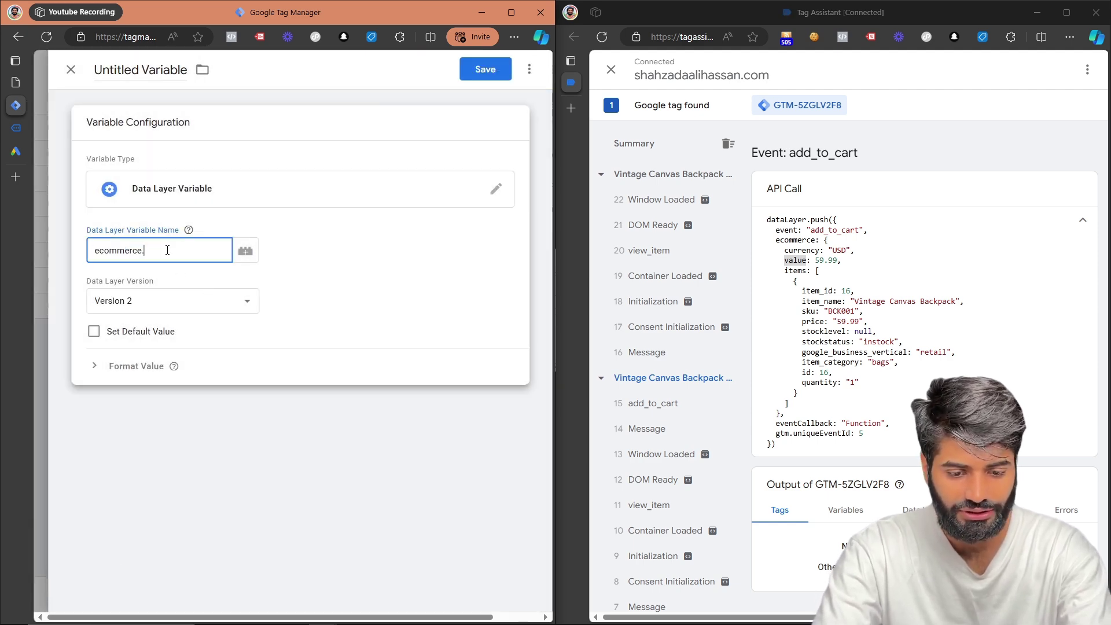
Name the variable "DLV ecommerce.currency" and save it as the tag's Currency Code.
{"action": "key", "text": "ctrl+a"}
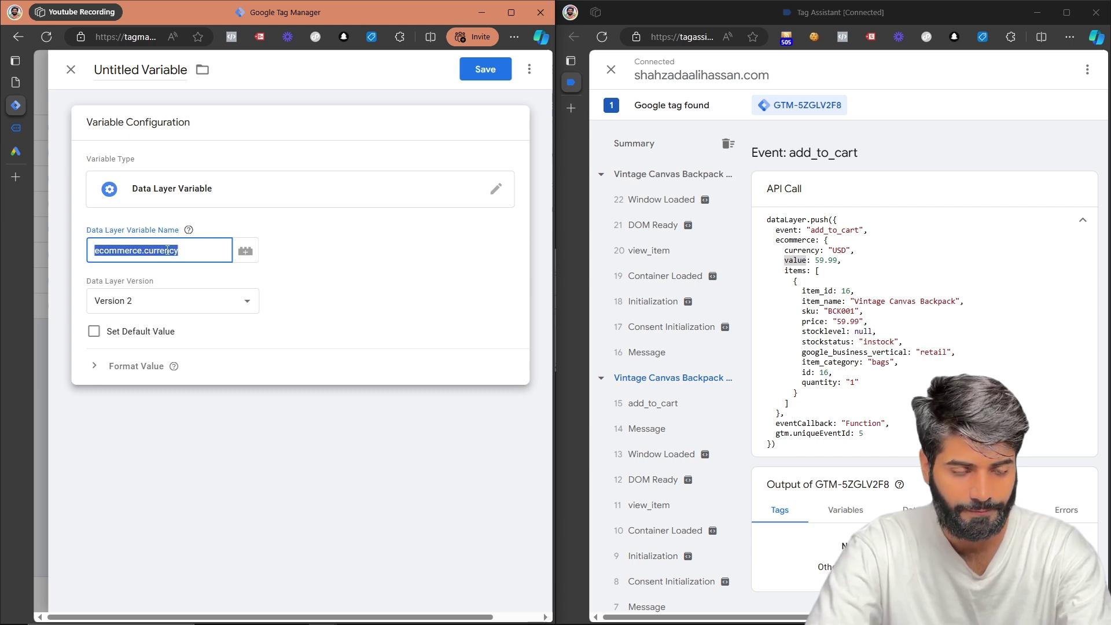
{"action": "left_click", "coordinate": [161, 73]}
{"action": "type", "text": "DLV"}
{"action": "key", "text": "ctrl+v"}
{"action": "left_click", "coordinate": [477, 70]}
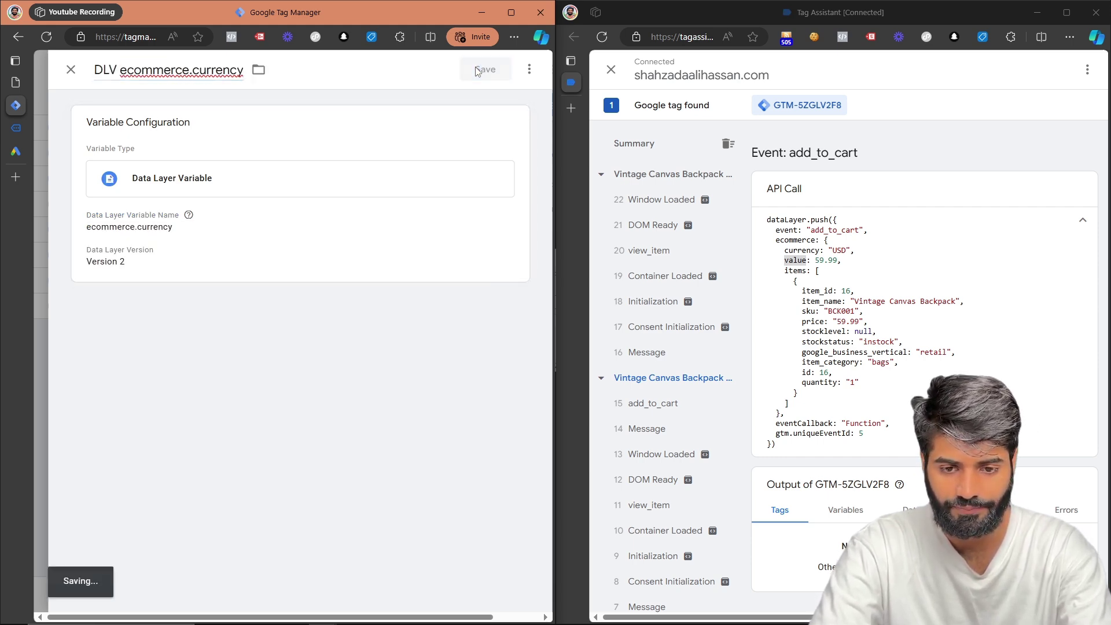
Enable product-level sales data for the conversion tag and set its Data Source to Data Layer.
{"action": "scroll", "coordinate": [153, 284], "scroll_direction": "down", "scroll_amount": 2}
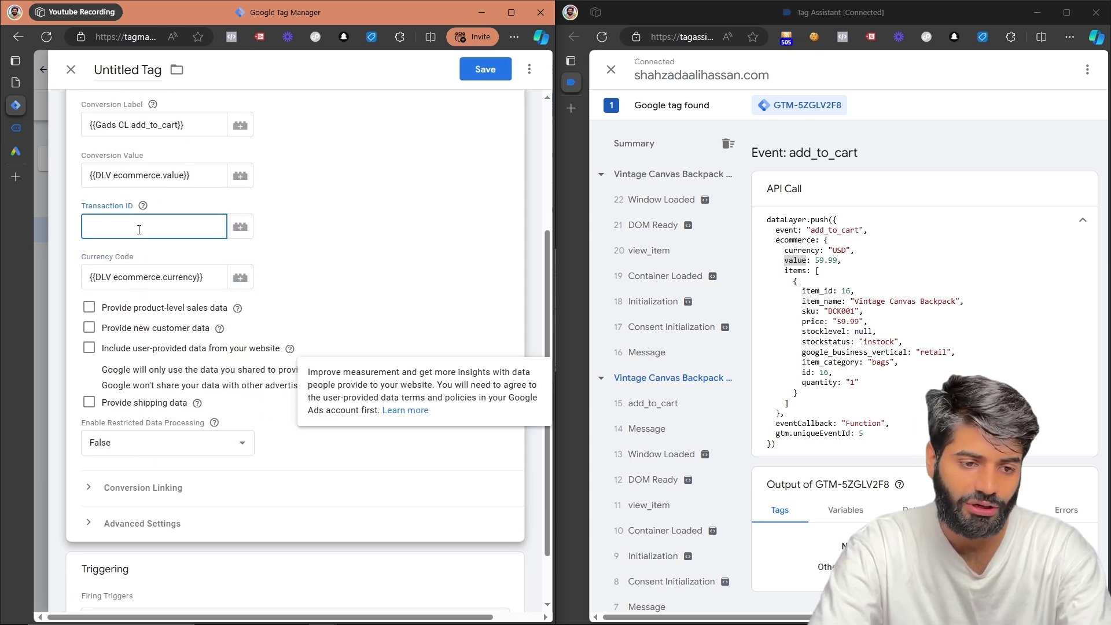
{"action": "left_click", "coordinate": [89, 308]}
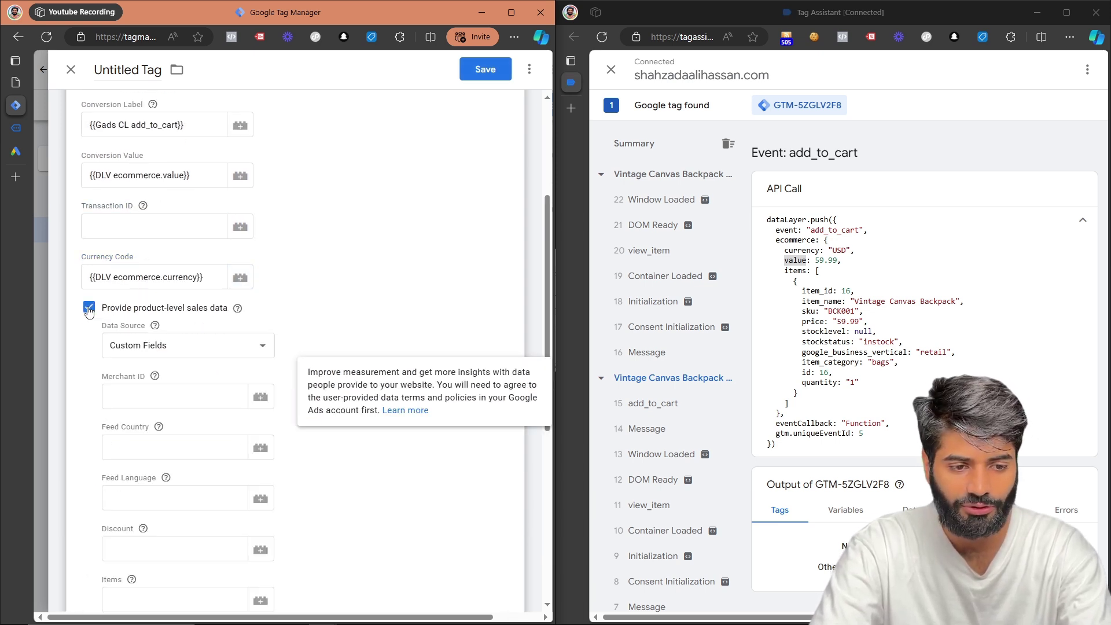
{"action": "scroll", "coordinate": [171, 359], "scroll_direction": "down", "scroll_amount": 1}
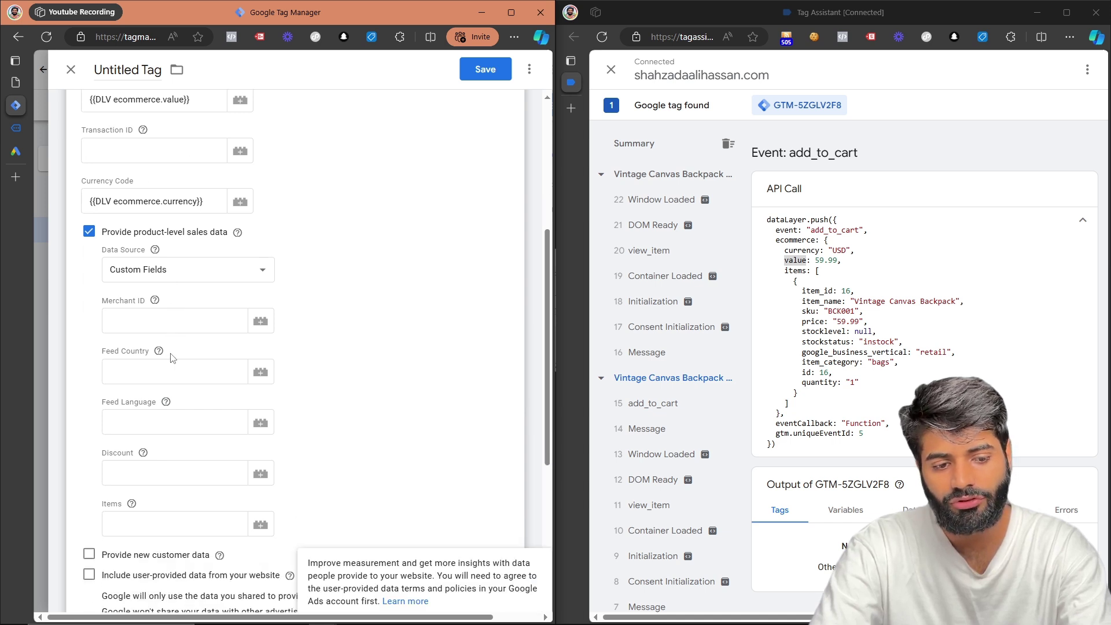
{"action": "left_click", "coordinate": [174, 523]}
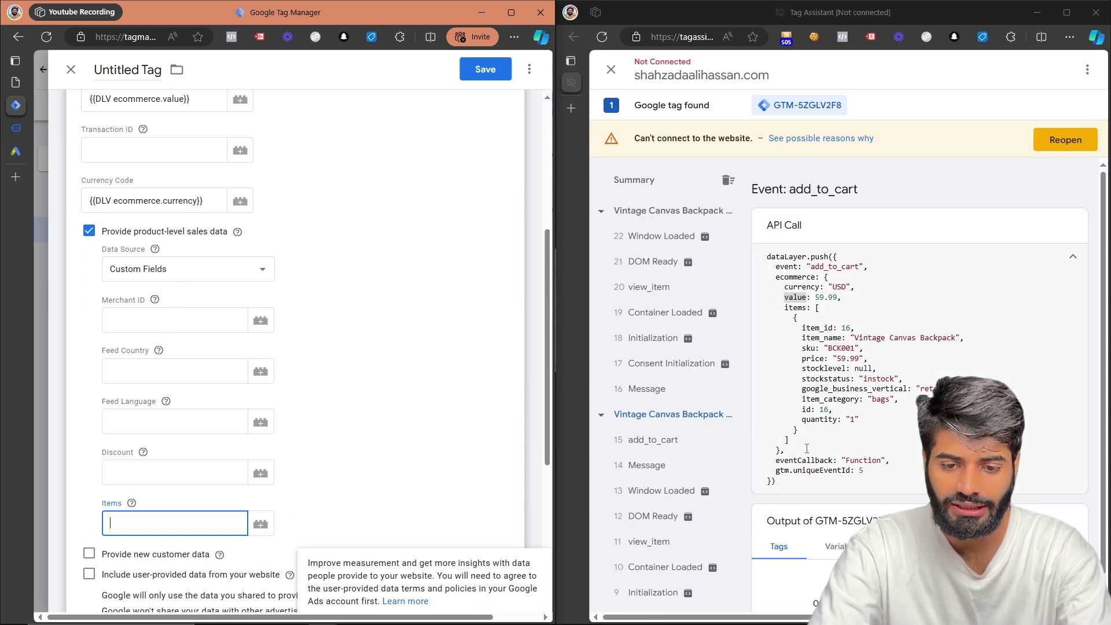
{"action": "left_click_drag", "start_coordinate": [802, 442], "coordinate": [740, 304]}
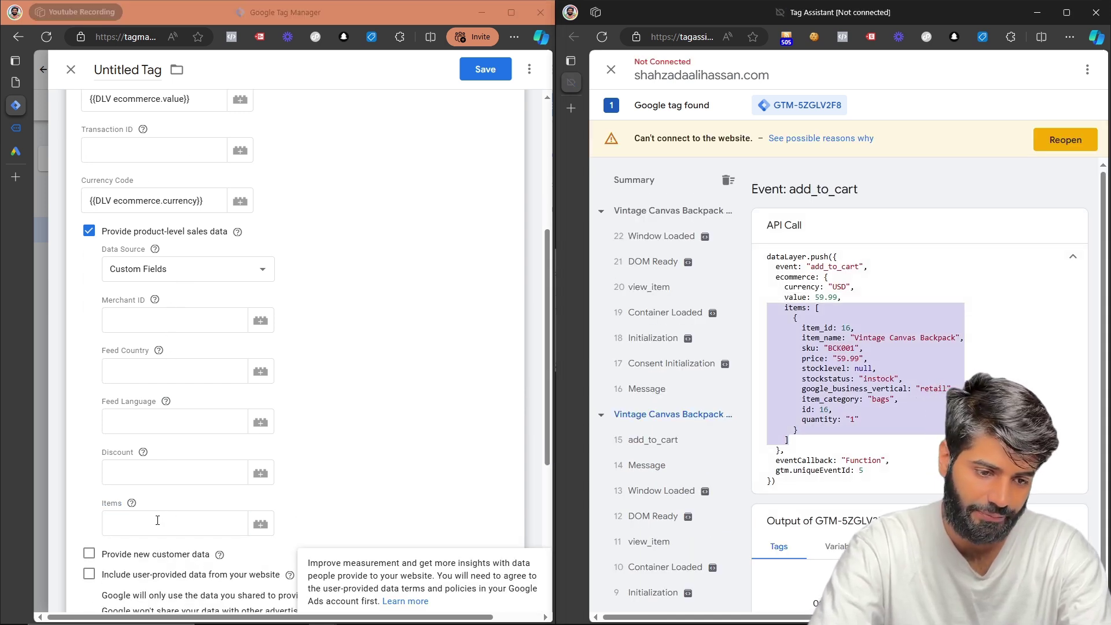
{"action": "left_click", "coordinate": [174, 278]}
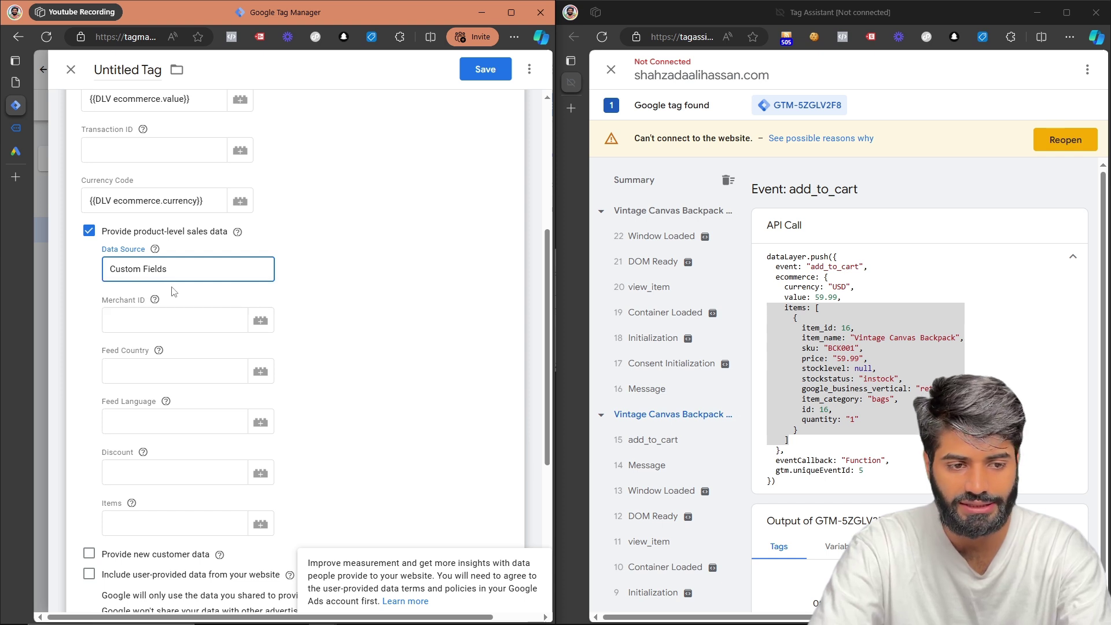
{"action": "left_click", "coordinate": [173, 288]}
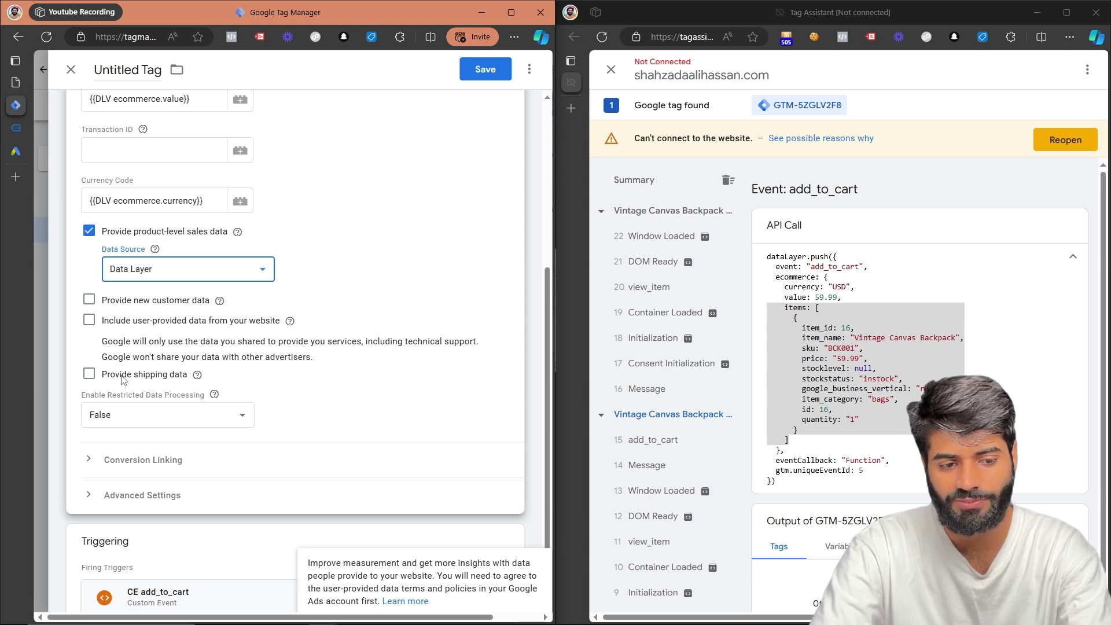
Name the tag "Gads CT add_to_cart", maximize the Tag Manager window and save the tag.
{"action": "scroll", "coordinate": [122, 379], "scroll_direction": "up", "scroll_amount": 5}
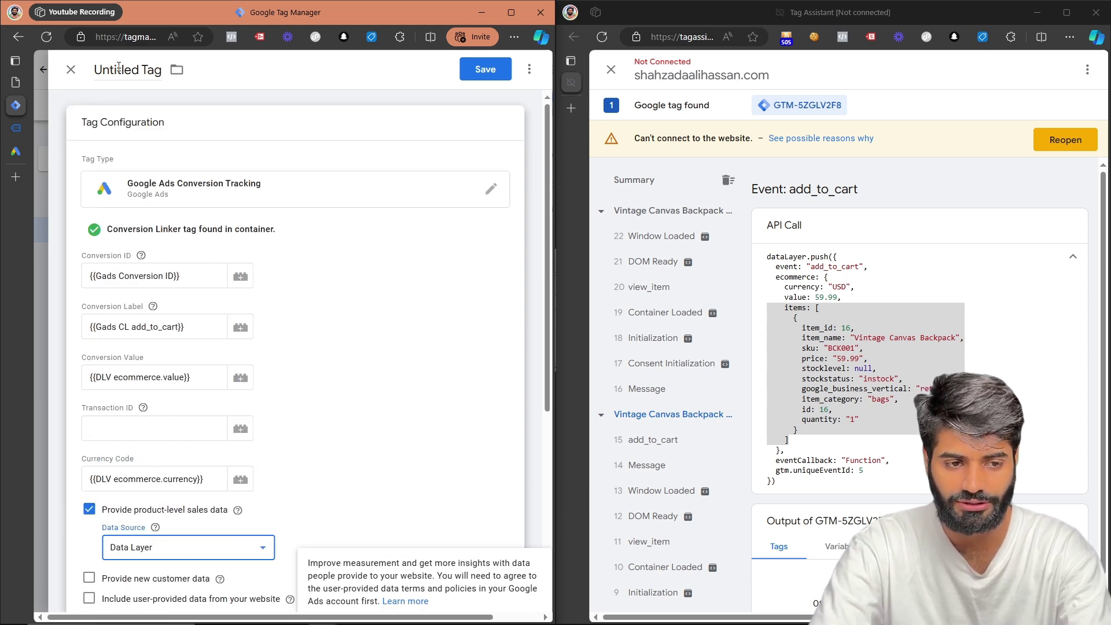
{"action": "left_click", "coordinate": [118, 67]}
{"action": "type", "text": "Gads CT add_to_cart"}
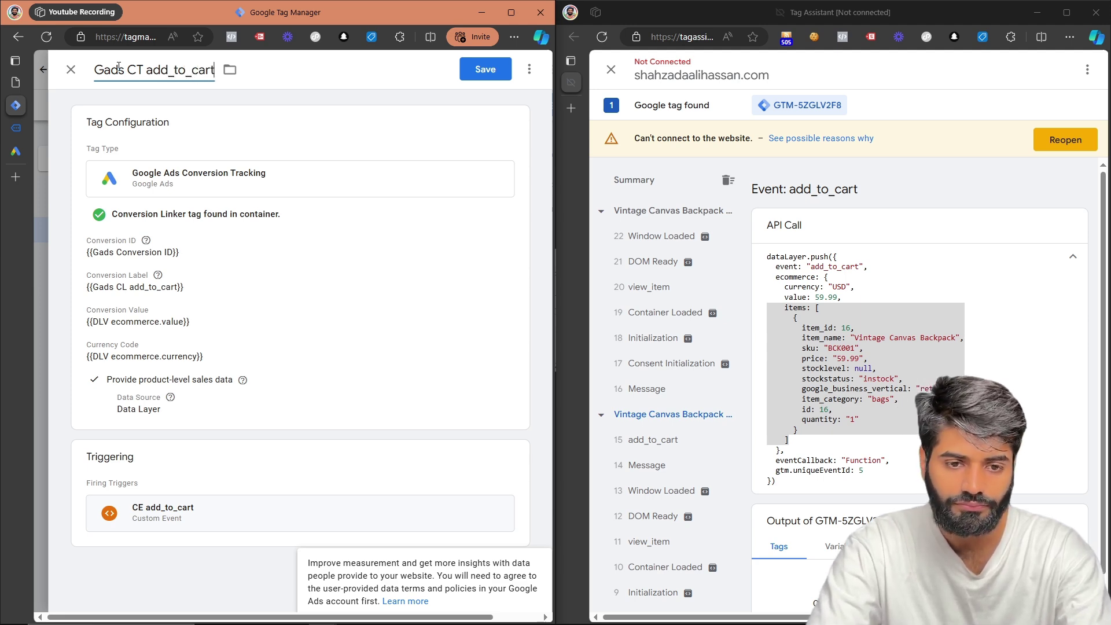
{"action": "left_click", "coordinate": [511, 12]}
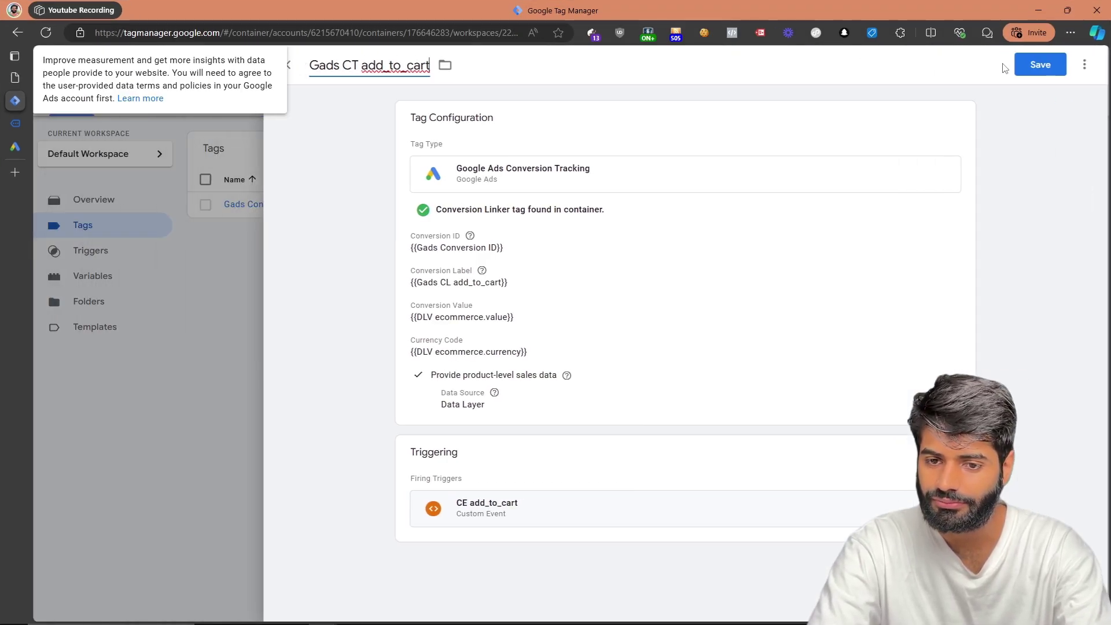
{"action": "left_click", "coordinate": [1061, 74]}
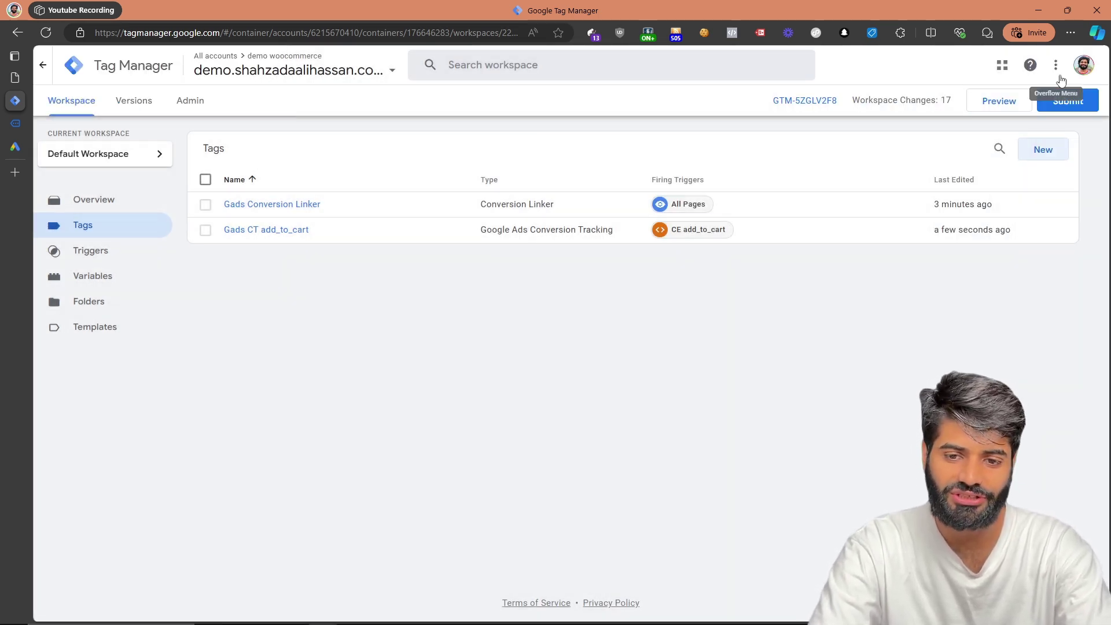
Create another new tag that fires on the CE add_to_cart trigger.
{"action": "left_click", "coordinate": [1042, 152]}
{"action": "left_click", "coordinate": [815, 334]}
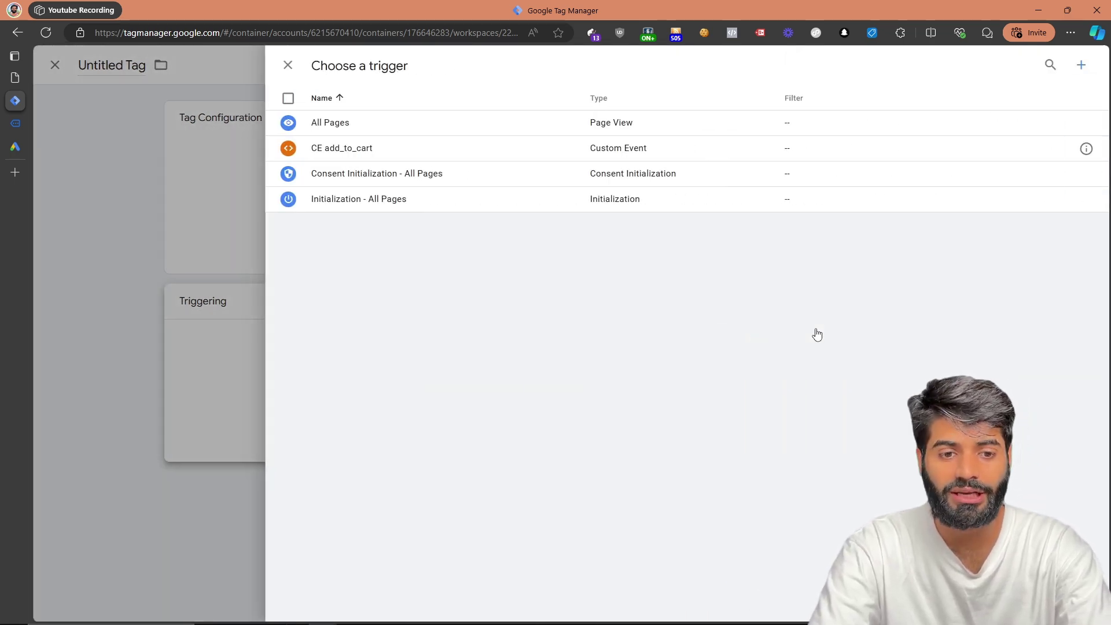
{"action": "left_click", "coordinate": [660, 149]}
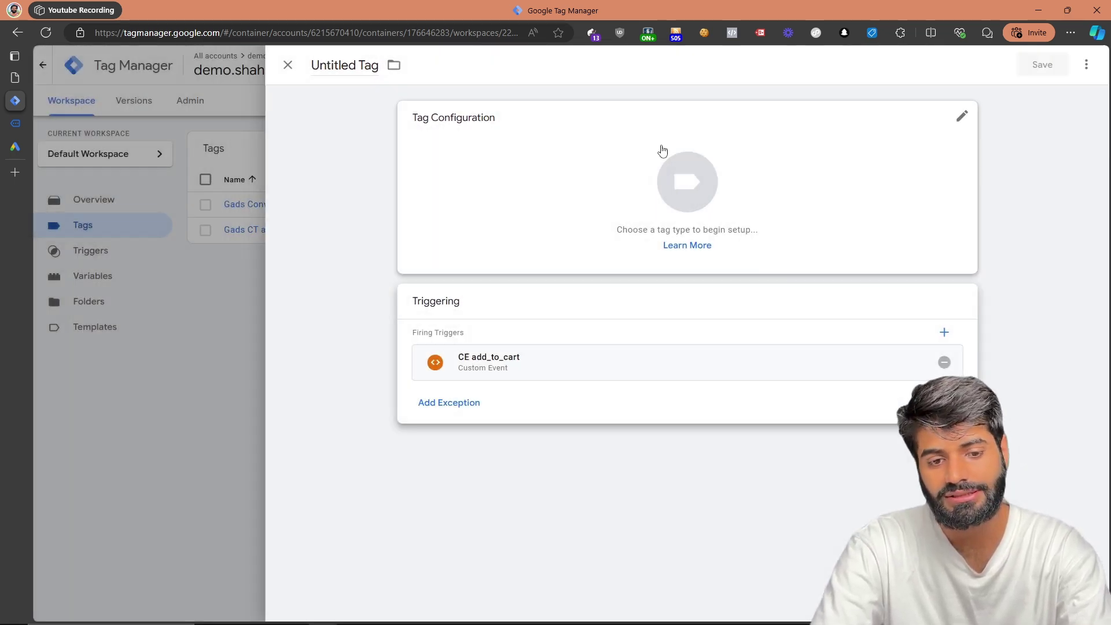
Set the new tag's type to Google Ads Remarketing.
{"action": "left_click", "coordinate": [596, 179]}
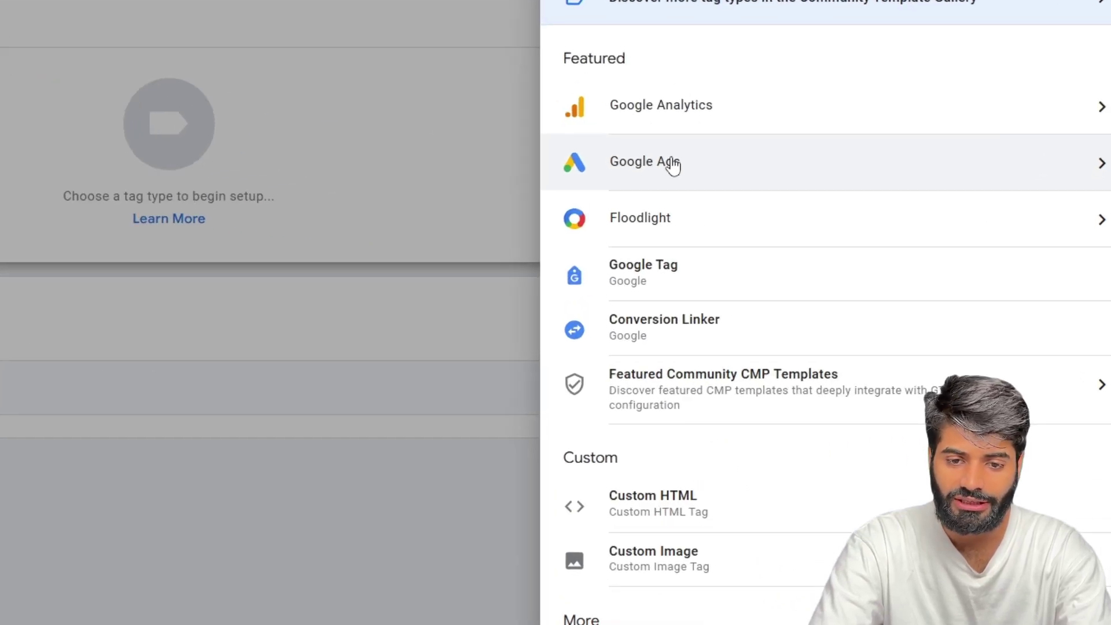
{"action": "left_click", "coordinate": [672, 165]}
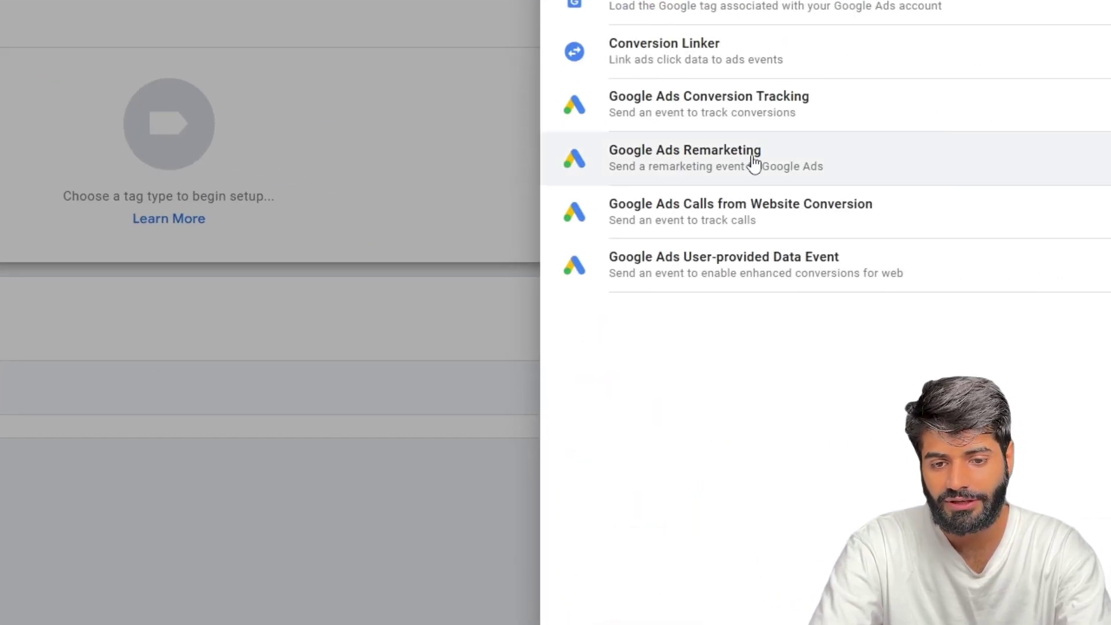
{"action": "left_click", "coordinate": [754, 164]}
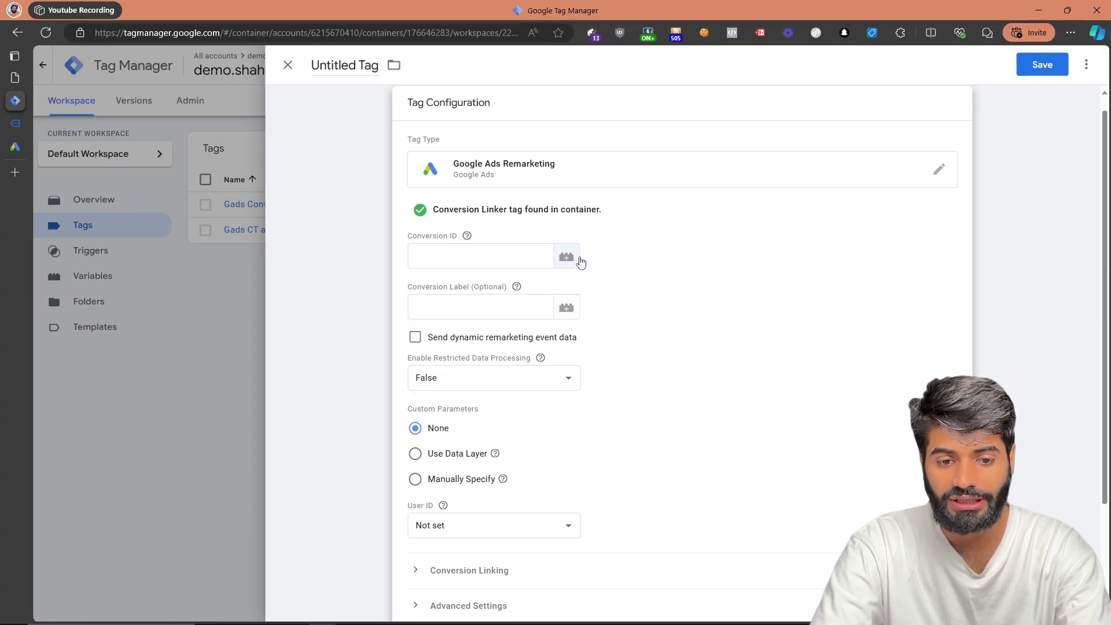
Assign the Gads Conversion ID variable as the Conversion ID and Gads CL add_to_cart as the Conversion Label.
{"action": "left_click", "coordinate": [324, 235]}
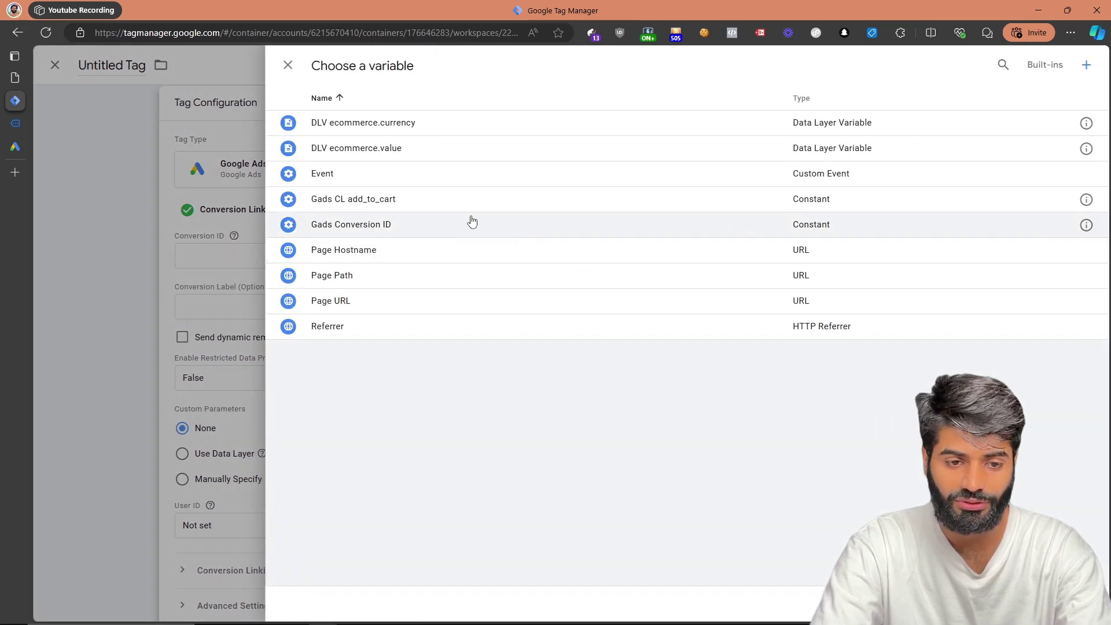
{"action": "left_click", "coordinate": [472, 223]}
{"action": "left_click", "coordinate": [562, 312]}
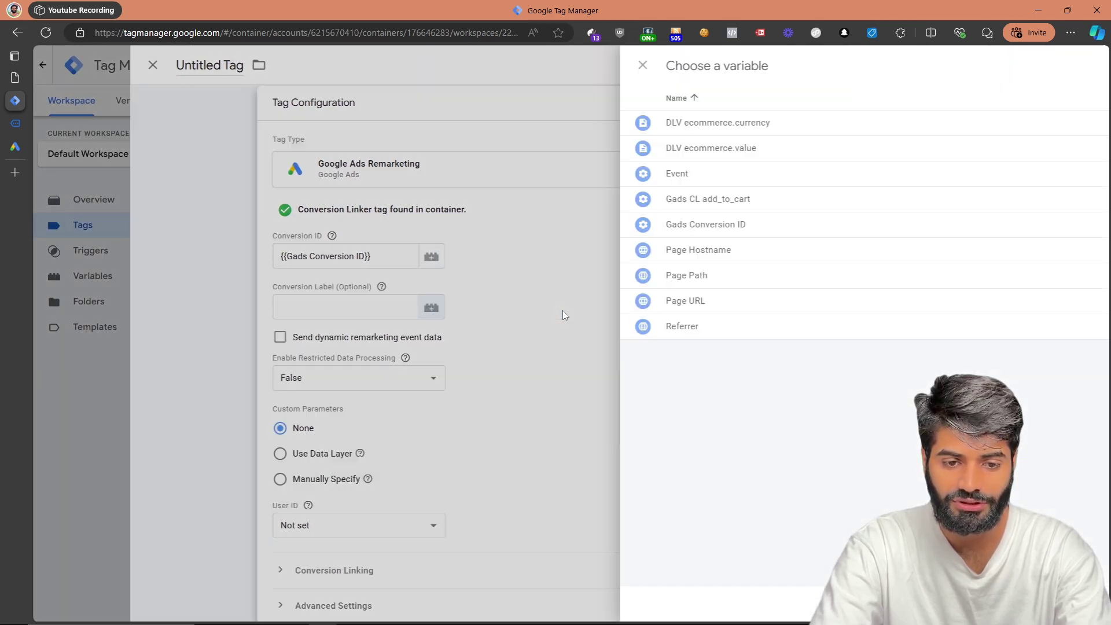
{"action": "left_click", "coordinate": [433, 210]}
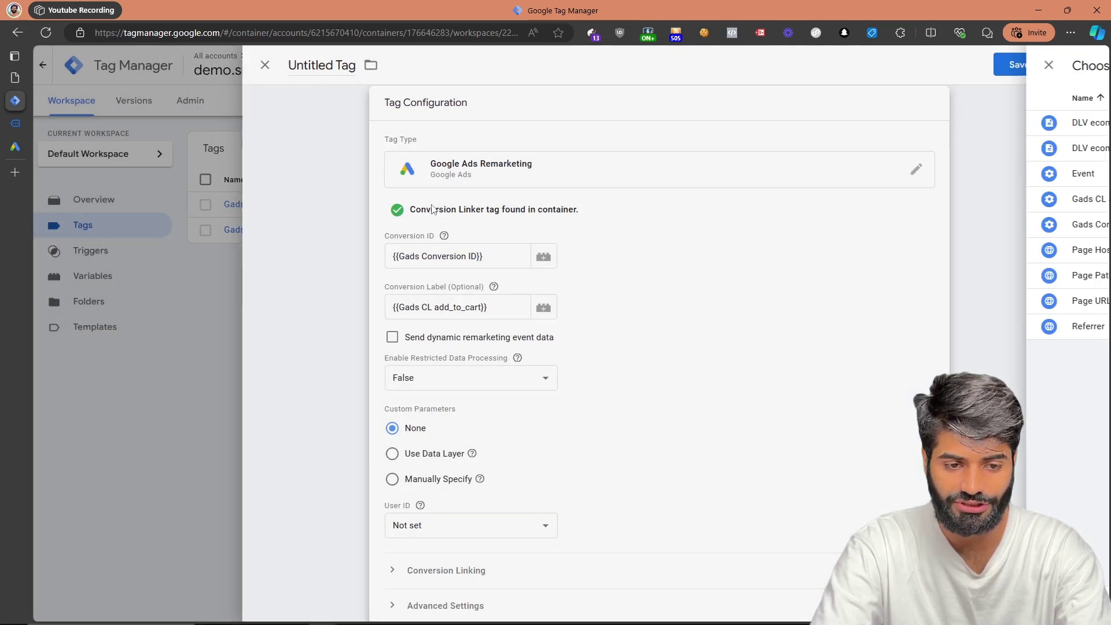
Enable sending dynamic remarketing event data in the tag and set the Event Name to add_to_cart.
{"action": "scroll", "coordinate": [415, 230], "scroll_direction": "down", "scroll_amount": 3}
{"action": "left_click", "coordinate": [400, 224]}
{"action": "left_click", "coordinate": [456, 261]}
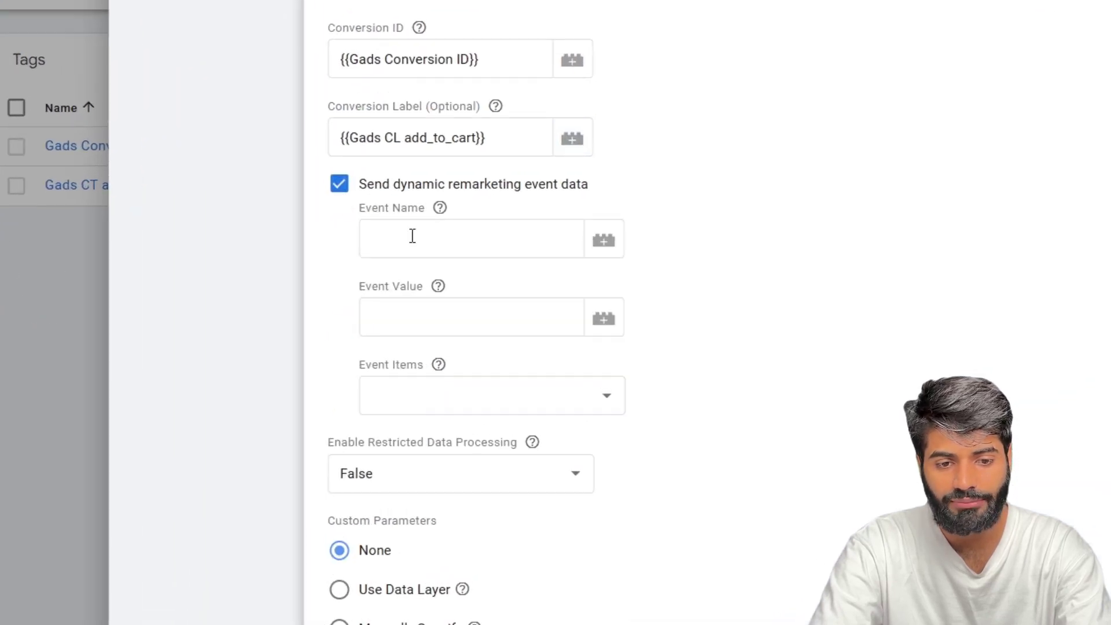
{"action": "type", "text": "add_"}
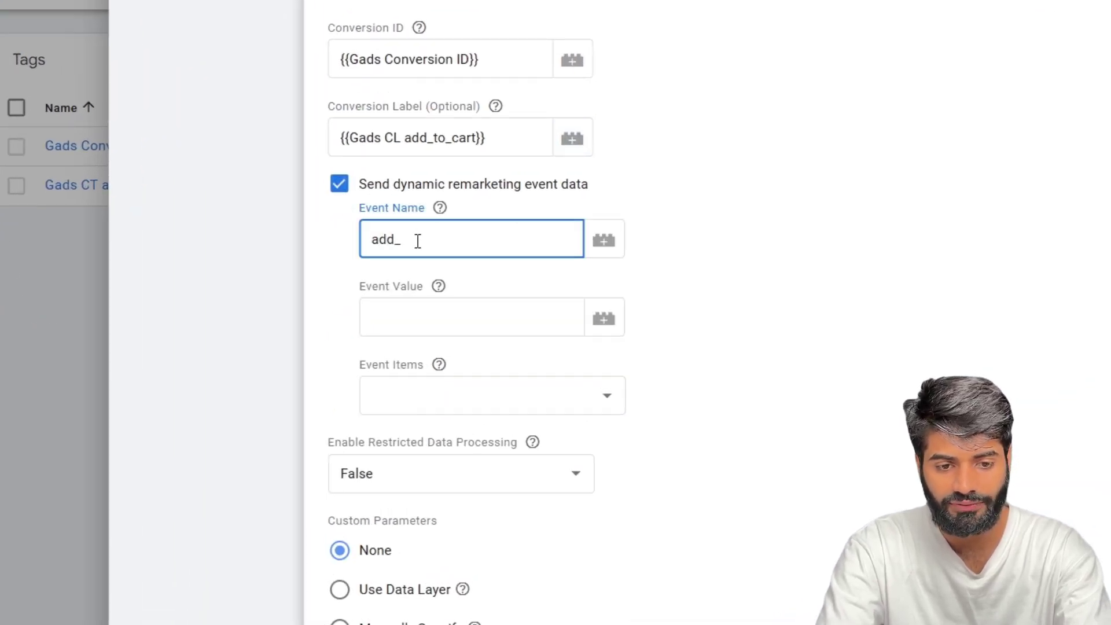
{"action": "type", "text": "to_cart"}
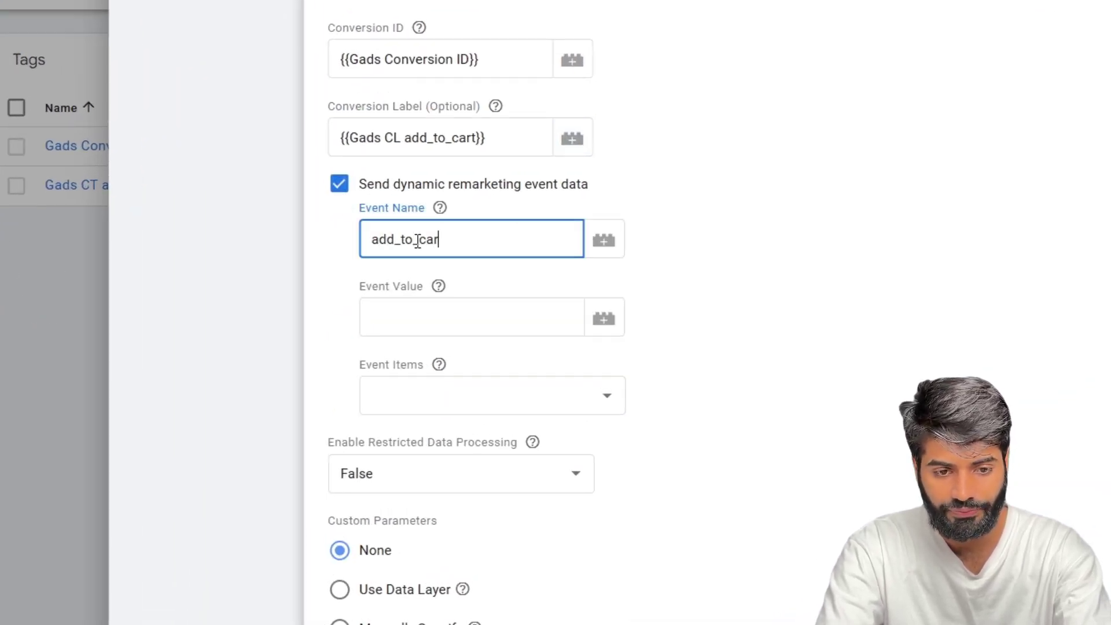
Assign the DLV ecommerce.value variable as the remarketing tag's Event Value.
{"action": "key", "text": "Tab"}
{"action": "key", "text": "Tab"}
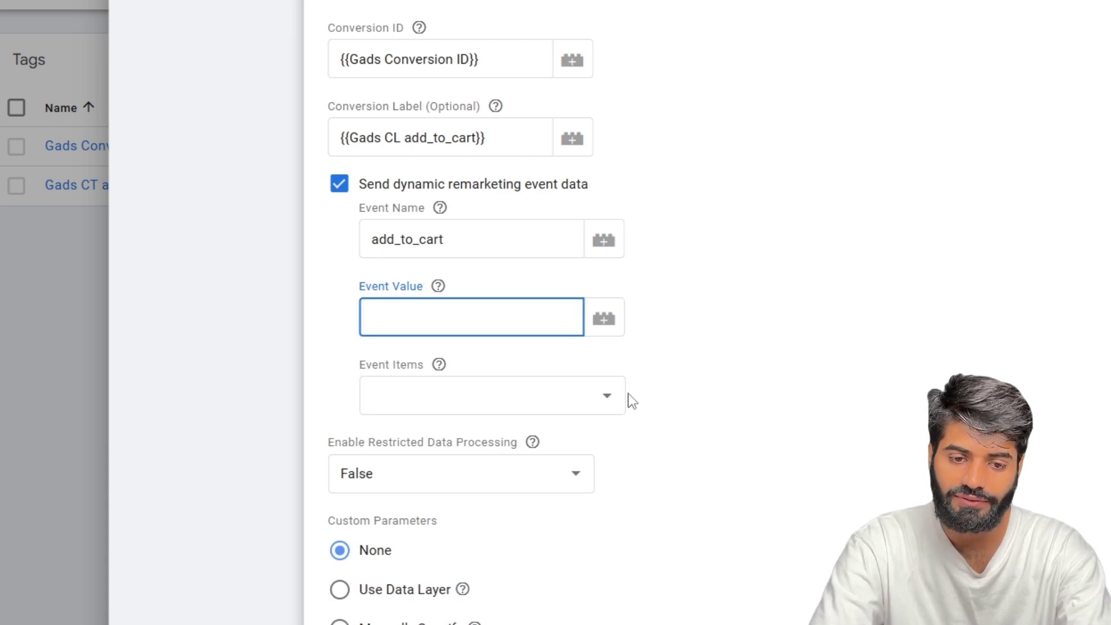
{"action": "left_click", "coordinate": [604, 319]}
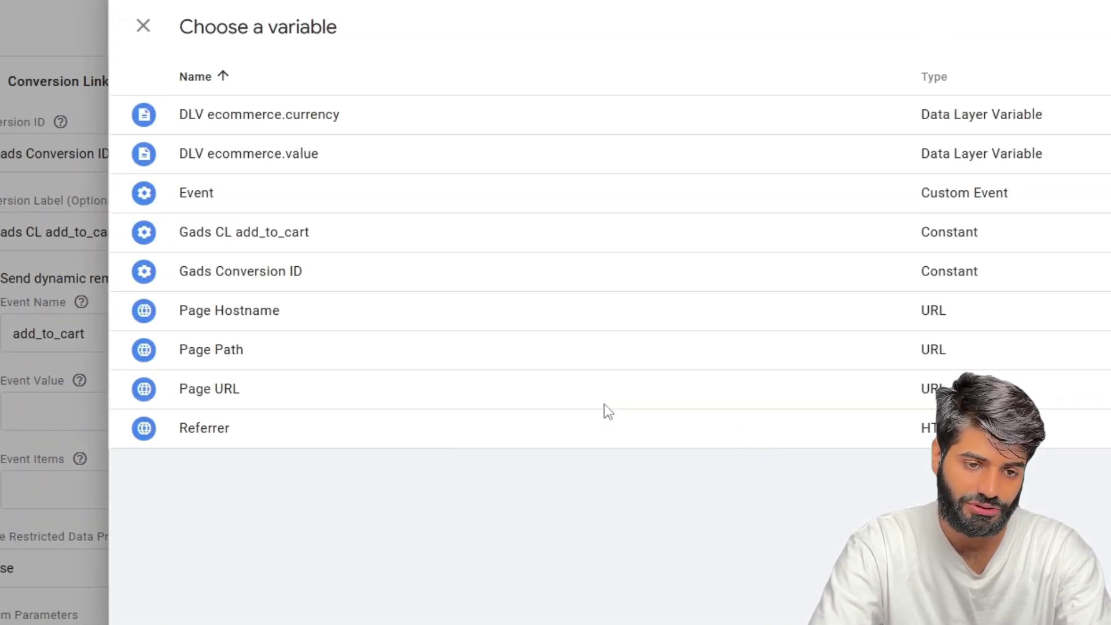
{"action": "left_click", "coordinate": [354, 155]}
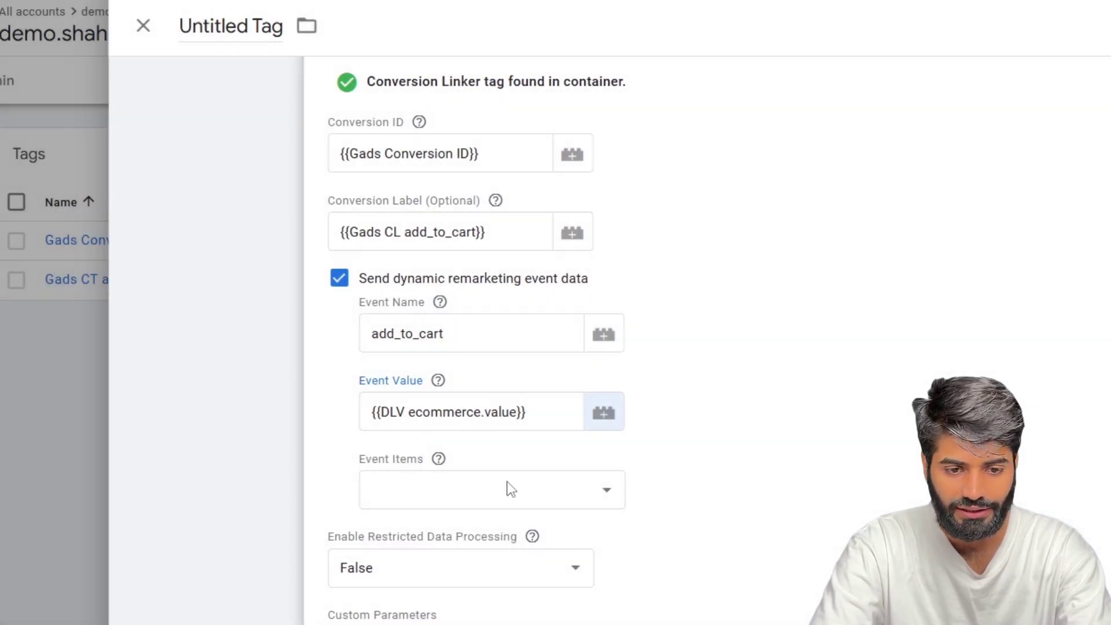
Create a new variable of type Data Layer Variable for the tag's Event Items.
{"action": "left_click", "coordinate": [496, 491]}
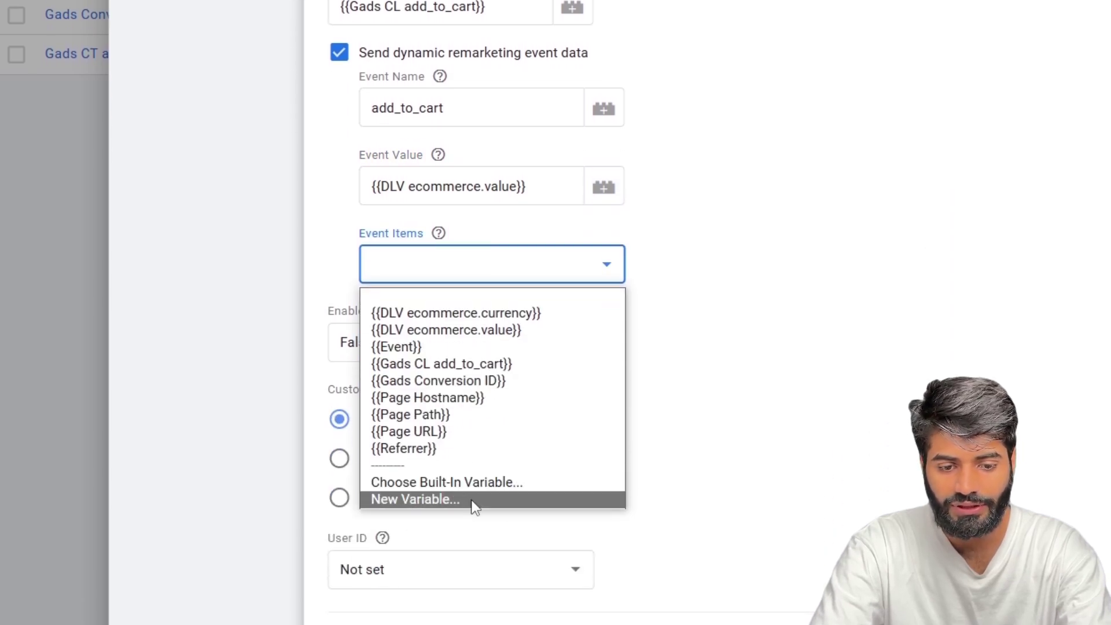
{"action": "left_click", "coordinate": [466, 567]}
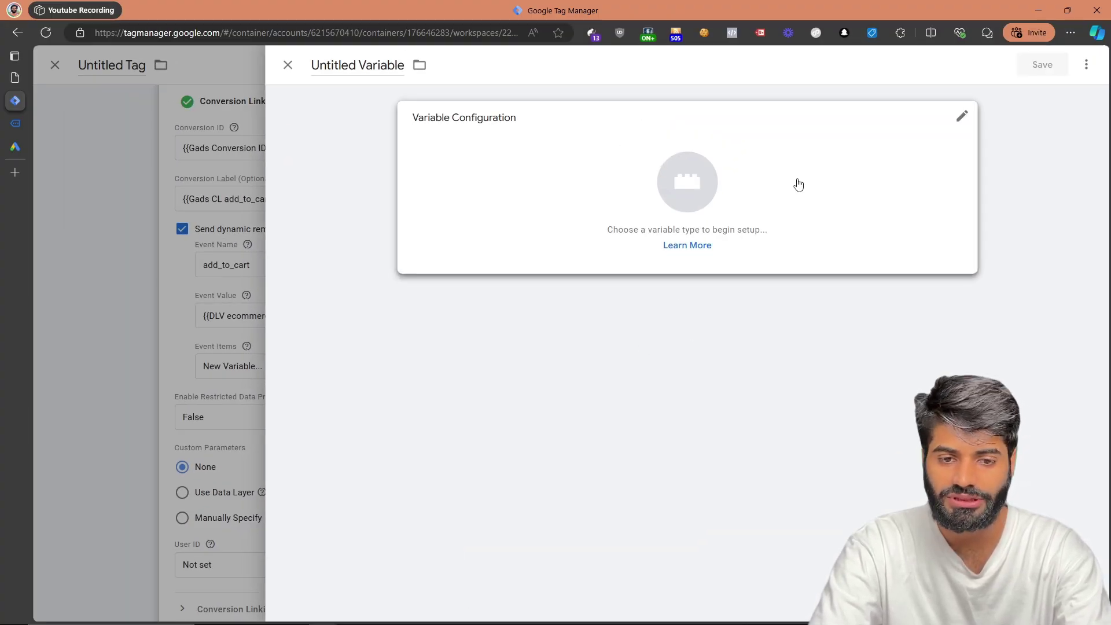
{"action": "left_click", "coordinate": [926, 17]}
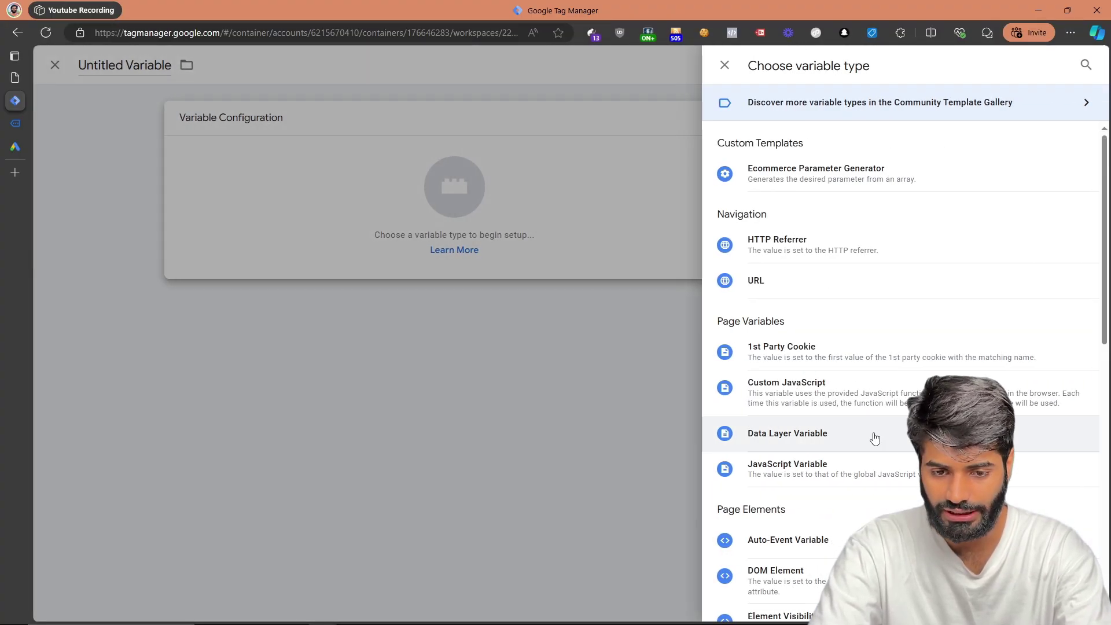
{"action": "left_click", "coordinate": [860, 443]}
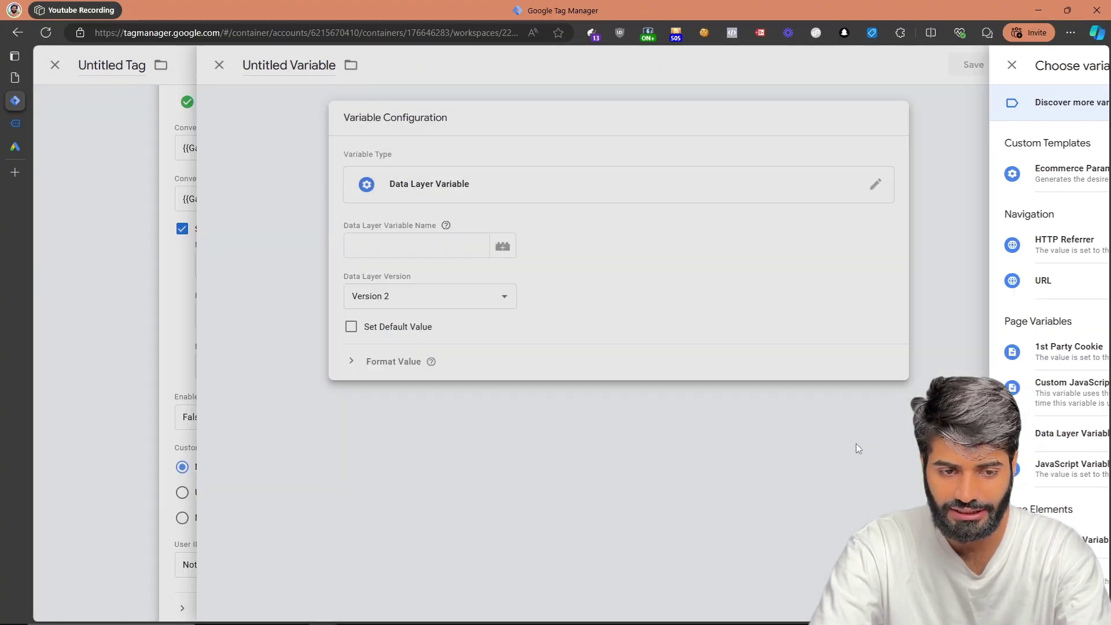
Set the Data Layer Variable Name to ecommerce.items.
{"action": "left_click", "coordinate": [456, 247]}
{"action": "key", "text": "super+v"}
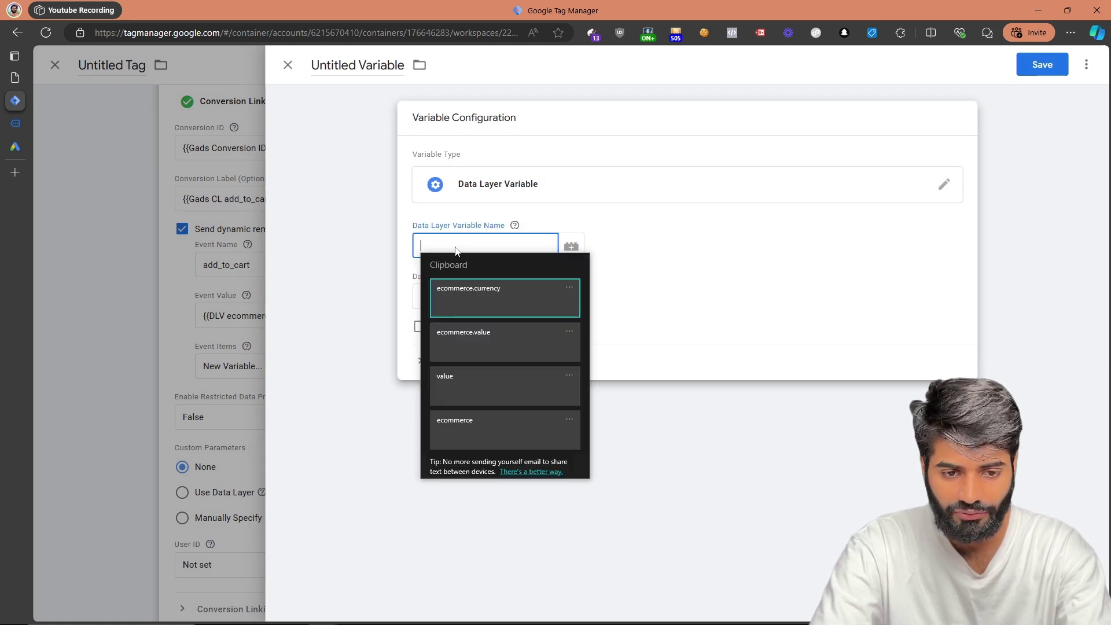
{"action": "left_click", "coordinate": [478, 301]}
{"action": "key", "text": "BackSpace"}
{"action": "key", "text": "BackSpace"}
{"action": "key", "text": "BackSpace"}
{"action": "key", "text": "BackSpace"}
{"action": "key", "text": "BackSpace"}
{"action": "key", "text": "BackSpace"}
{"action": "key", "text": "BackSpace"}
{"action": "key", "text": "BackSpace"}
{"action": "type", "text": "items"}
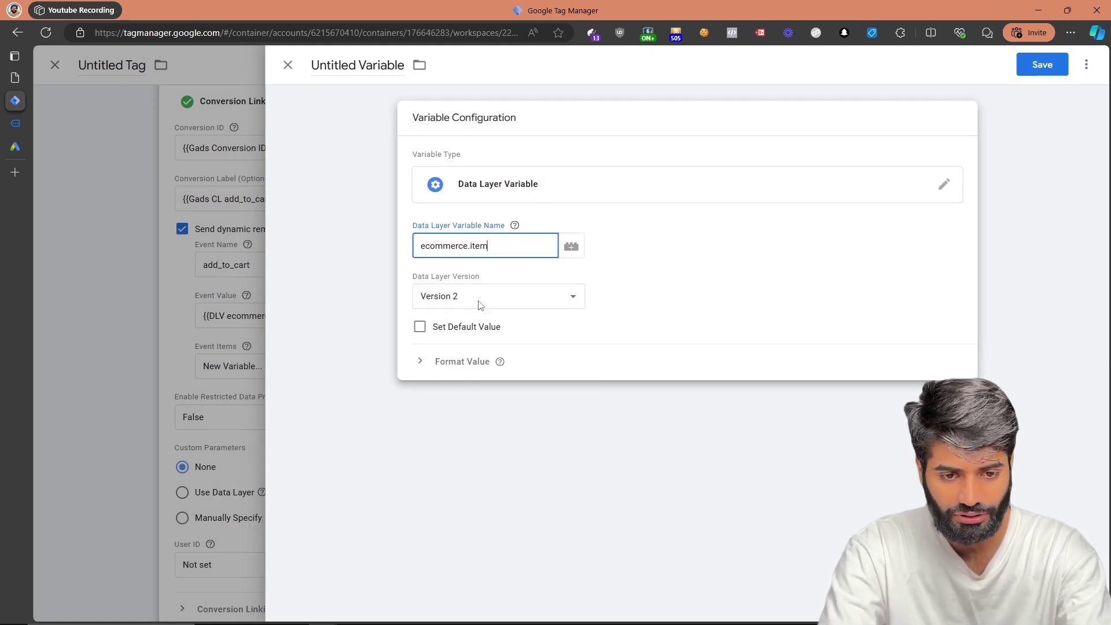
Name the variable "DLV ecommerce.items" and save it as the tag's Event Items.
{"action": "key", "text": "ctrl+a"}
{"action": "key", "text": "ctrl+c"}
{"action": "left_click", "coordinate": [348, 66]}
{"action": "type", "text": "DLV"}
{"action": "key", "text": "ctrl+v"}
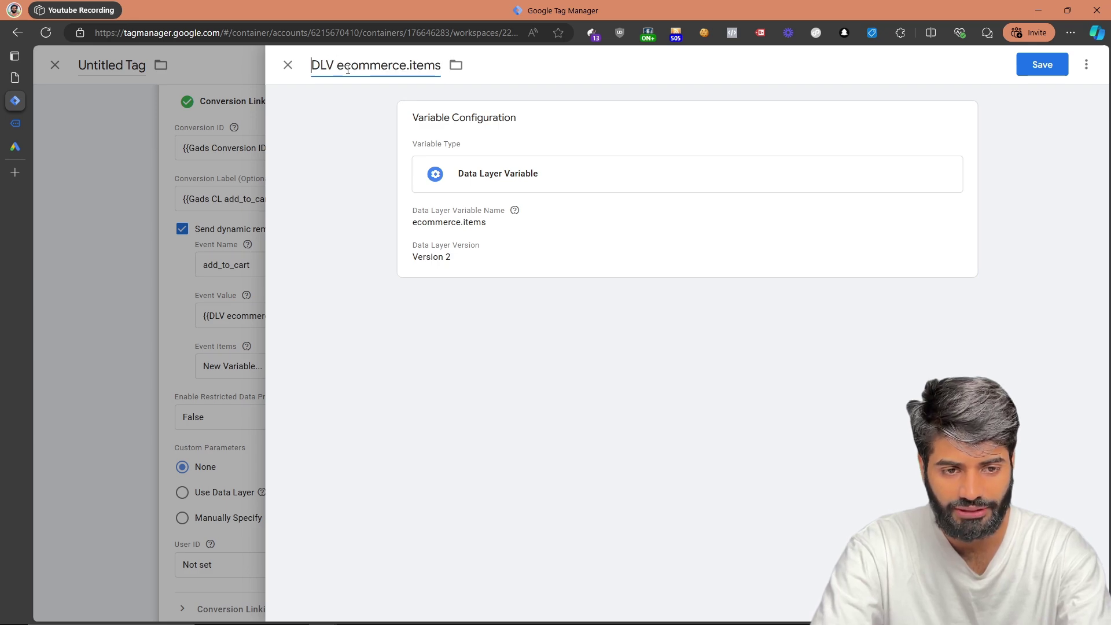
{"action": "left_click", "coordinate": [1042, 64]}
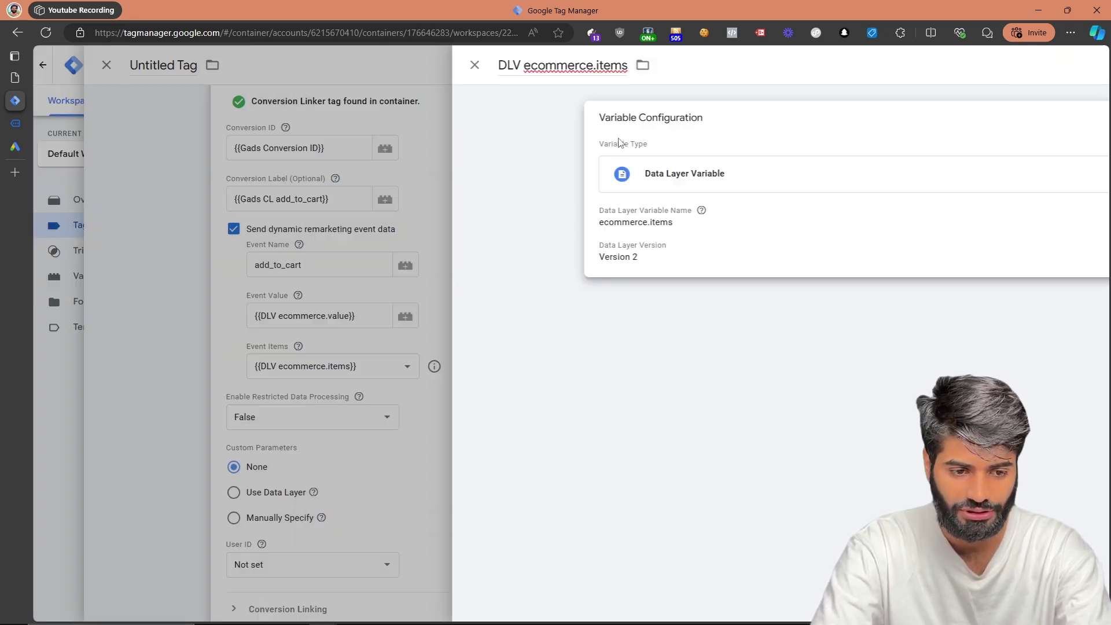
Name the remarketing tag "Gads RT add_to_cart" and save it.
{"action": "scroll", "coordinate": [565, 421], "scroll_direction": "down", "scroll_amount": 2}
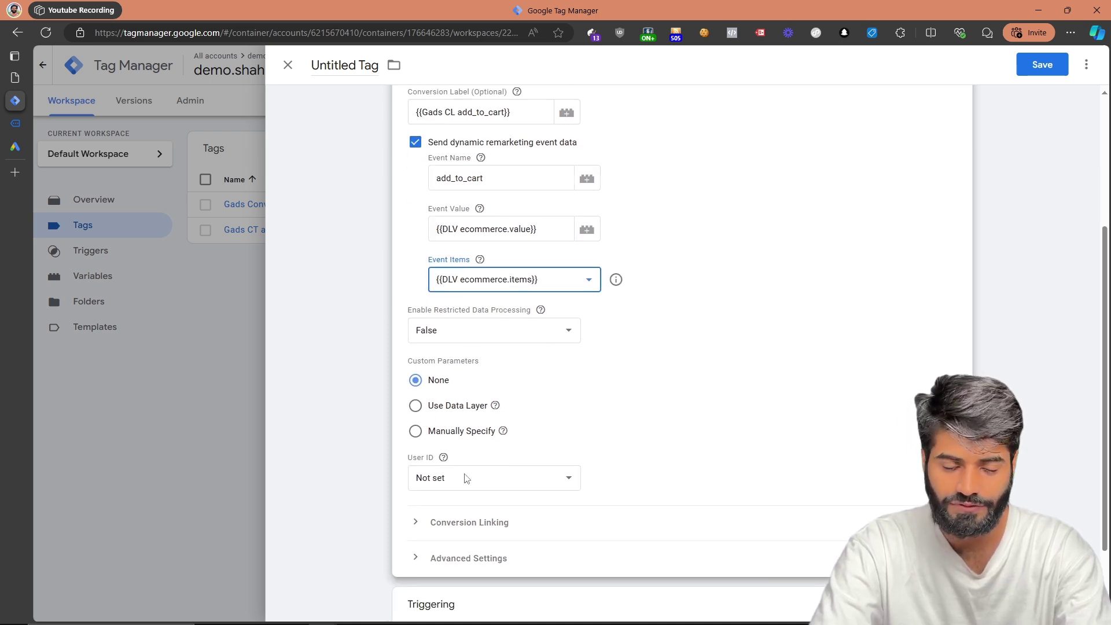
{"action": "scroll", "coordinate": [465, 477], "scroll_direction": "up", "scroll_amount": 3}
{"action": "left_click", "coordinate": [330, 68]}
{"action": "type", "text": "Gads RT add_cat_"}
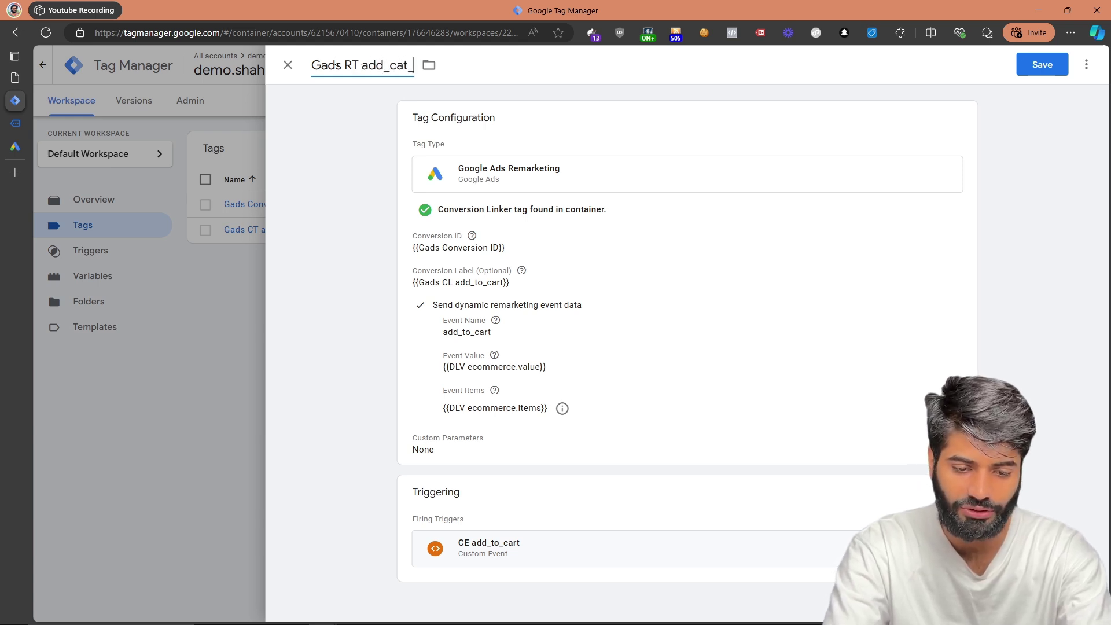
{"action": "type", "text": "car"}
{"action": "key", "text": "BackSpace"}
{"action": "key", "text": "BackSpace"}
{"action": "key", "text": "BackSpace"}
{"action": "key", "text": "BackSpace"}
{"action": "key", "text": "BackSpace"}
{"action": "key", "text": "BackSpace"}
{"action": "key", "text": "BackSpace"}
{"action": "type", "text": "to_cart"}
{"action": "left_click", "coordinate": [1045, 64]}
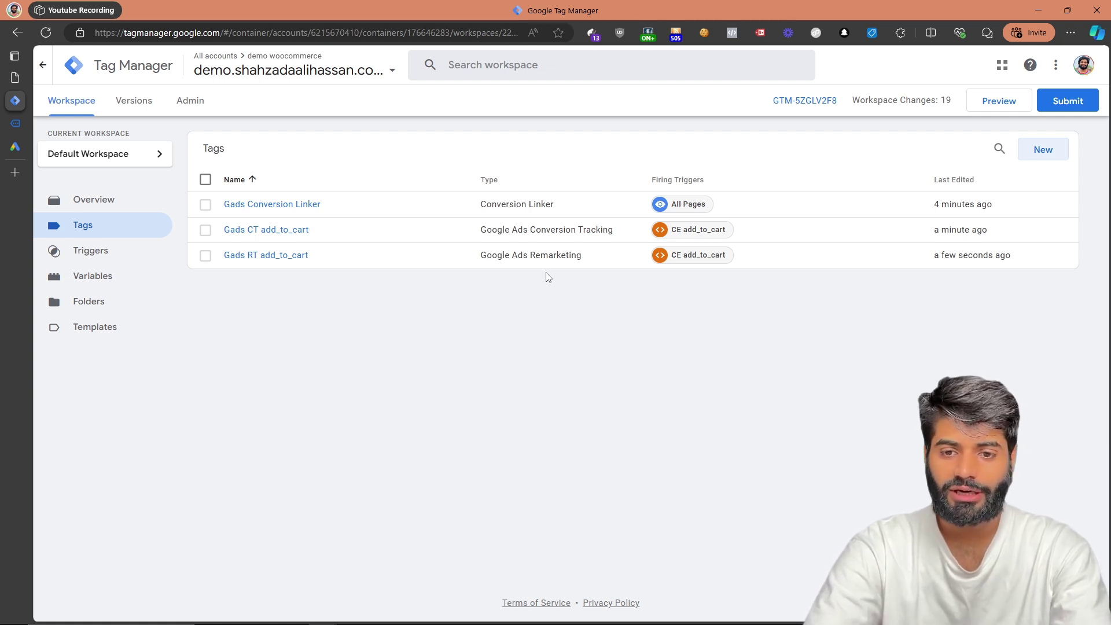
Start previewing the container and arrange Tag Assistant and the connected shop page in side-by-side windows.
{"action": "left_click", "coordinate": [1008, 108]}
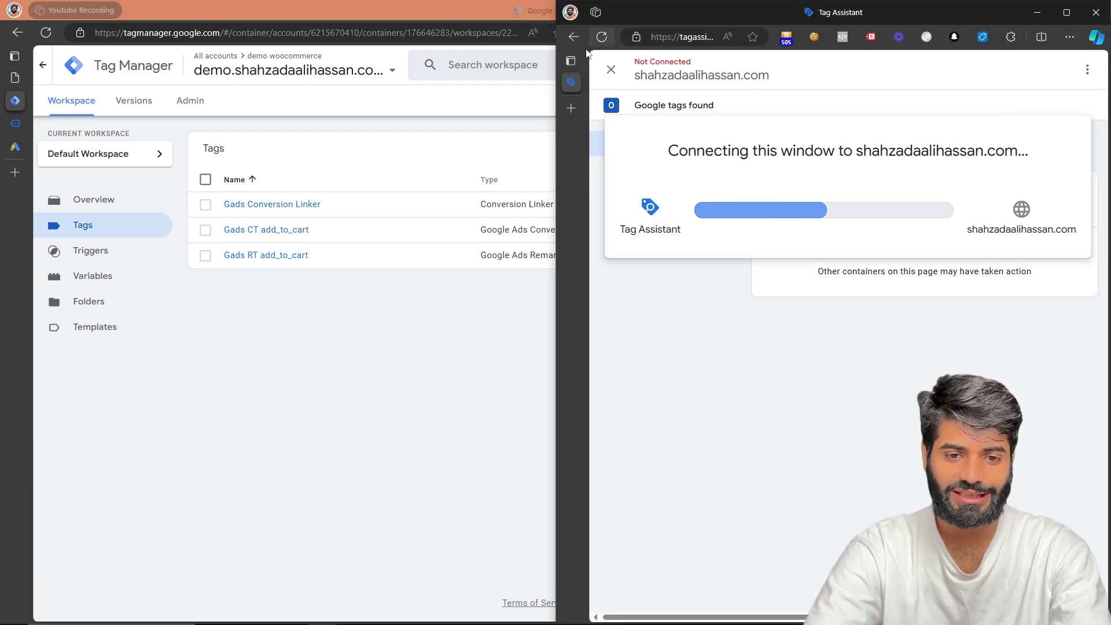
{"action": "mouse_move", "coordinate": [571, 82]}
{"action": "left_click_drag", "start_coordinate": [571, 81], "coordinate": [8, 149]}
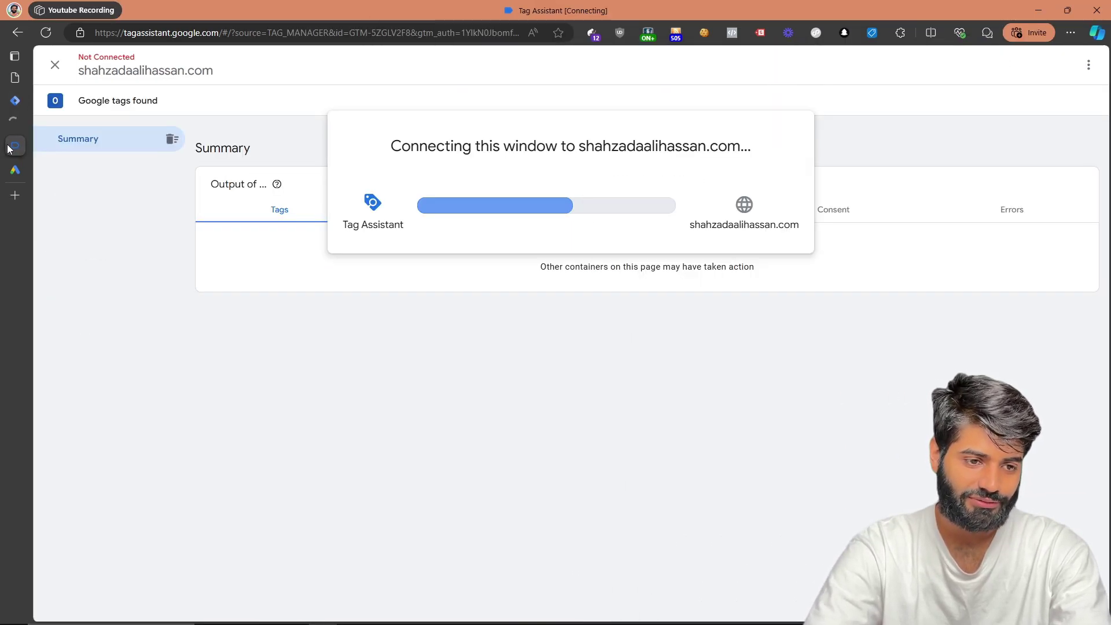
{"action": "mouse_move", "coordinate": [17, 144]}
{"action": "left_click_drag", "start_coordinate": [74, 119], "coordinate": [796, 335]}
{"action": "left_click", "coordinate": [323, 253]}
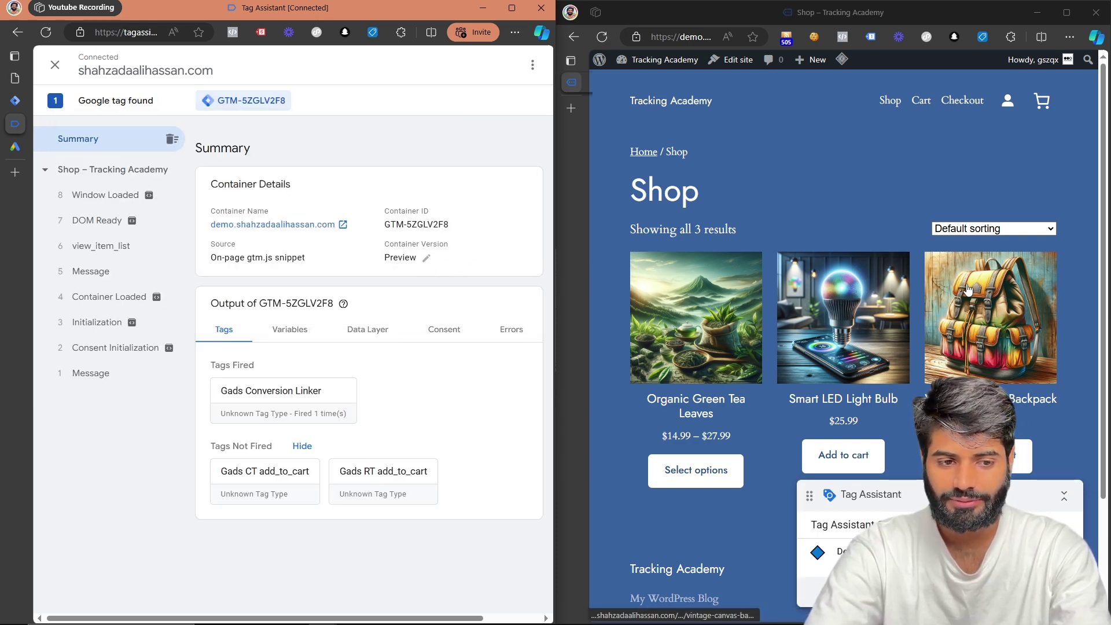
Open the Organic Green Tea Leaves product in the shop, choose the 100g size and add it to the cart.
{"action": "left_click", "coordinate": [703, 308]}
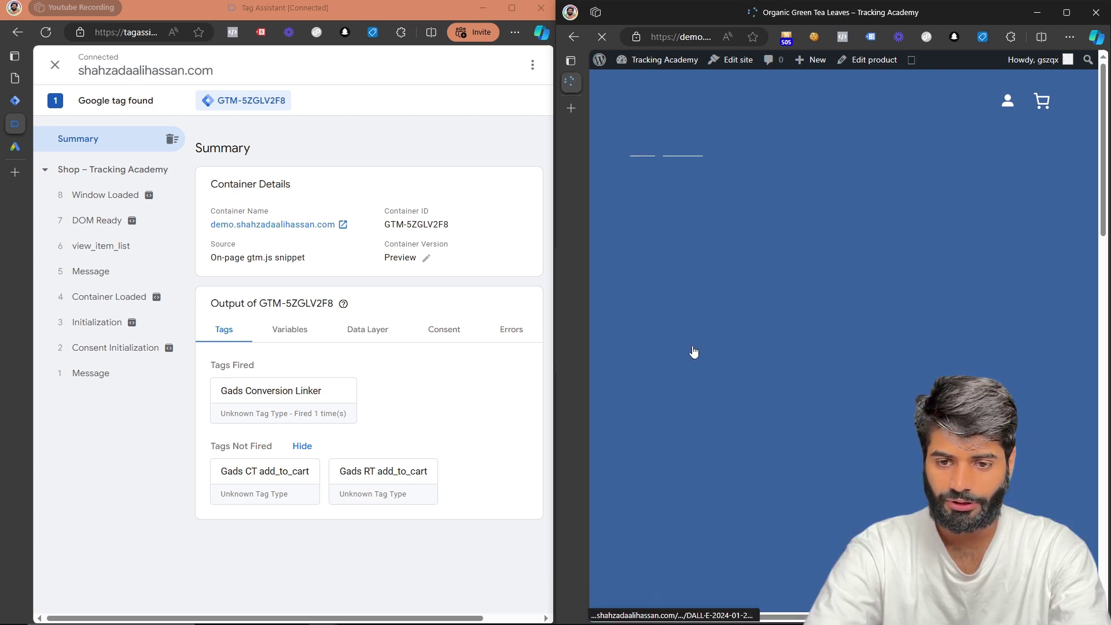
{"action": "scroll", "coordinate": [966, 357], "scroll_direction": "down", "scroll_amount": 5}
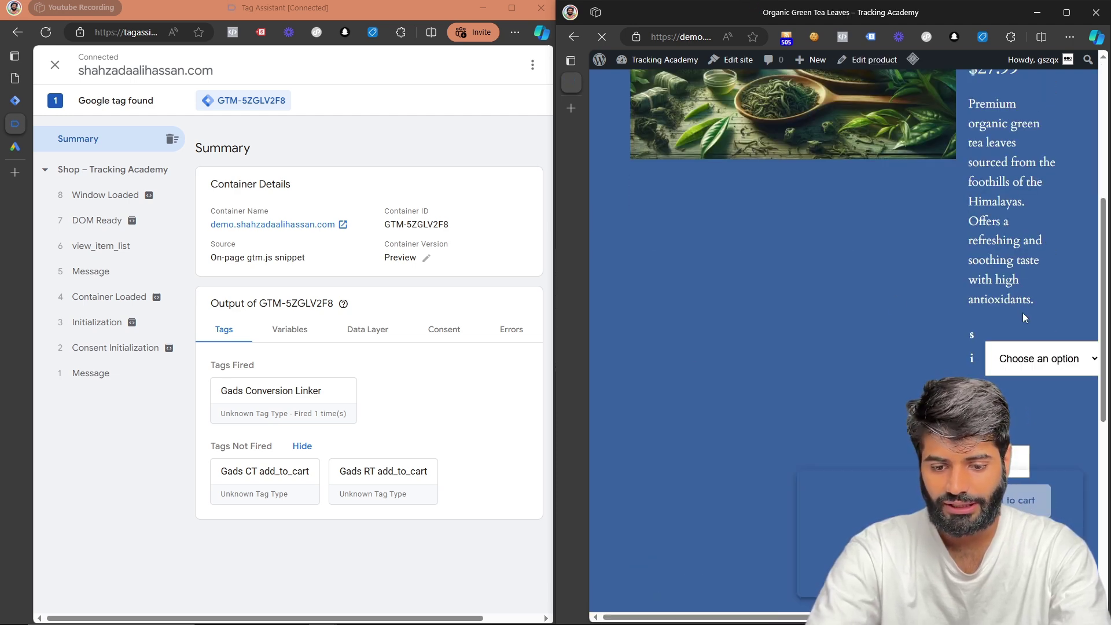
{"action": "key", "text": "ctrl+minus"}
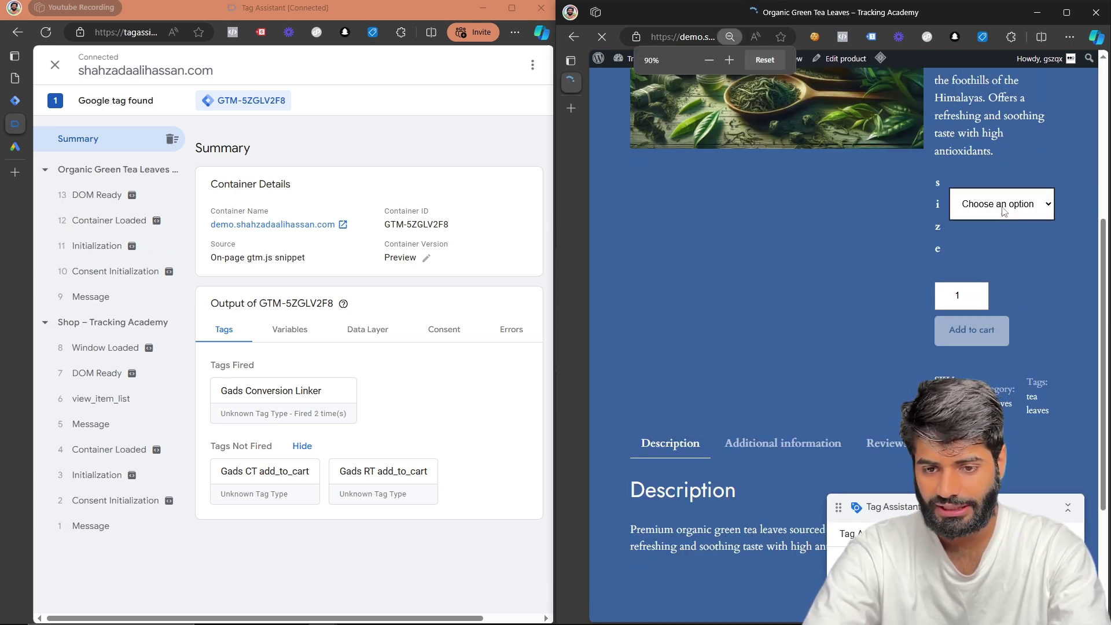
{"action": "left_click", "coordinate": [1005, 205]}
{"action": "left_click", "coordinate": [1010, 242]}
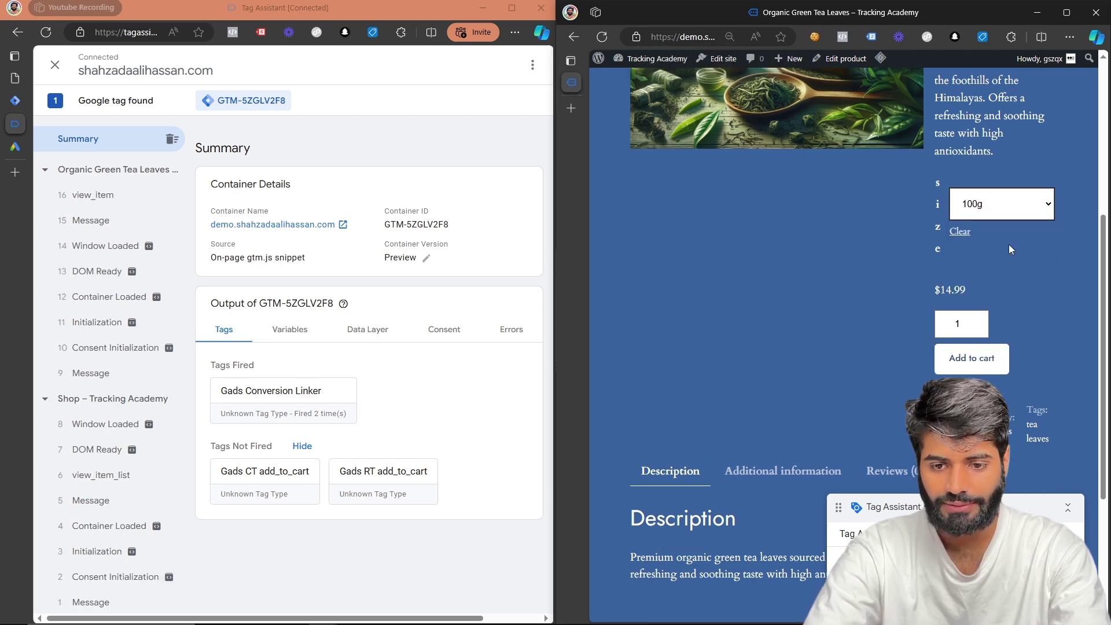
{"action": "left_click", "coordinate": [982, 364]}
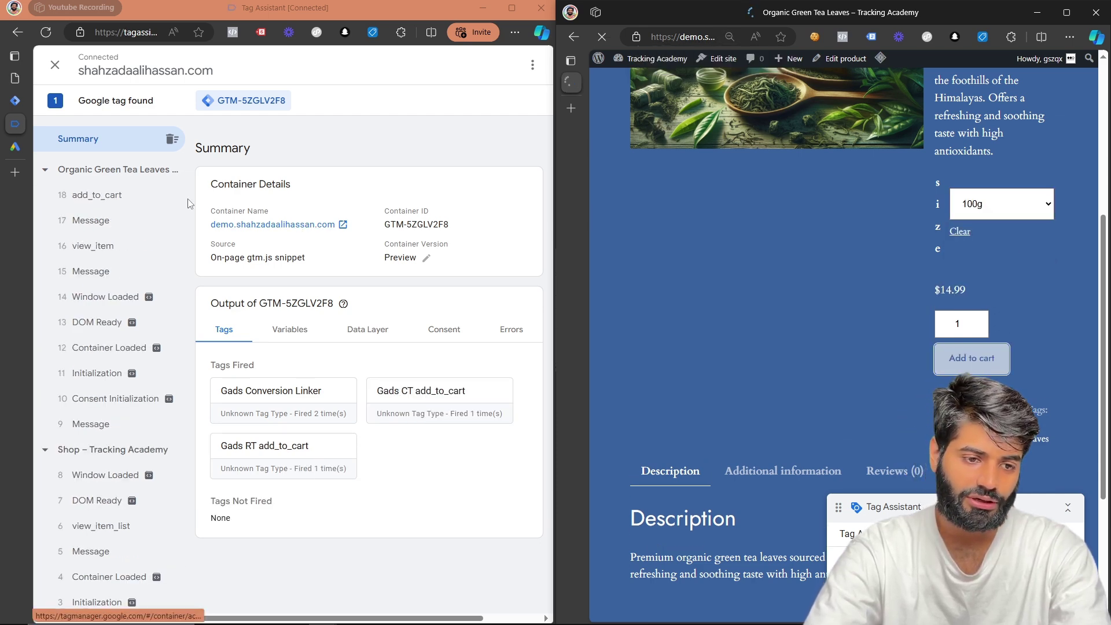
Examine the add_to_cart event in Tag Assistant, including its full data layer push and the tags fired.
{"action": "left_click", "coordinate": [113, 197]}
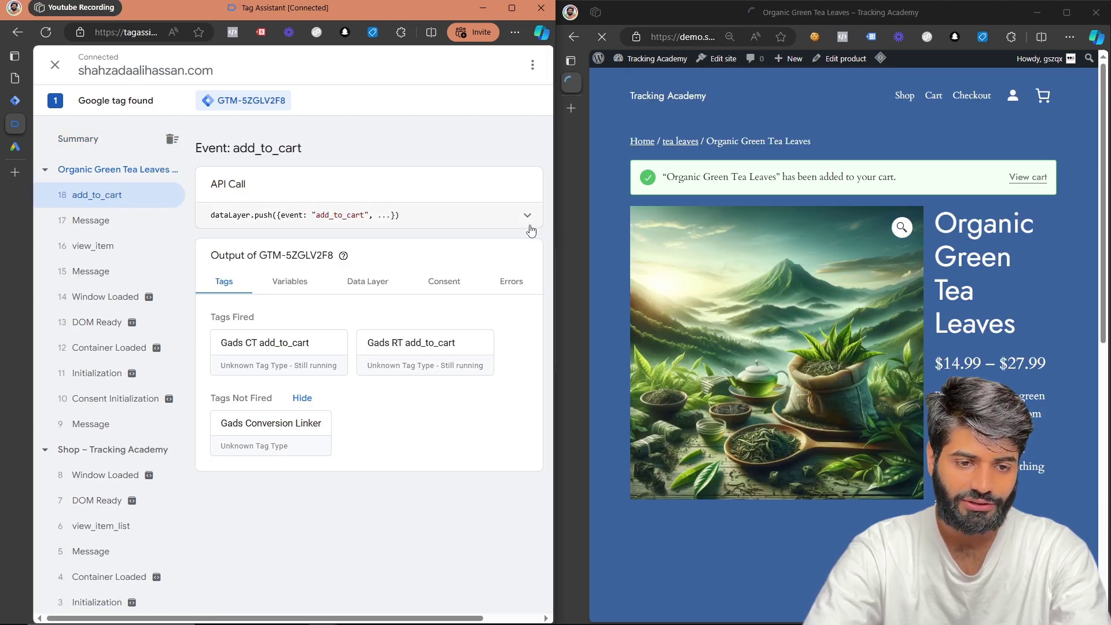
{"action": "left_click", "coordinate": [525, 216]}
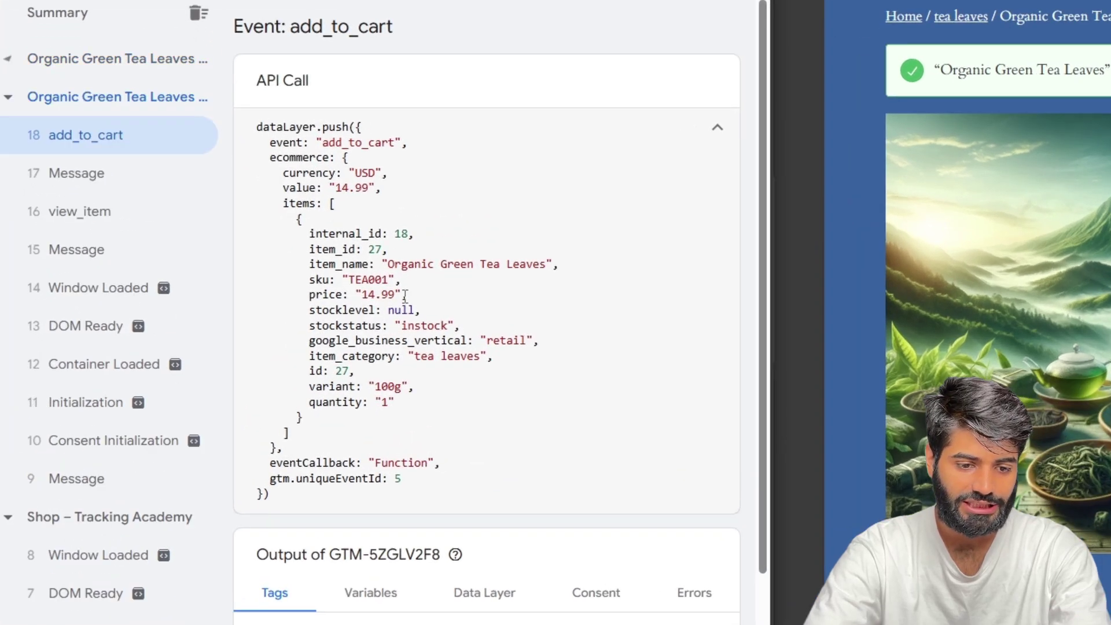
{"action": "scroll", "coordinate": [405, 296], "scroll_direction": "down", "scroll_amount": 3}
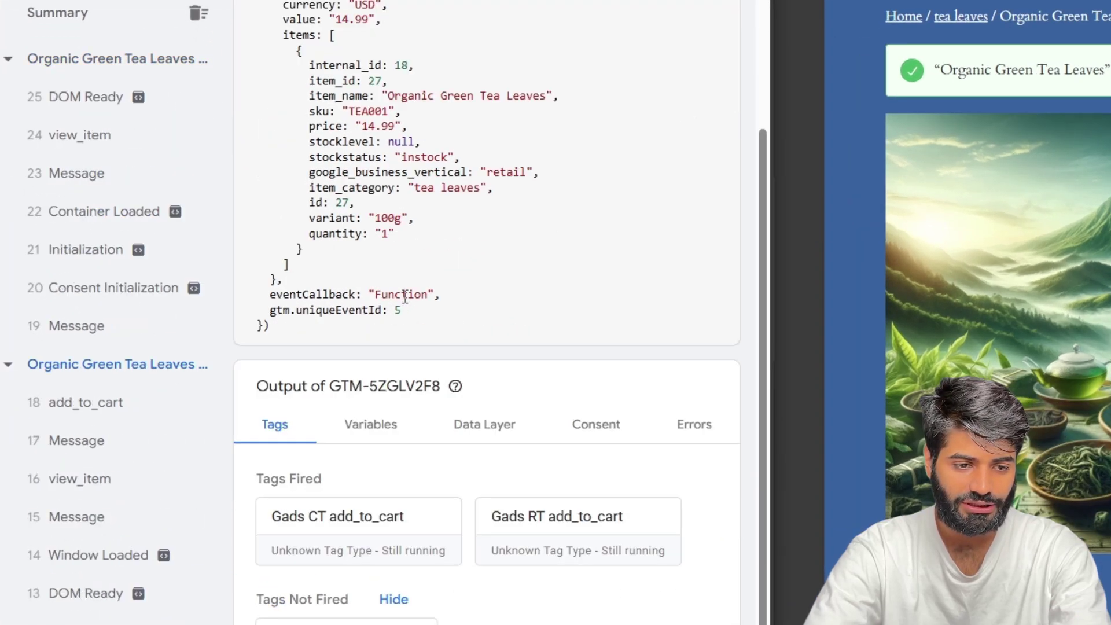
{"action": "left_click", "coordinate": [87, 443]}
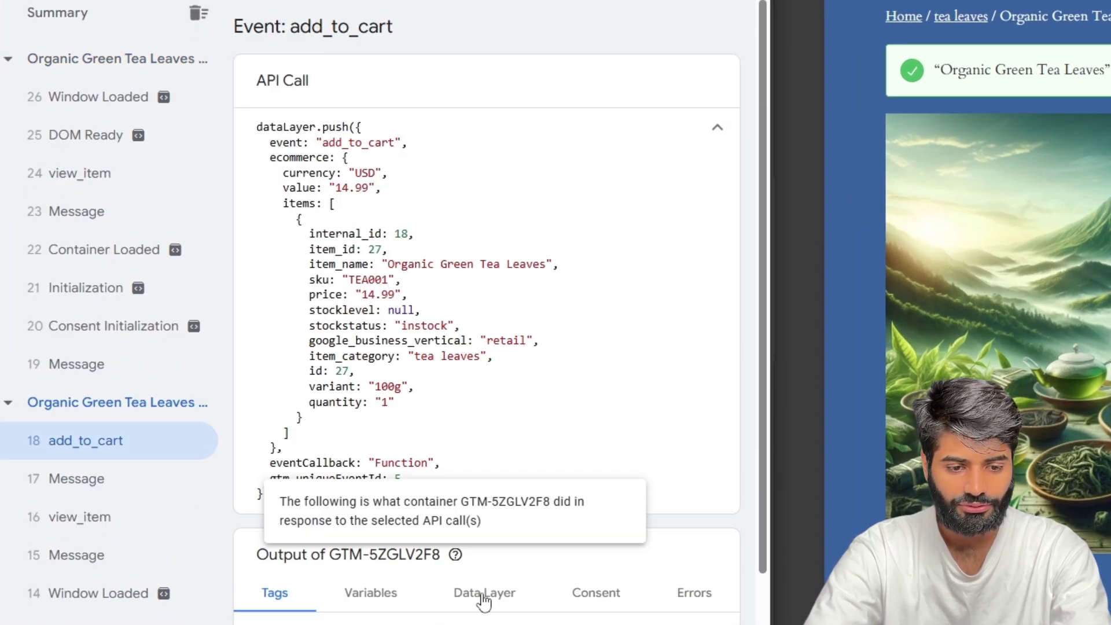
{"action": "scroll", "coordinate": [456, 555], "scroll_direction": "down", "scroll_amount": 3}
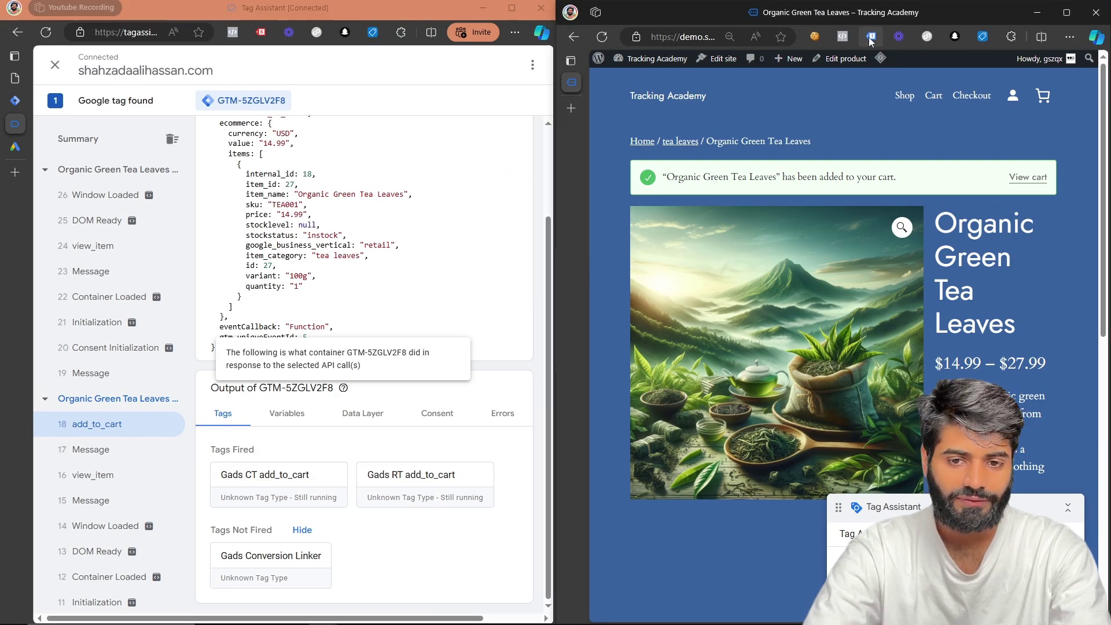
Check the list of tags detected on the product page in Tag Assistant Legacy, then close it.
{"action": "left_click", "coordinate": [871, 37]}
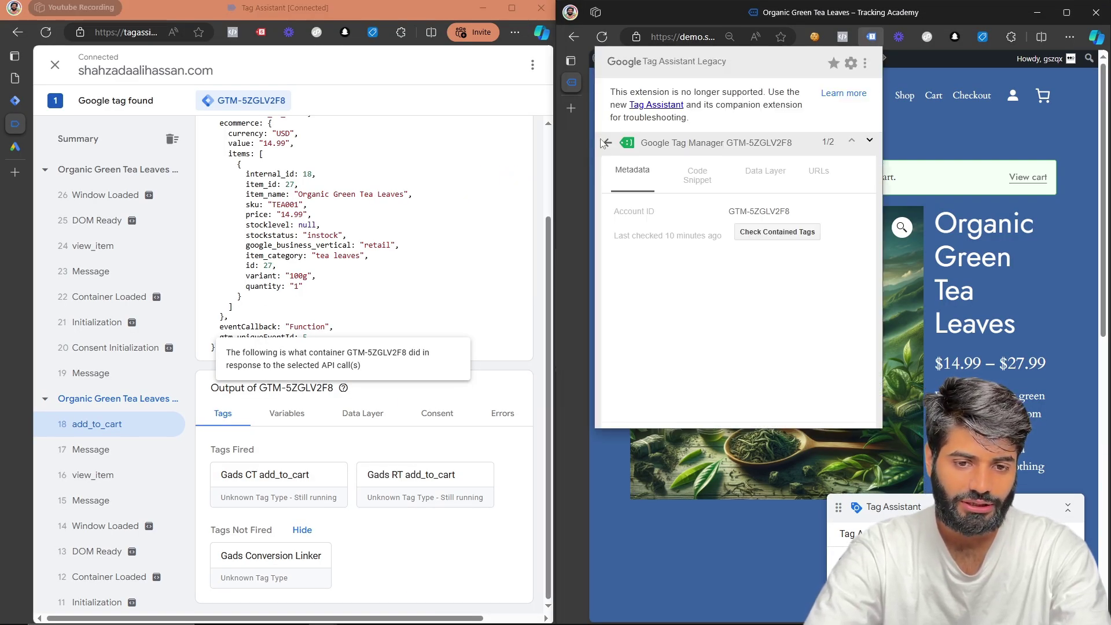
{"action": "left_click", "coordinate": [606, 142]}
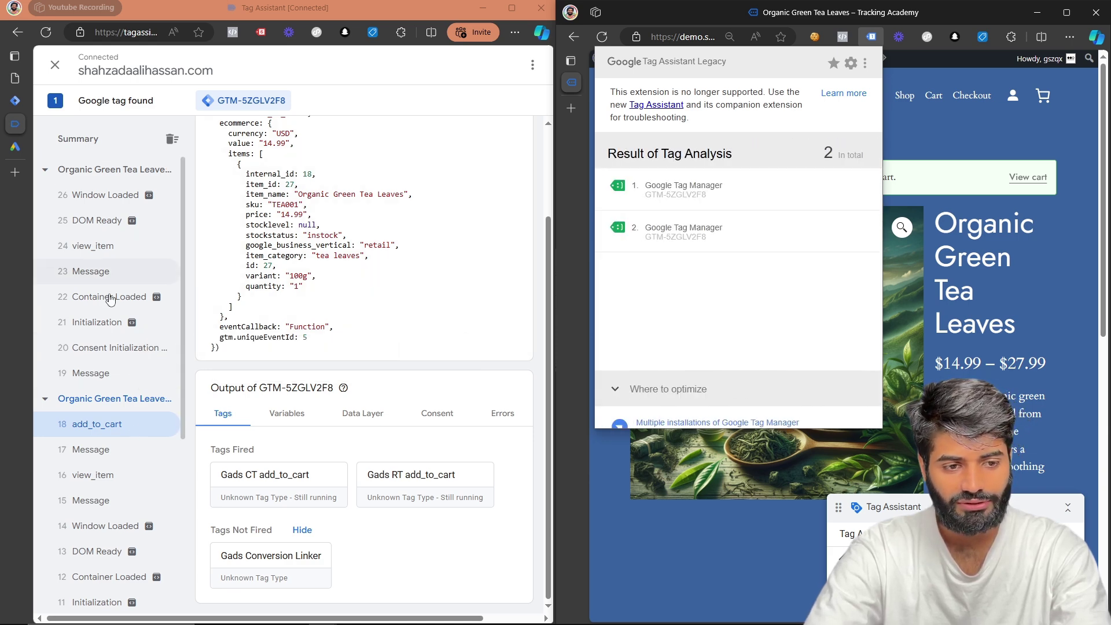
{"action": "left_click", "coordinate": [984, 227]}
Add the 100g Organic Green Tea Leaves to the cart again to trigger another add_to_cart event.
{"action": "scroll", "coordinate": [983, 227], "scroll_direction": "down", "scroll_amount": 5}
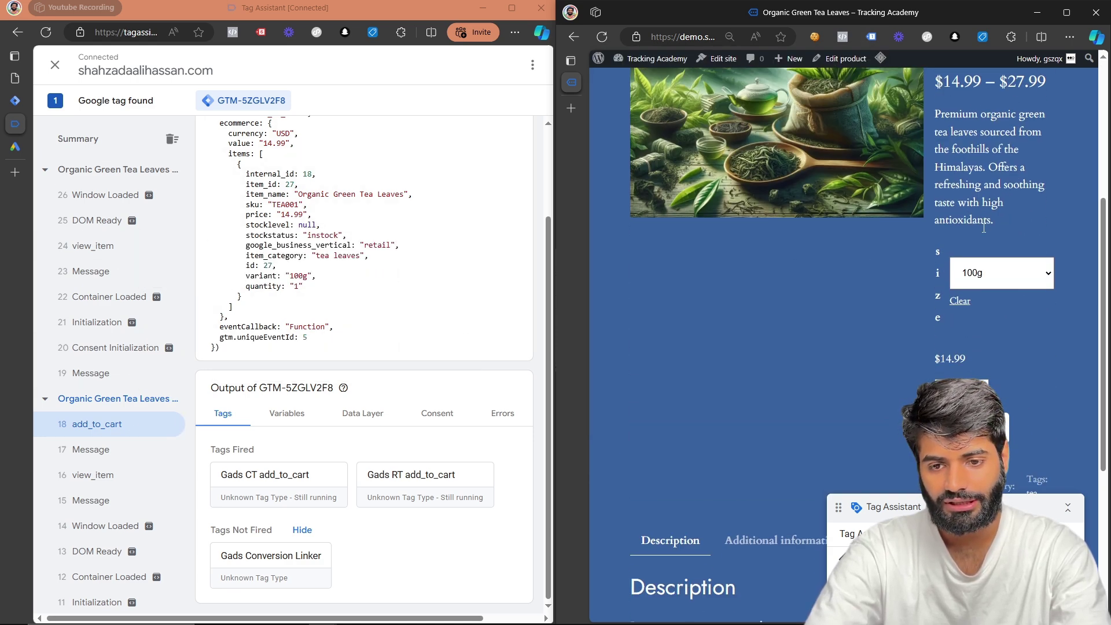
{"action": "scroll", "coordinate": [984, 227], "scroll_direction": "down", "scroll_amount": 2}
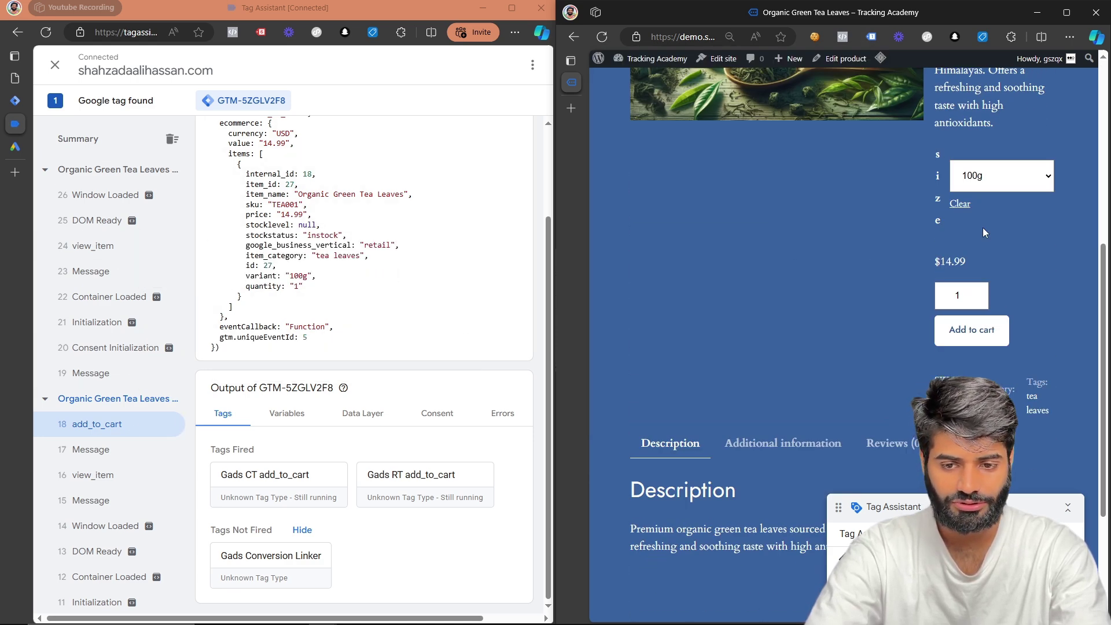
{"action": "left_click", "coordinate": [972, 334]}
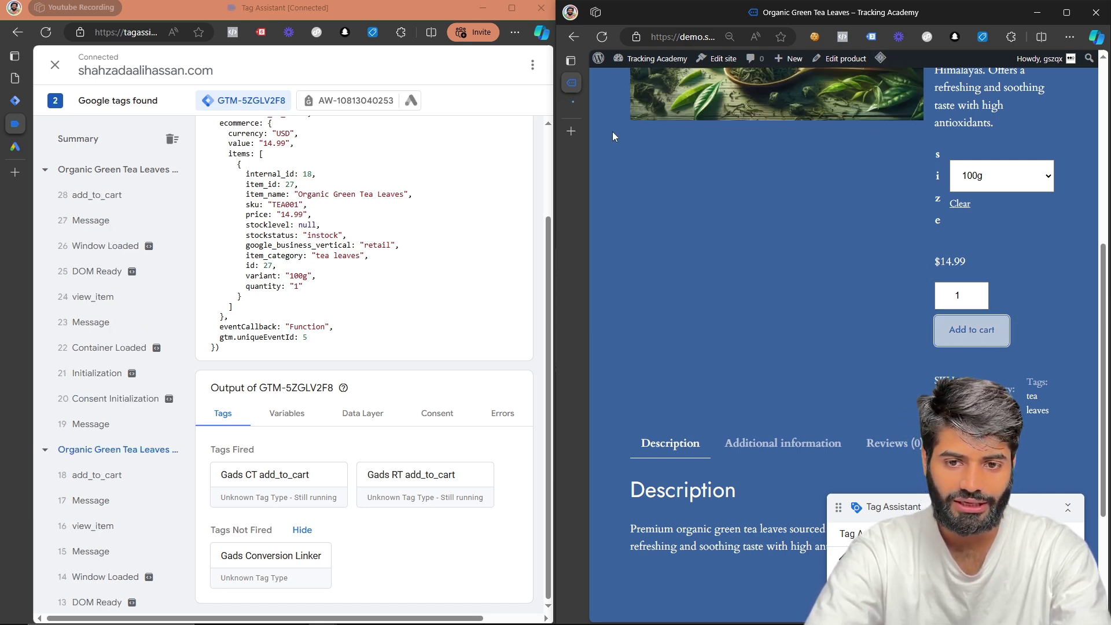
Open the Google Ads Conversion Tracking result in Tag Assistant Legacy and check its conversion ID, label, value and currency.
{"action": "left_click", "coordinate": [872, 37]}
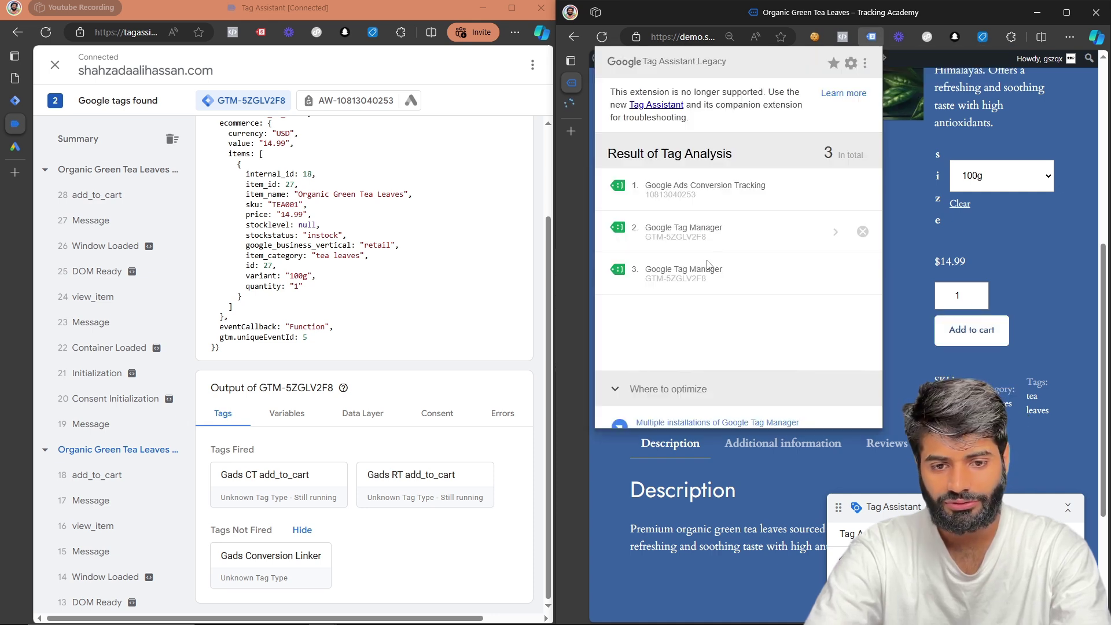
{"action": "left_click", "coordinate": [731, 188]}
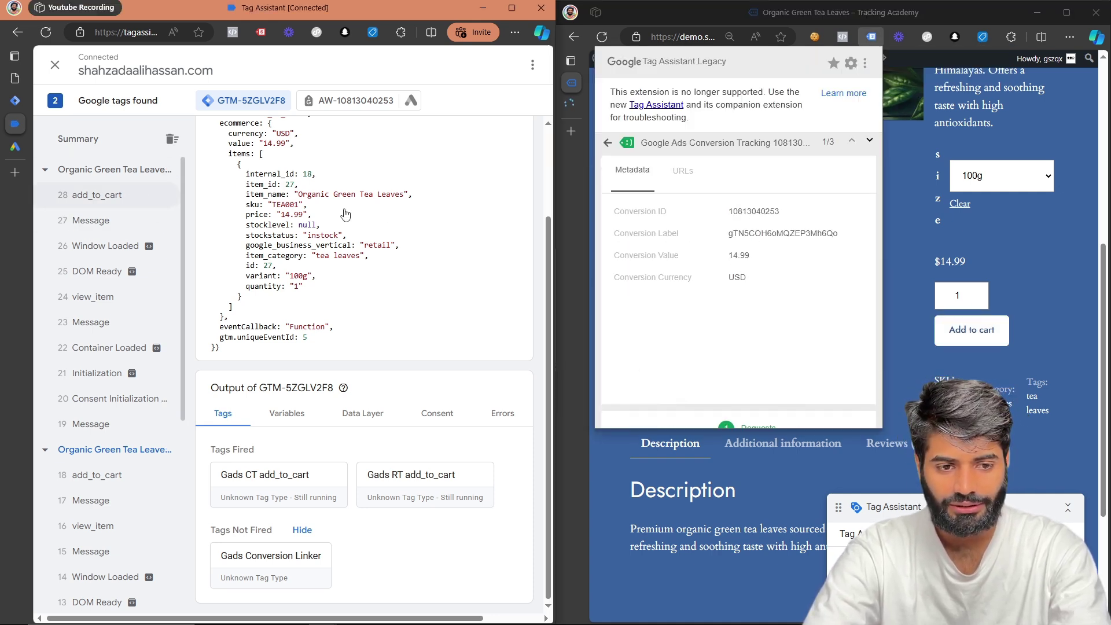
{"action": "scroll", "coordinate": [288, 189], "scroll_direction": "up", "scroll_amount": 2}
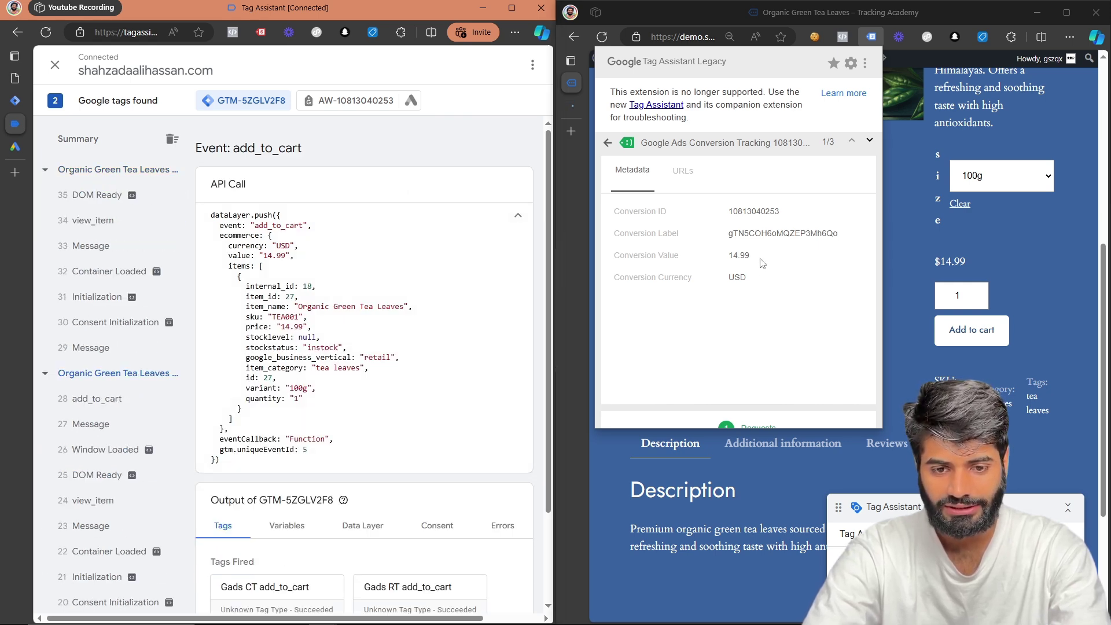
{"action": "double_click", "coordinate": [739, 255]}
{"action": "left_click", "coordinate": [755, 277]}
{"action": "double_click", "coordinate": [775, 235]}
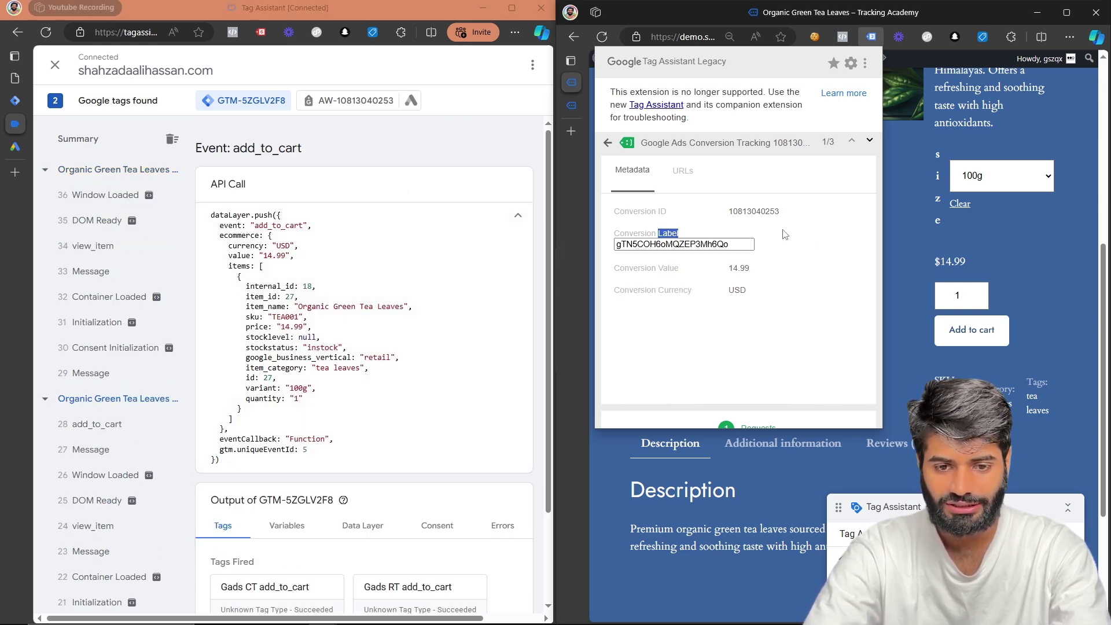
View the conversion tag's request URL as a table and examine its query parameters, including label, page title, value and currency code.
{"action": "left_click", "coordinate": [690, 177]}
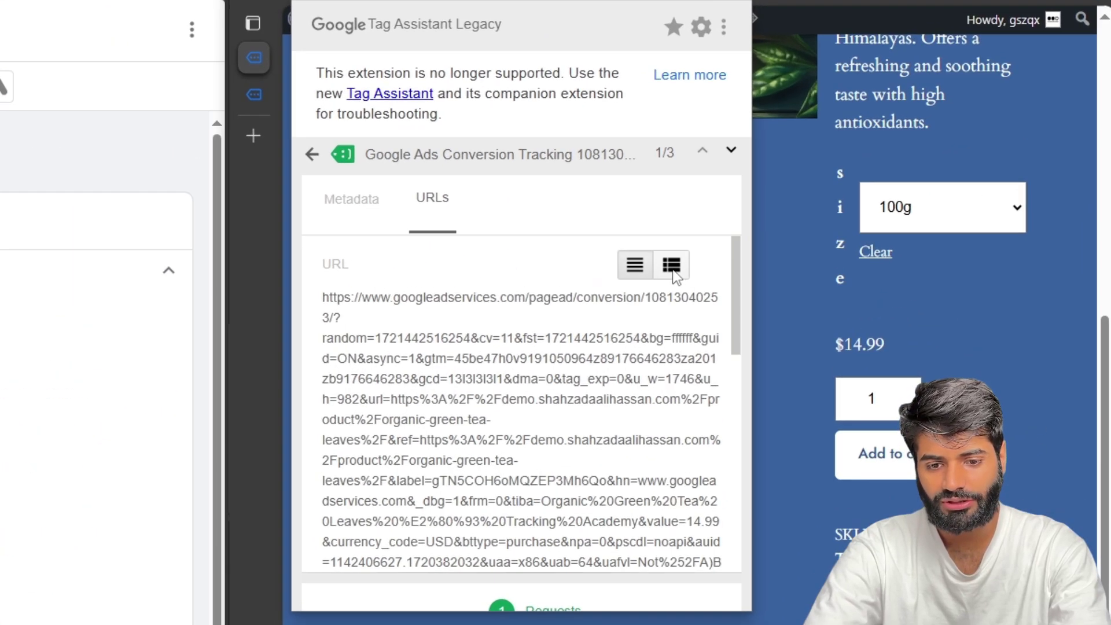
{"action": "left_click", "coordinate": [832, 212]}
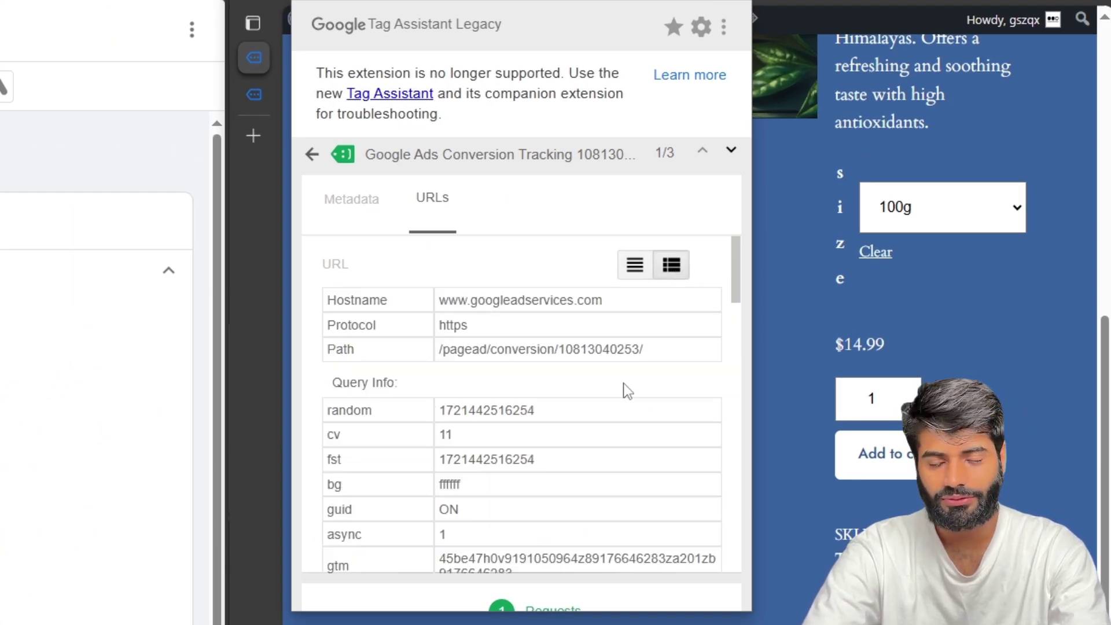
{"action": "scroll", "coordinate": [628, 391], "scroll_direction": "down", "scroll_amount": 5}
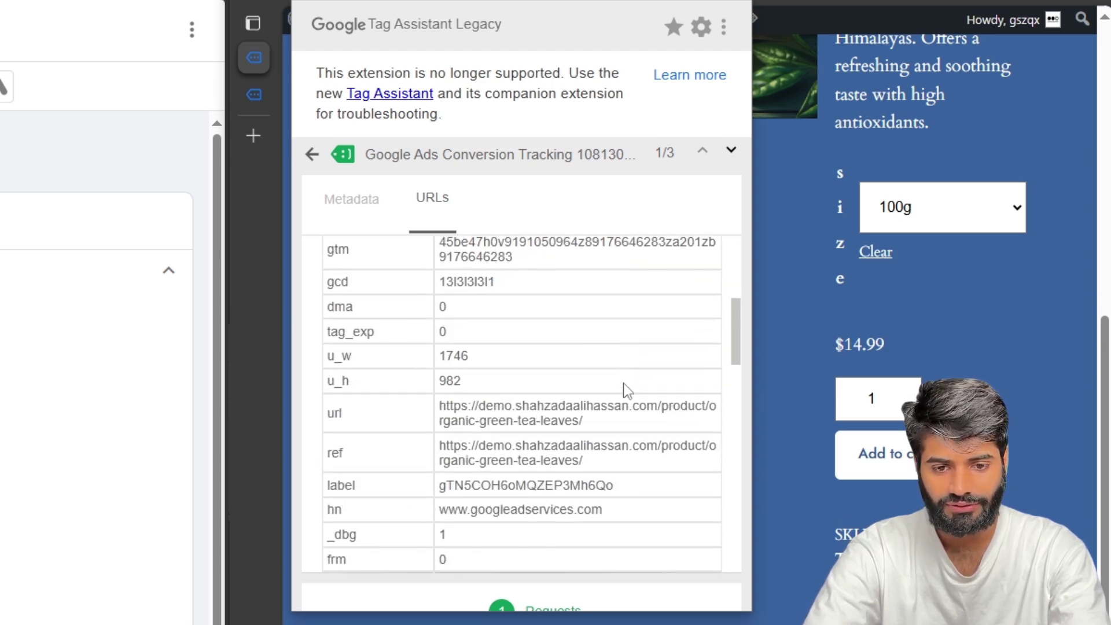
{"action": "scroll", "coordinate": [628, 391], "scroll_direction": "down", "scroll_amount": 1}
{"action": "scroll", "coordinate": [611, 425], "scroll_direction": "down", "scroll_amount": 3}
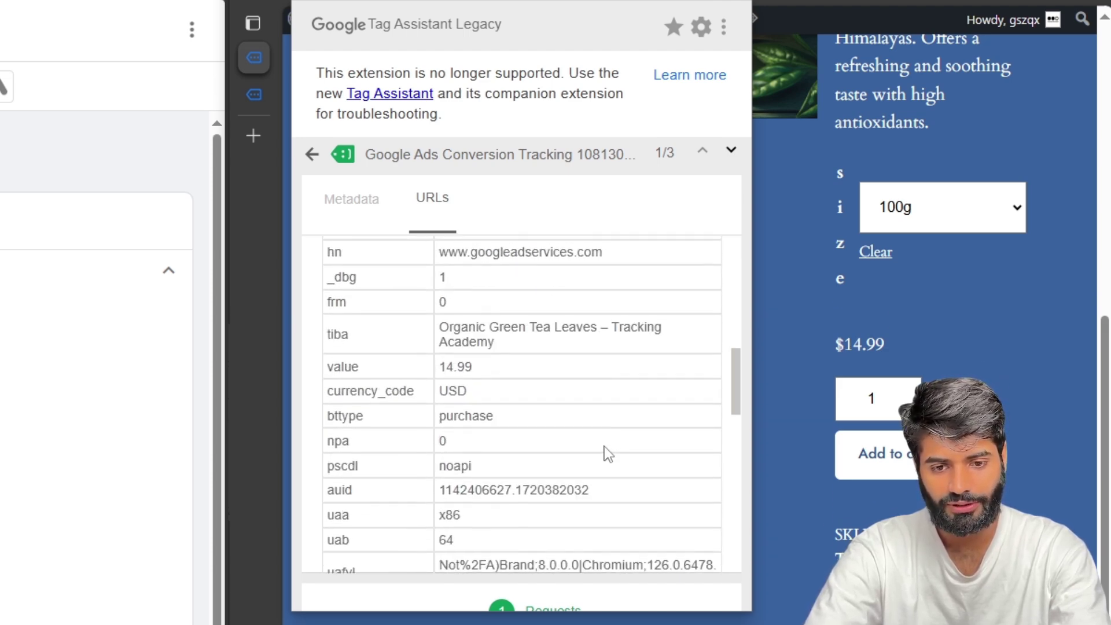
{"action": "triple_click", "coordinate": [466, 332]}
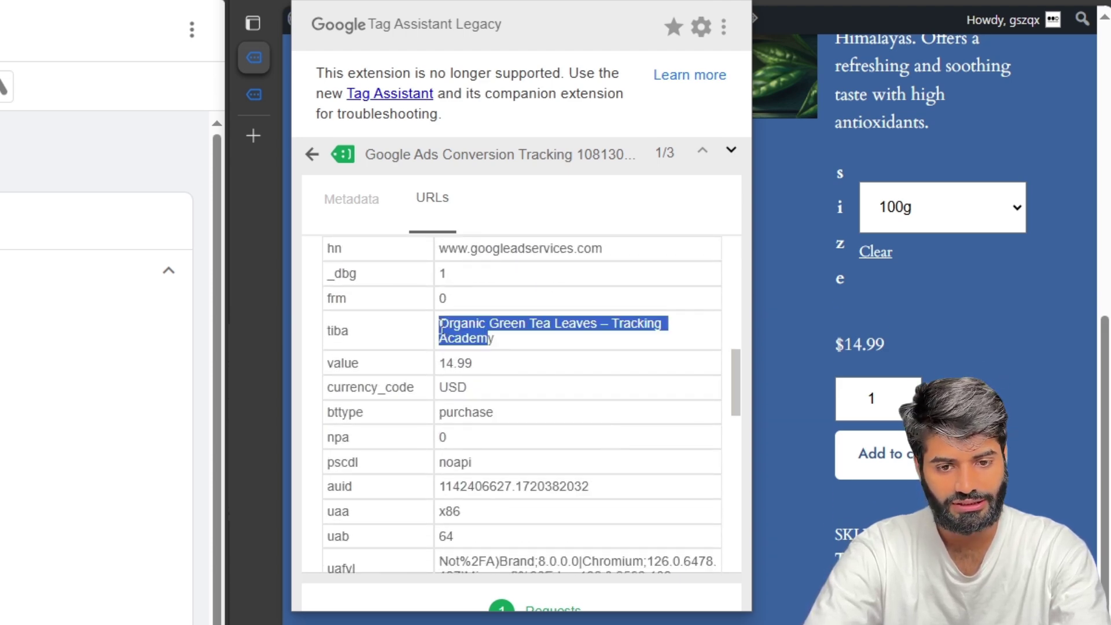
{"action": "scroll", "coordinate": [509, 521], "scroll_direction": "down", "scroll_amount": 3}
Open the conversion tag's request details and check the metadata for the event, google_business_vertical and id.
{"action": "left_click", "coordinate": [517, 607]}
{"action": "scroll", "coordinate": [578, 584], "scroll_direction": "down", "scroll_amount": 5}
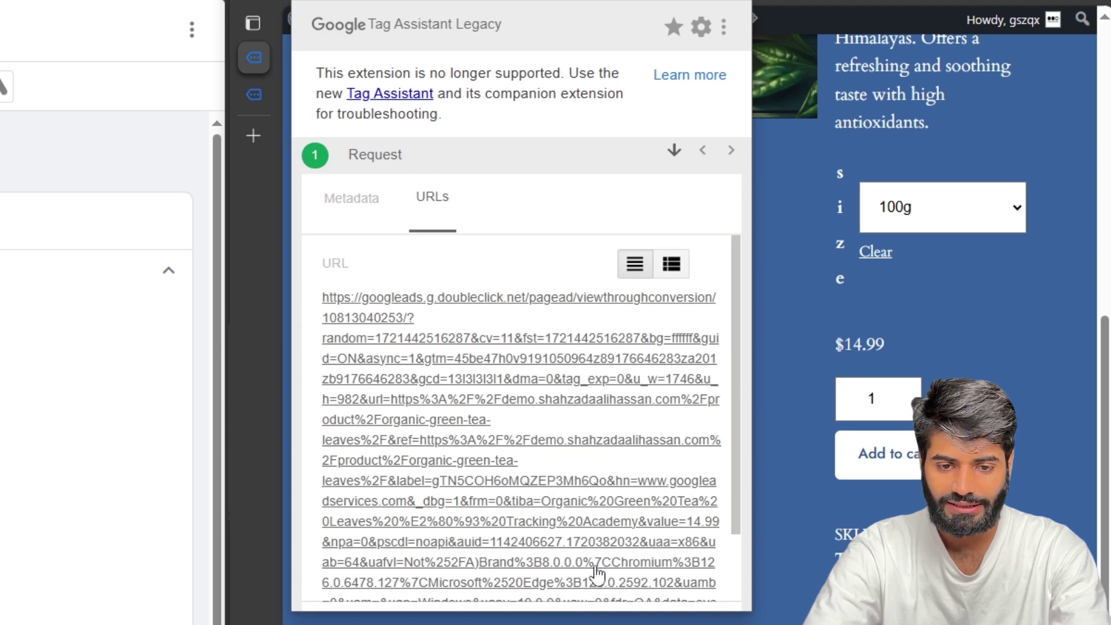
{"action": "left_click", "coordinate": [329, 203]}
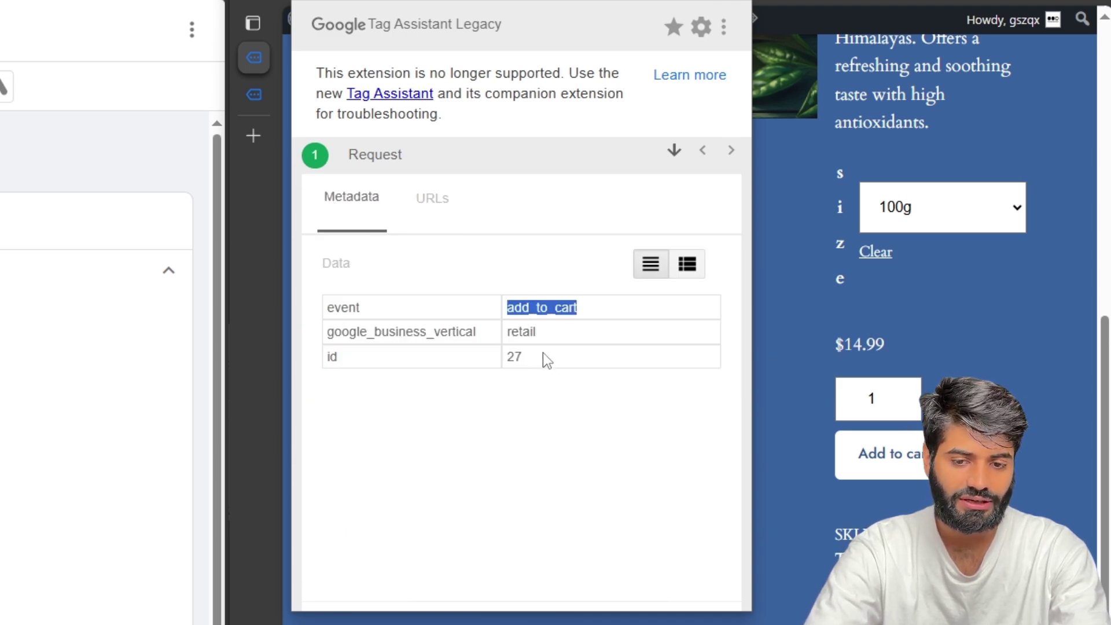
{"action": "double_click", "coordinate": [514, 356]}
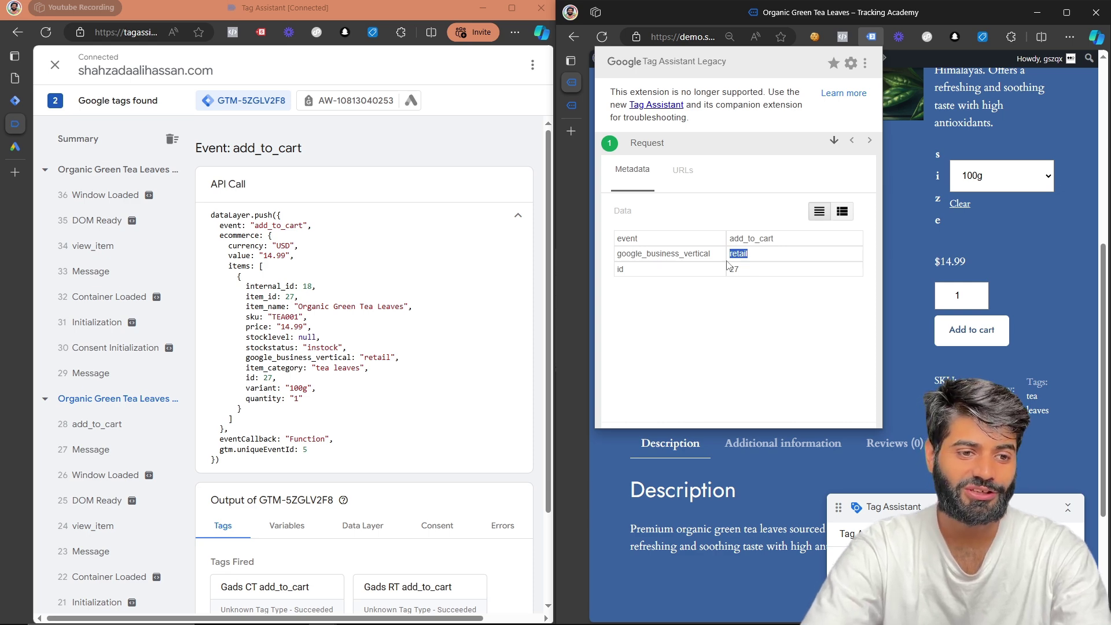
Switch to the Google Tag Manager workspace and publish the changes to the Live environment as a new version.
{"action": "left_click", "coordinate": [14, 102]}
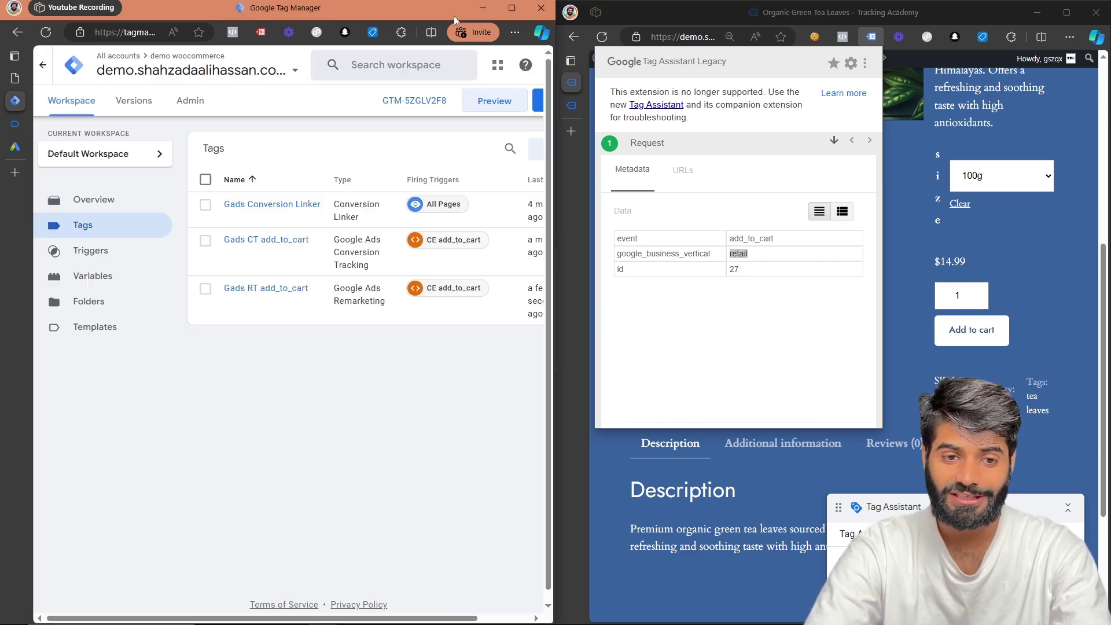
{"action": "left_click", "coordinate": [517, 14]}
{"action": "left_click", "coordinate": [1068, 100]}
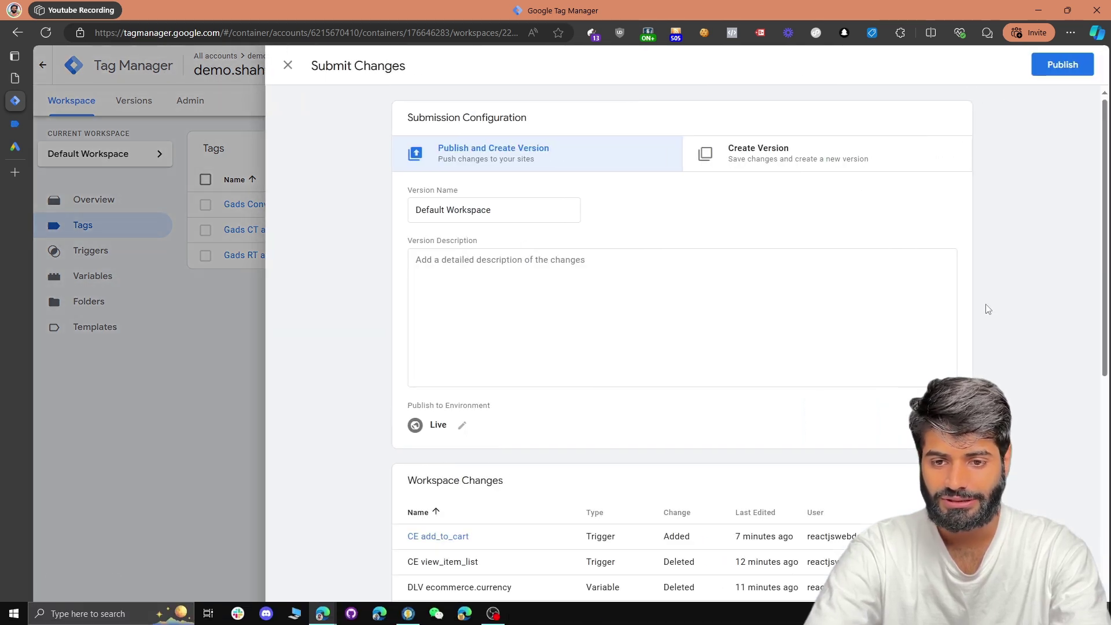
{"action": "left_click", "coordinate": [1063, 64]}
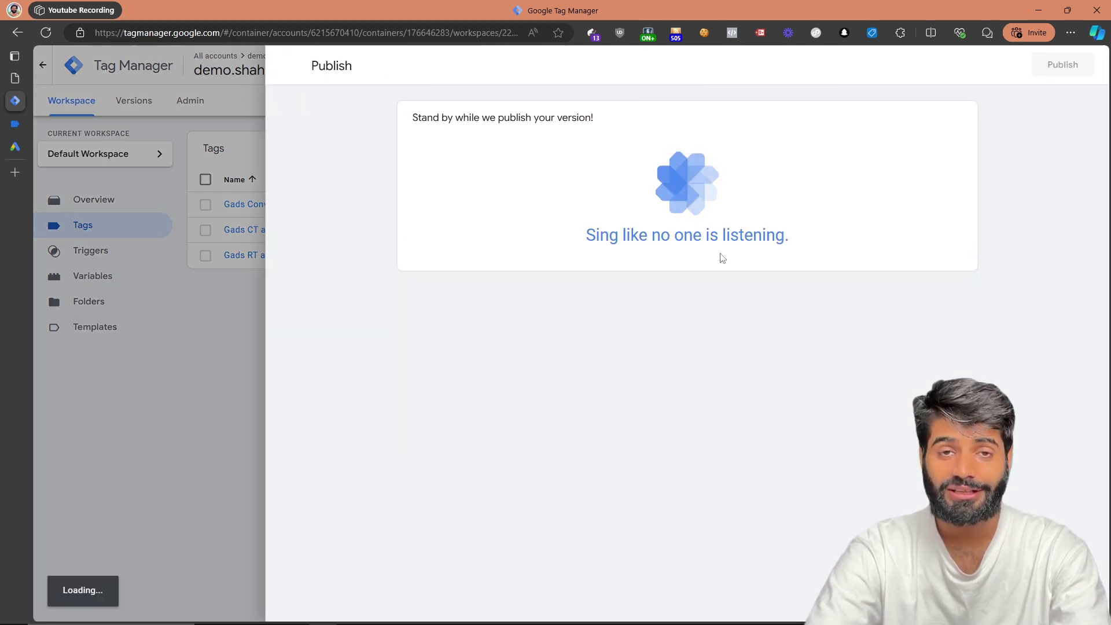